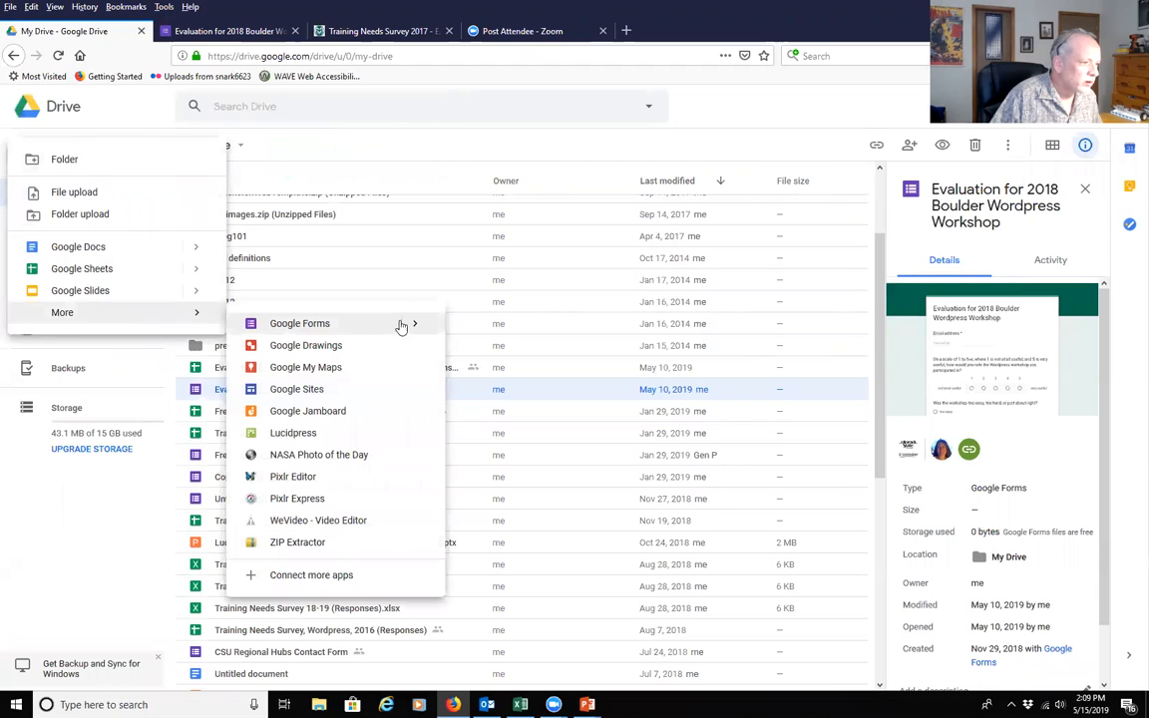
# Create a new blank Google Form and enter "Webinar from" as its title
pyautogui.click(415, 328)
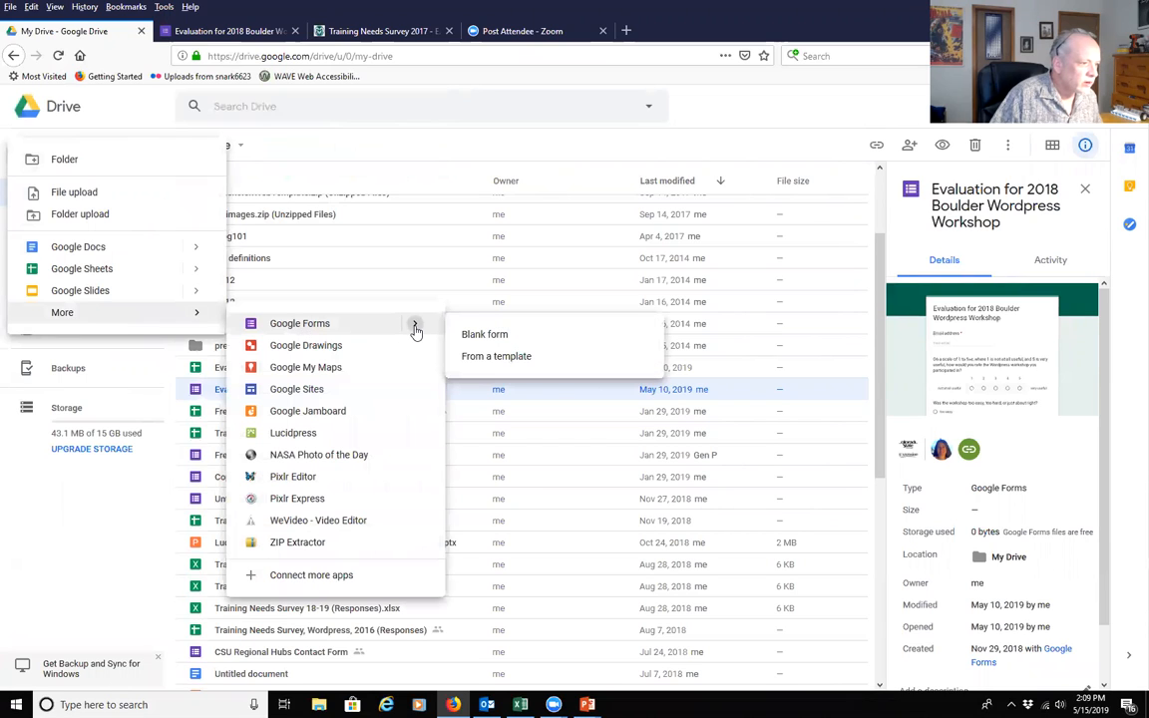
pyautogui.click(367, 326)
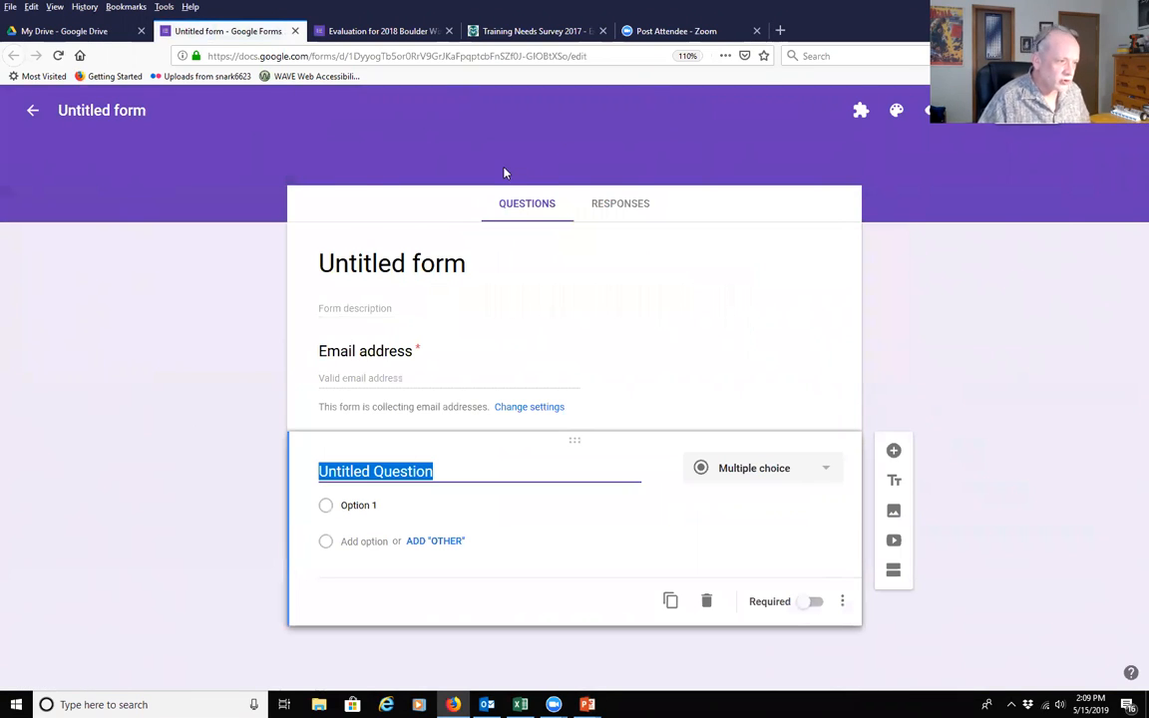
pyautogui.click(368, 244)
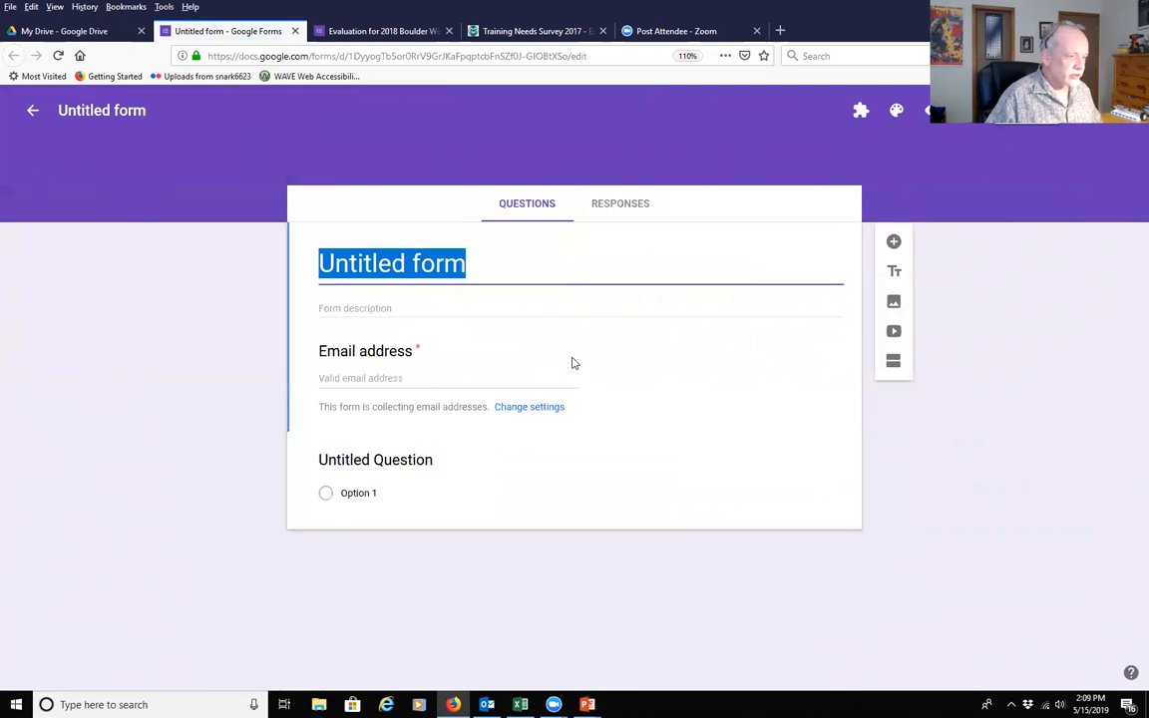
pyautogui.write('Webi')
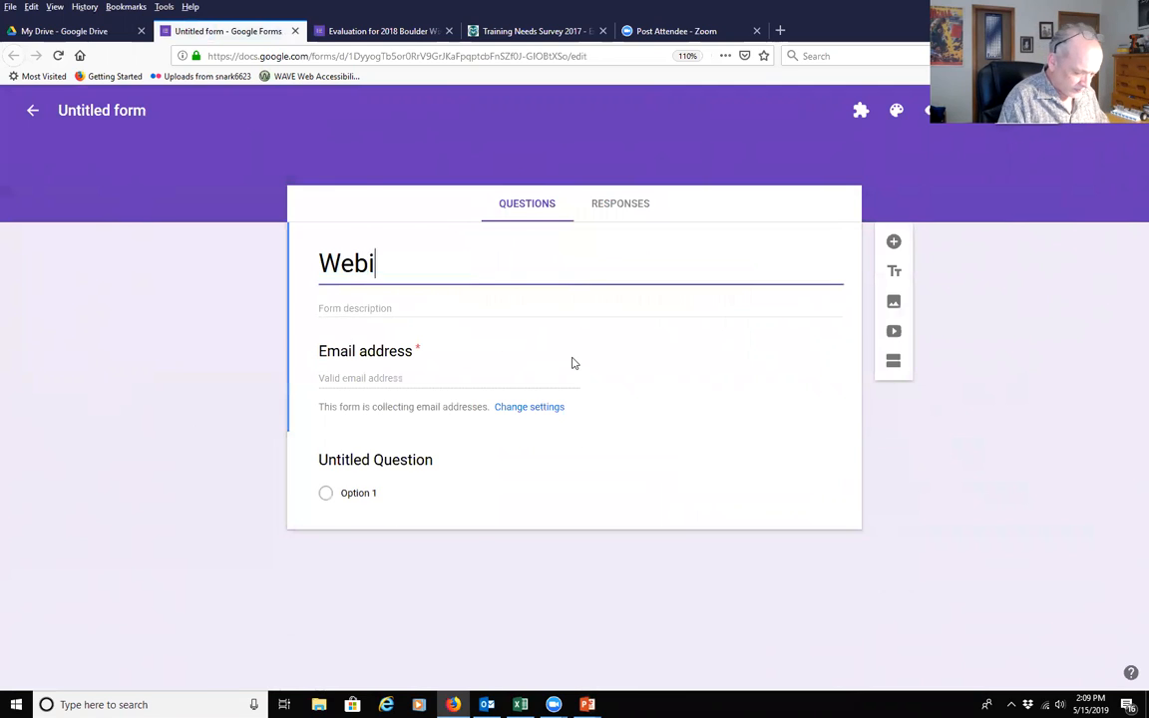
pyautogui.write('nar from')
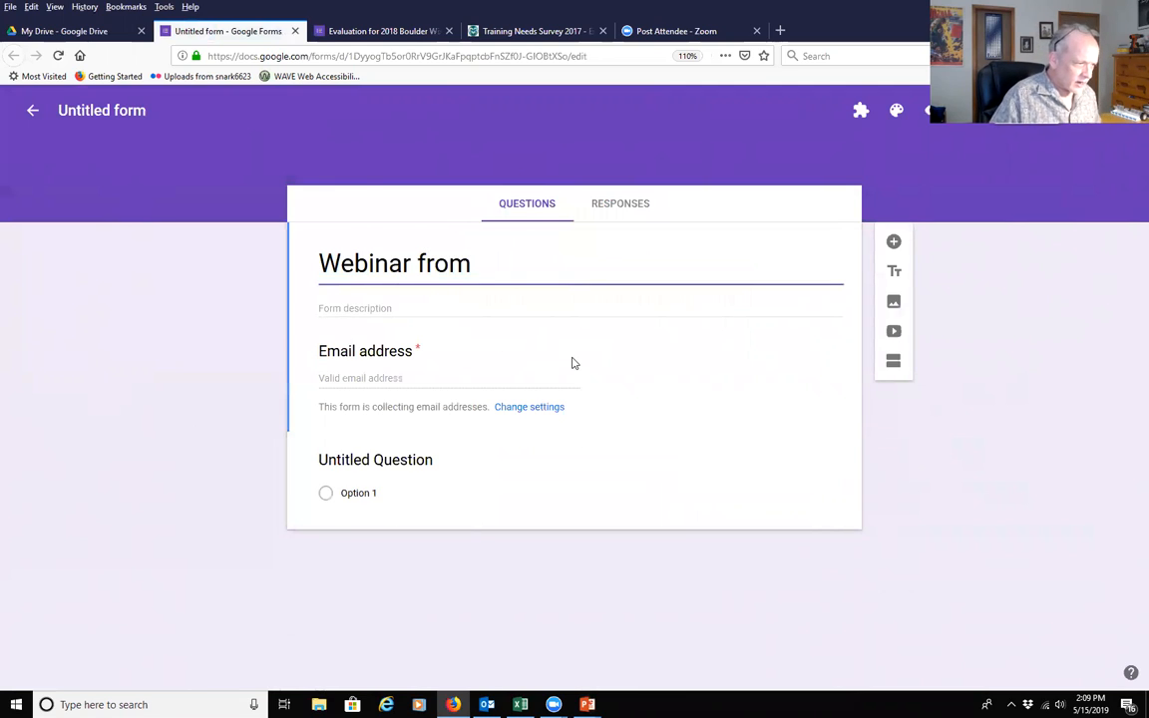
# Correct the misspelled last word of the form's title so it reads "Webinar form"
pyautogui.click(333, 304)
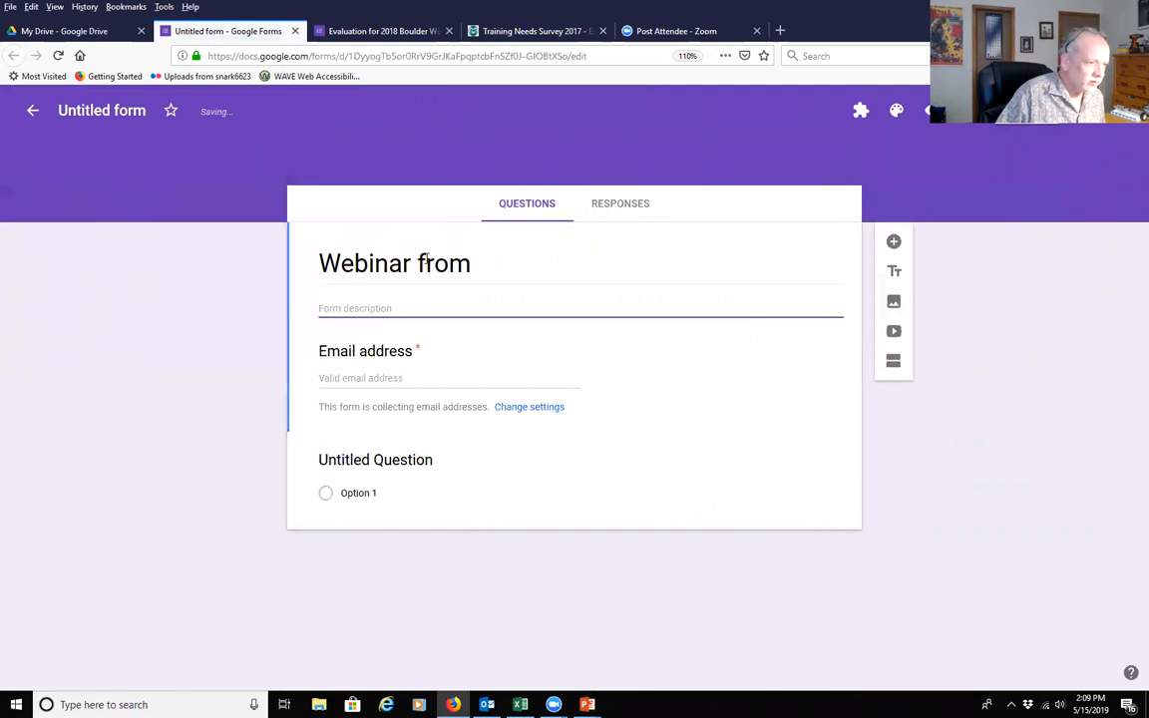
pyautogui.hotkey('shift', 'Tab')
pyautogui.press('Right')
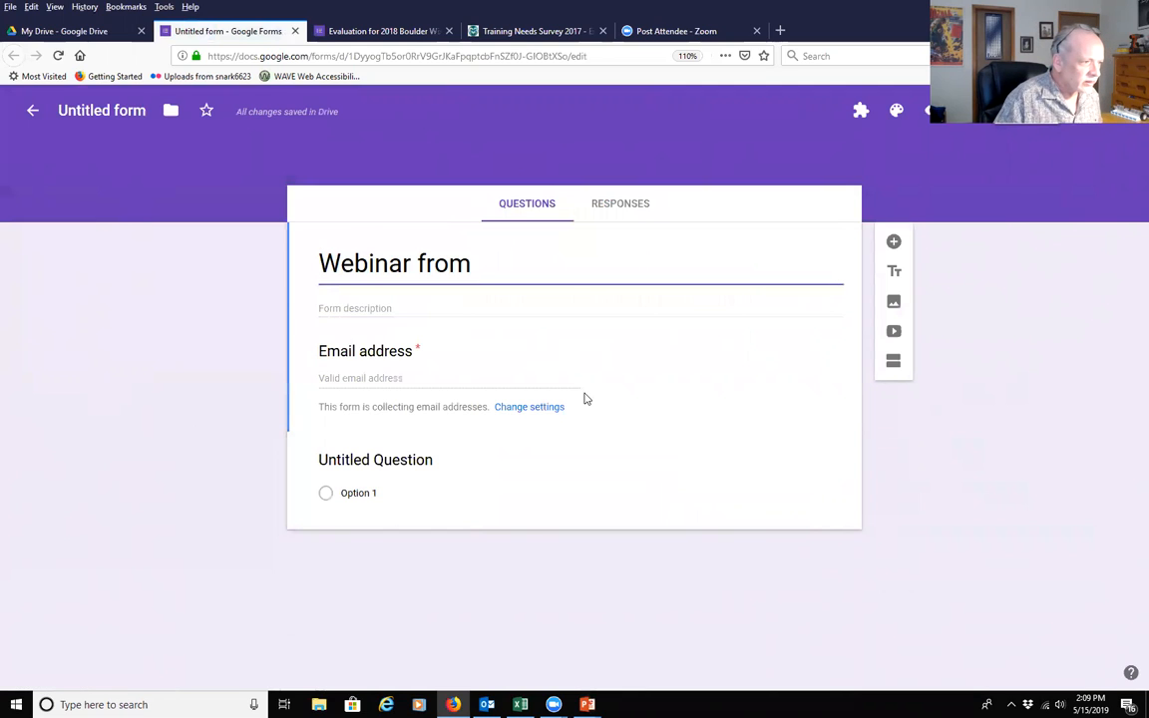
pyautogui.press('Left')
pyautogui.press('Left')
pyautogui.press('BackSpace')
pyautogui.press('Right')
pyautogui.write('r')
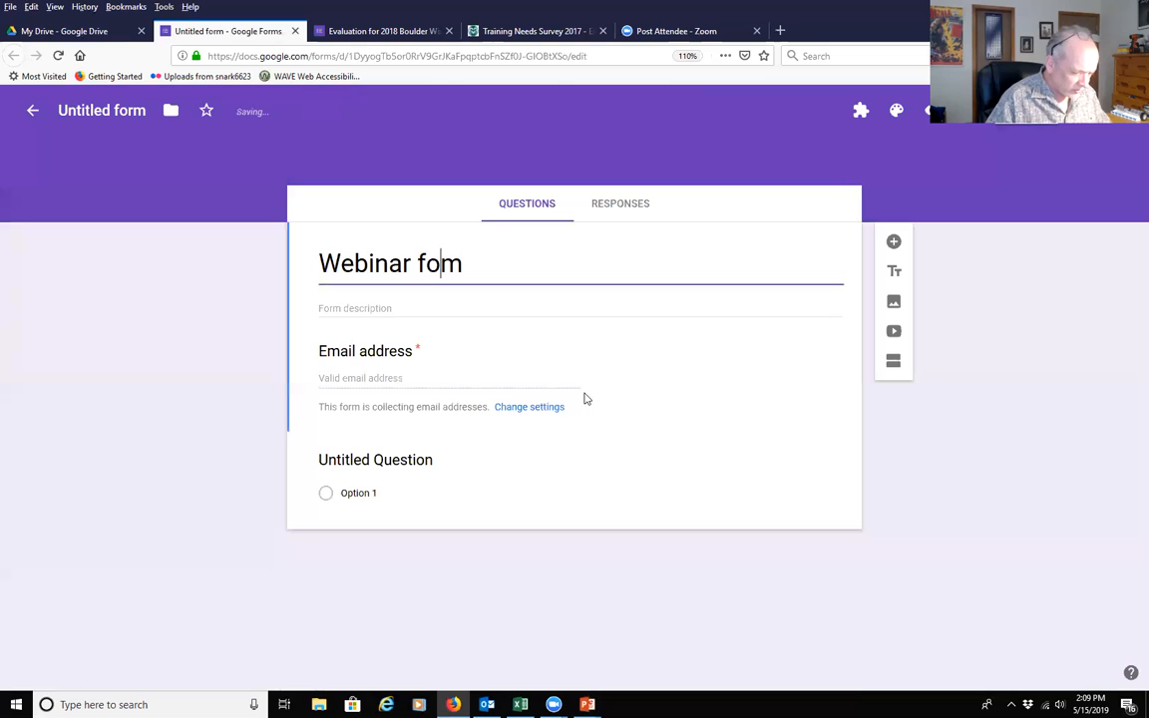
# Enter "description here" as the form's description
pyautogui.click(354, 308)
pyautogui.write('des')
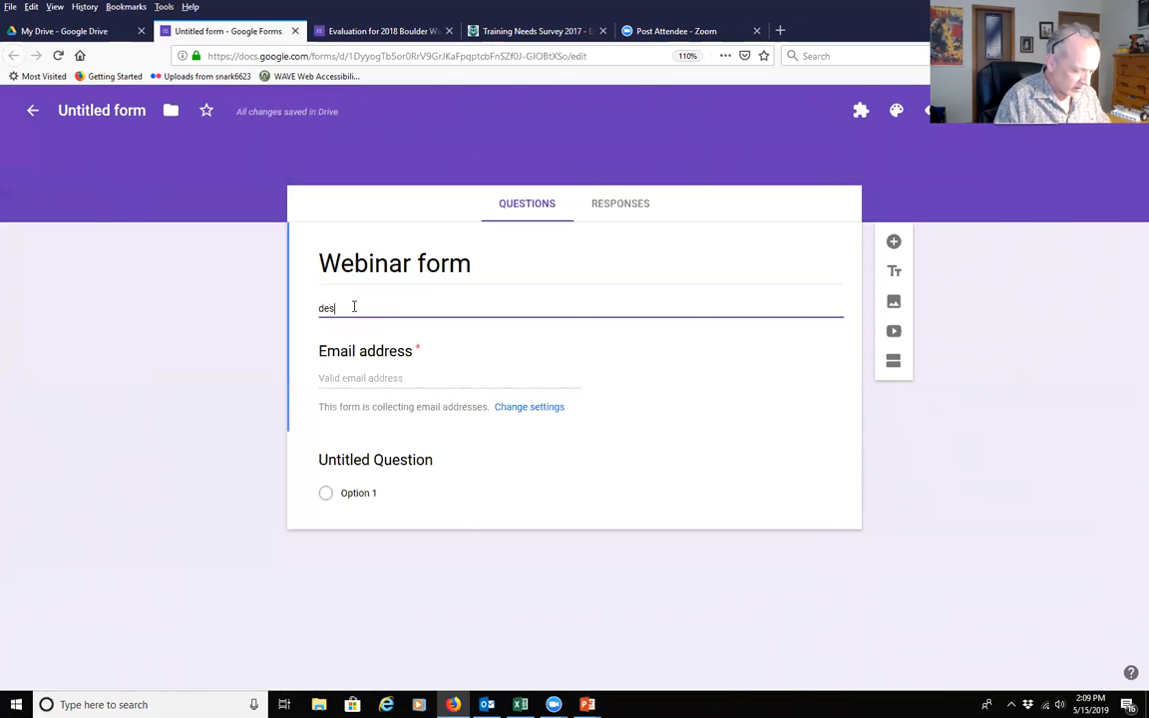
pyautogui.write('cription h')
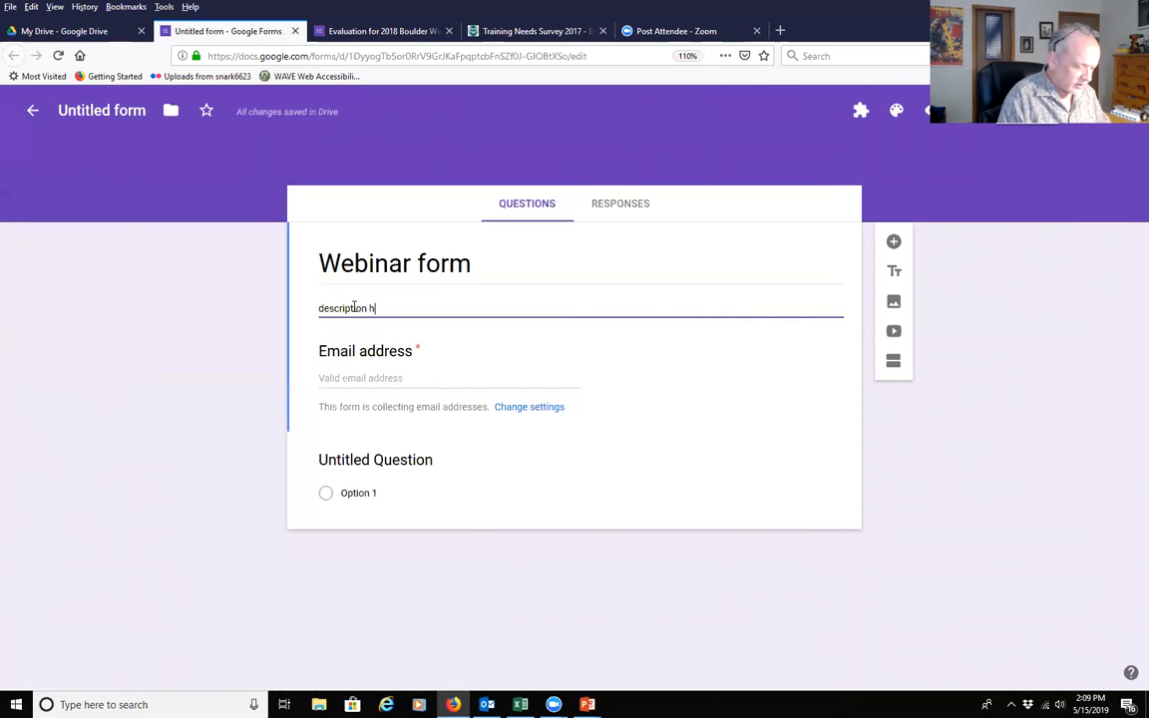
pyautogui.write('ere4')
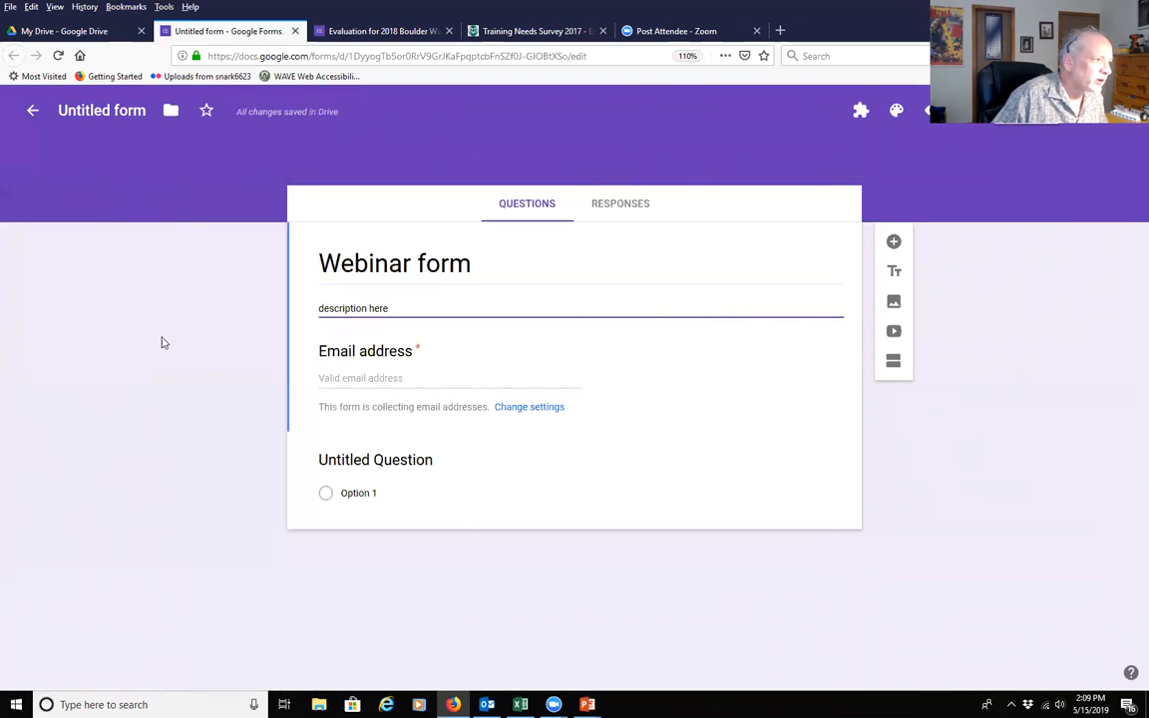
# Name the form's file "Webinar form" to match the form's title
pyautogui.click(106, 112)
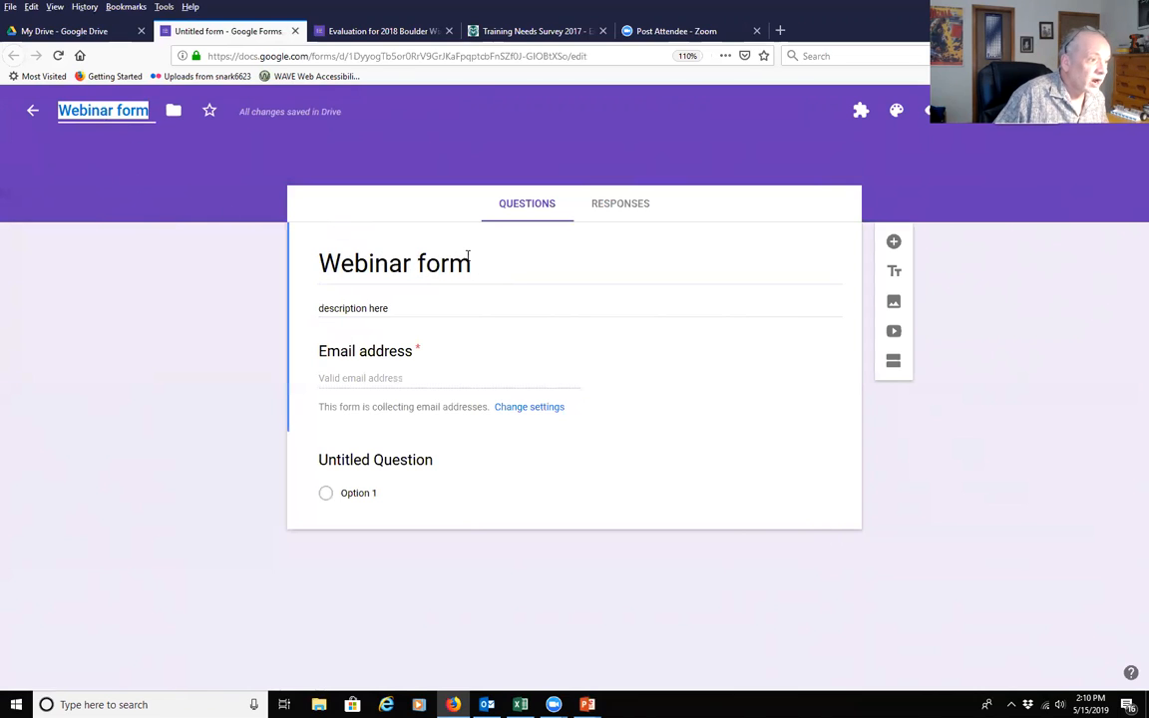
pyautogui.click(276, 318)
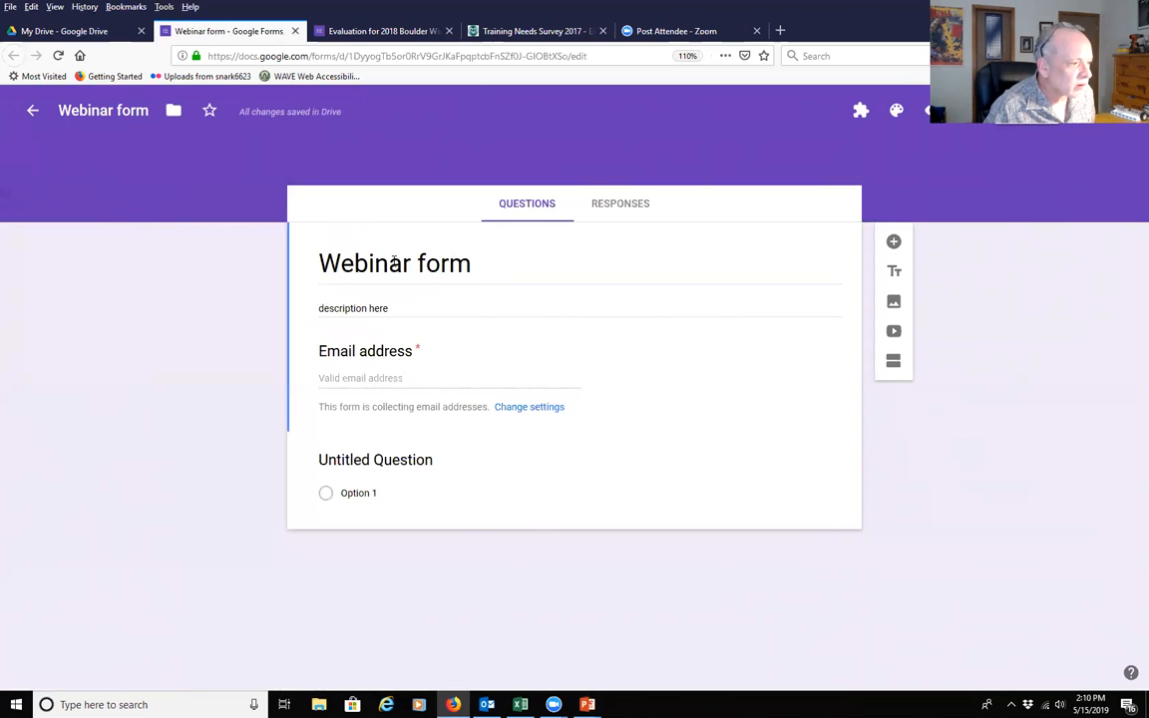
pyautogui.click(393, 264)
pyautogui.click(503, 533)
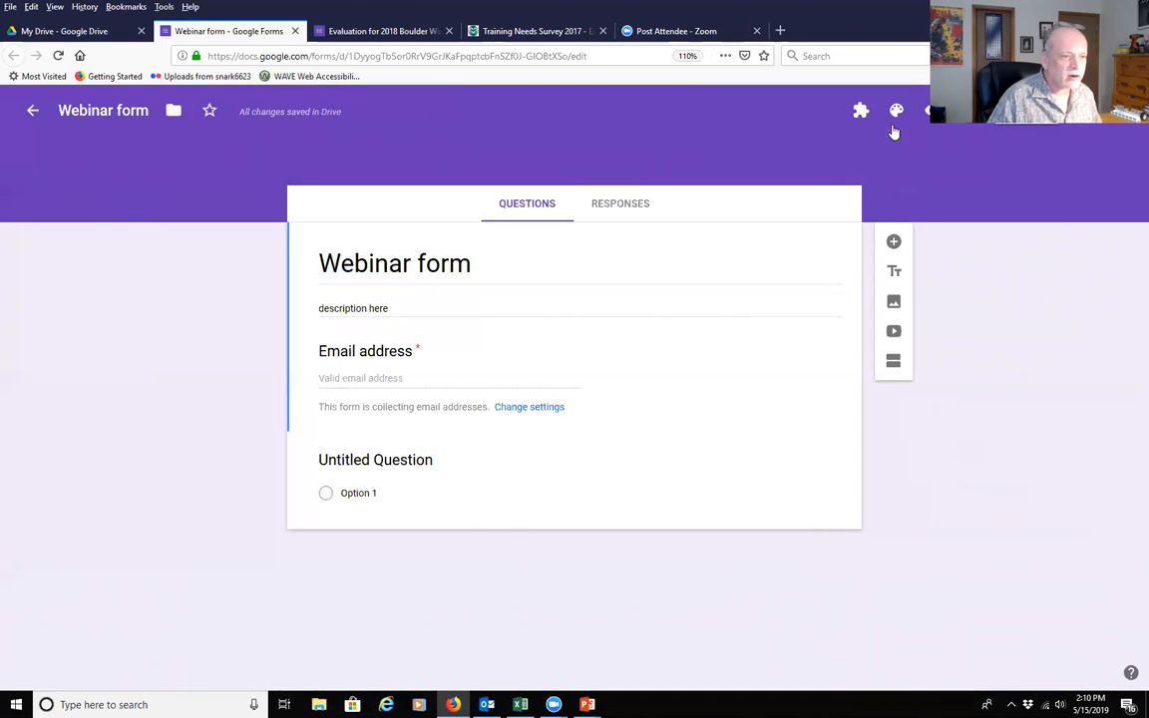
# Add a custom theme color with the hex value #00674e and apply it to the form
pyautogui.click(896, 112)
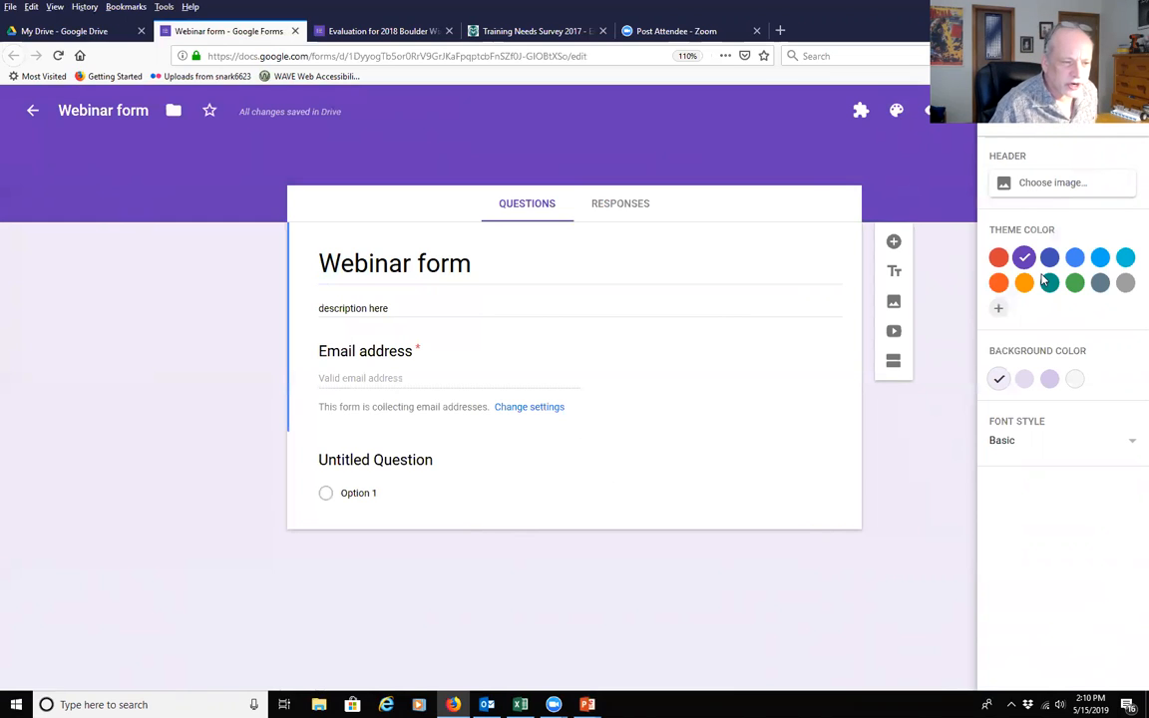
pyautogui.click(997, 311)
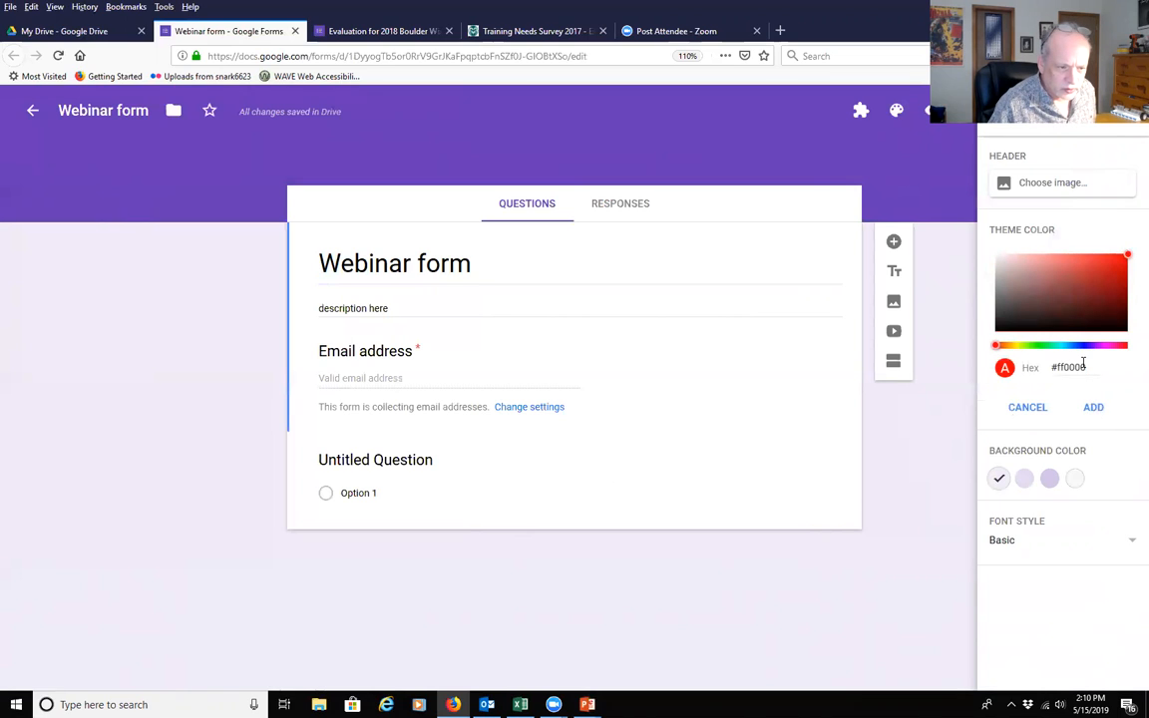
pyautogui.moveTo(1088, 366); pyautogui.dragTo(1057, 367)
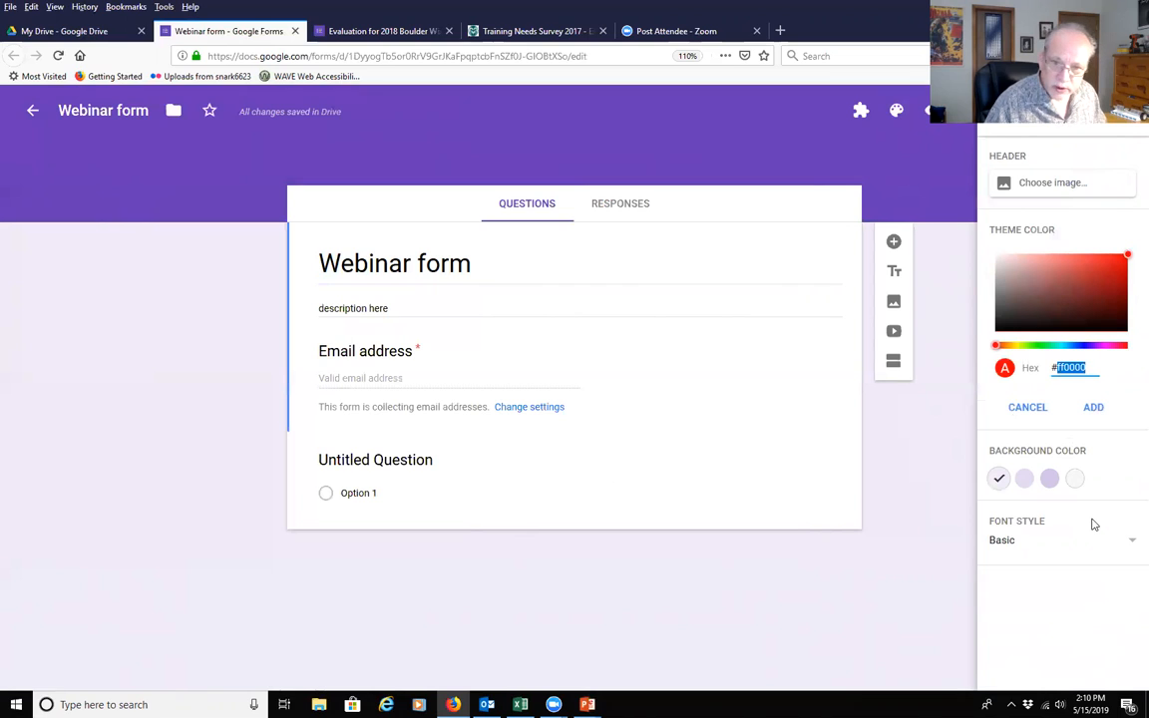
pyautogui.write('006')
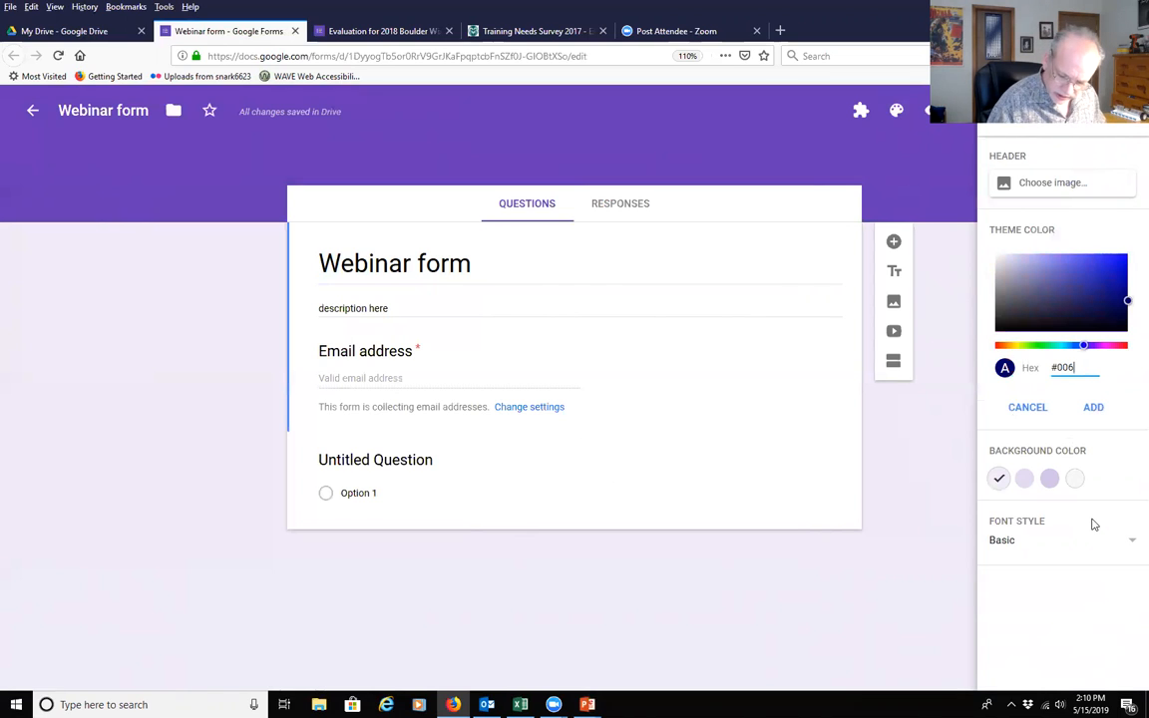
pyautogui.write('74e')
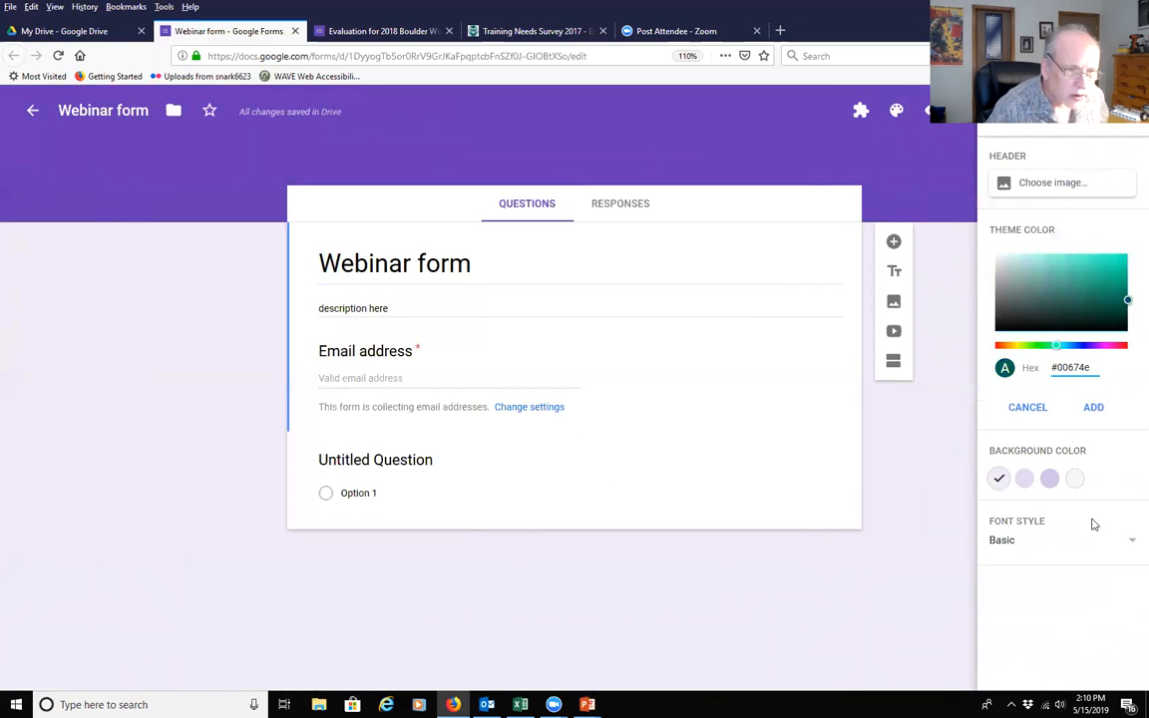
pyautogui.click(1097, 410)
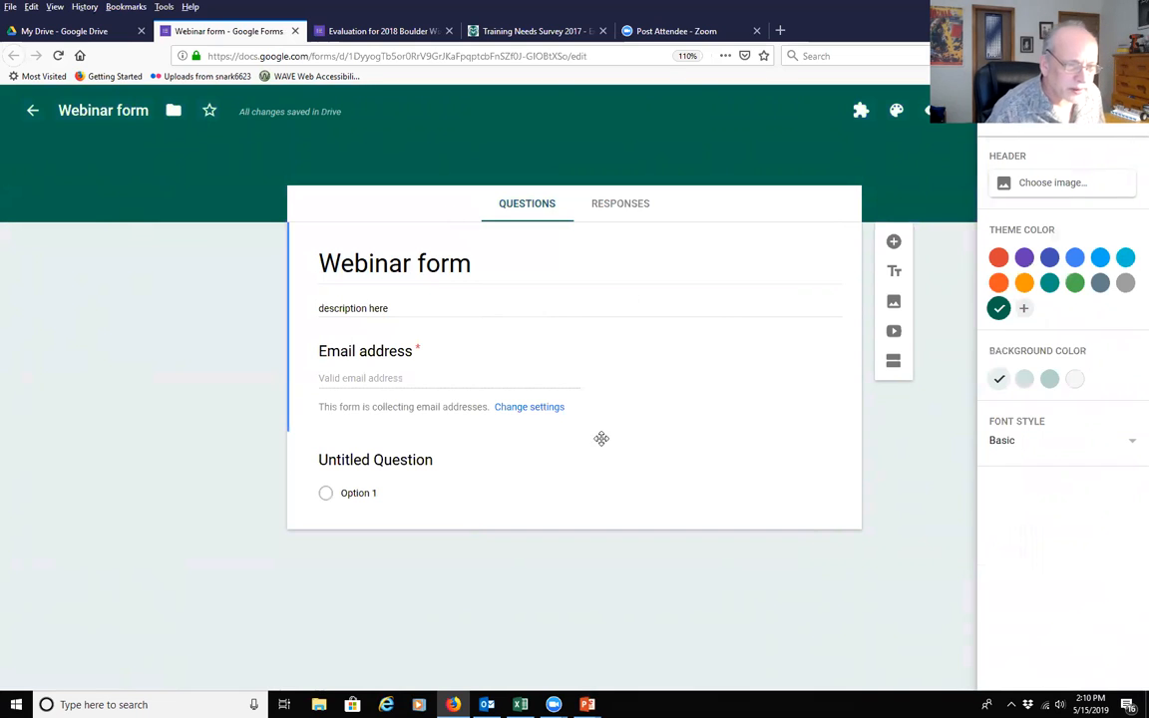
# Choose Basic as the form's font style and close the theme options
pyautogui.click(1130, 445)
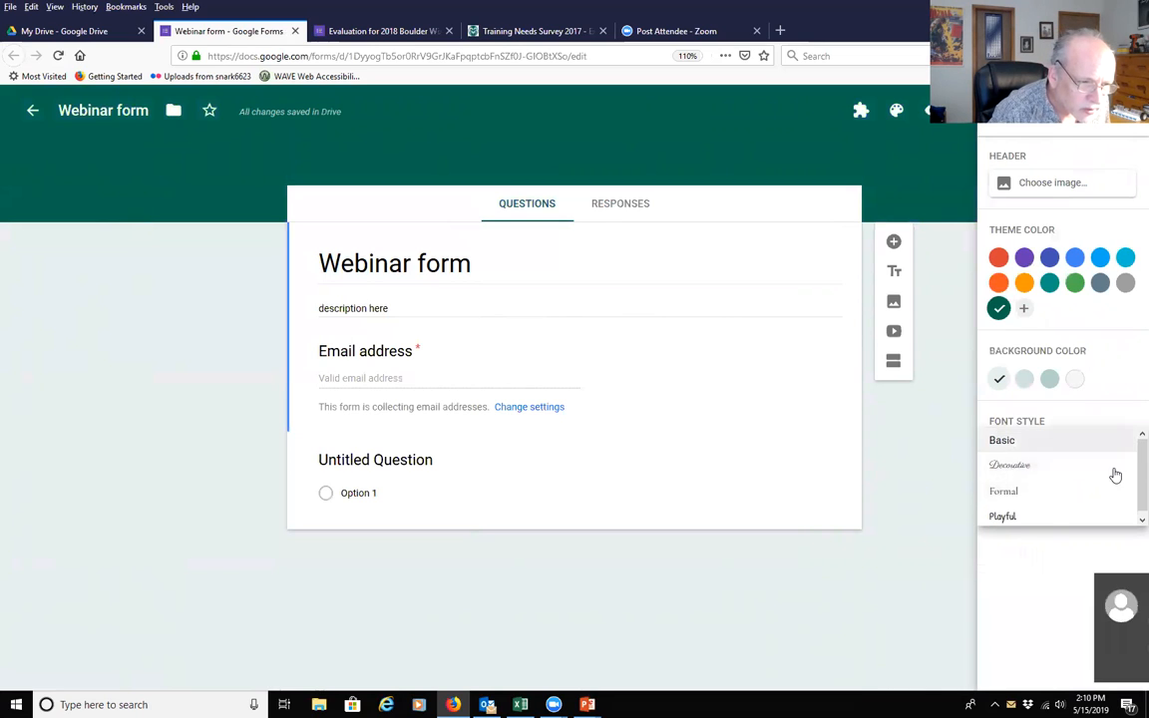
pyautogui.click(1016, 448)
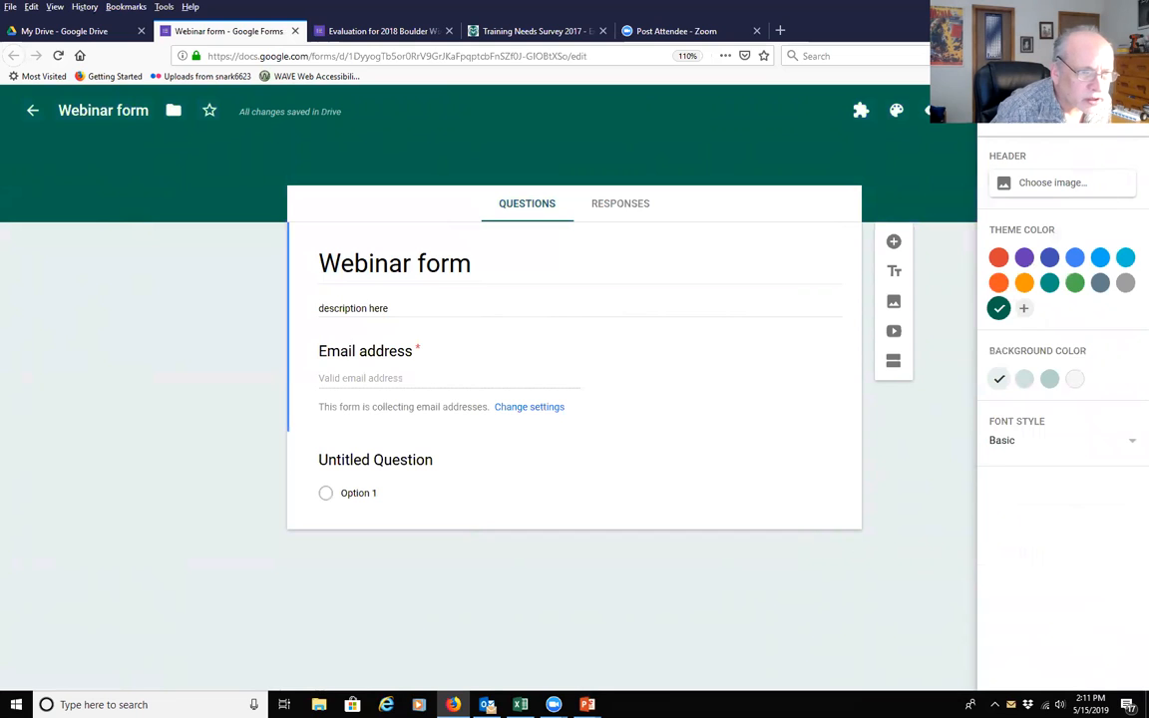
pyautogui.click(710, 624)
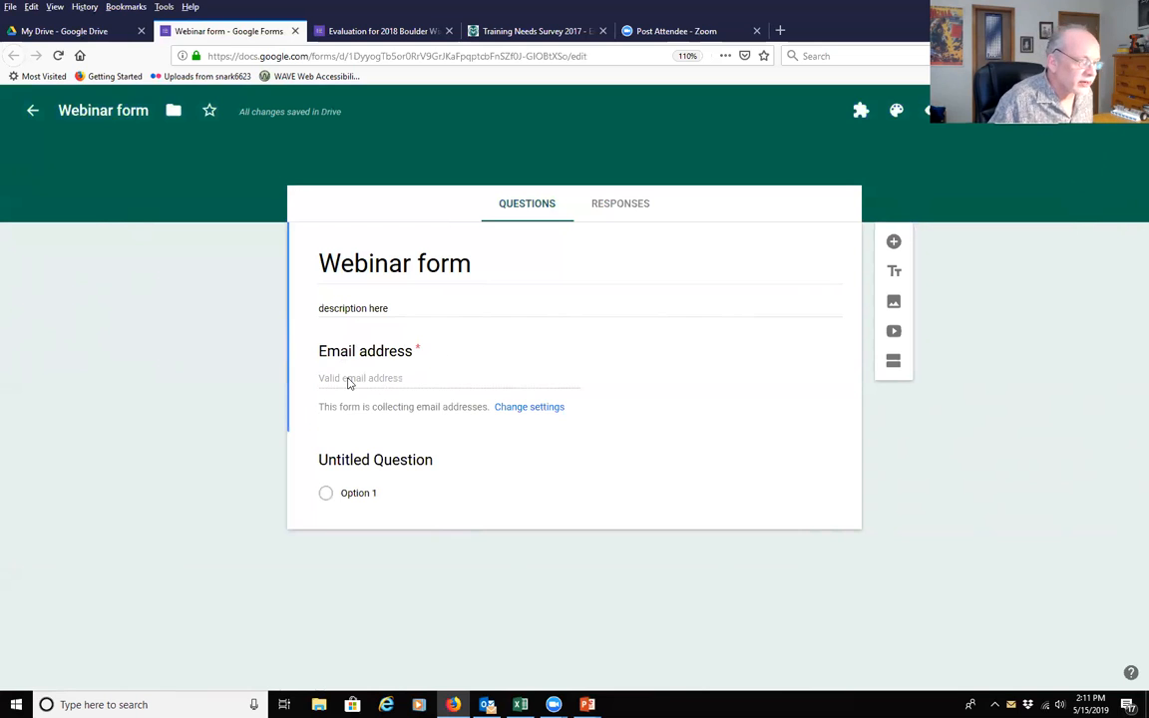
# Set the form to collect email addresses with response receipts if the respondent requests it, and save the settings
pyautogui.click(516, 407)
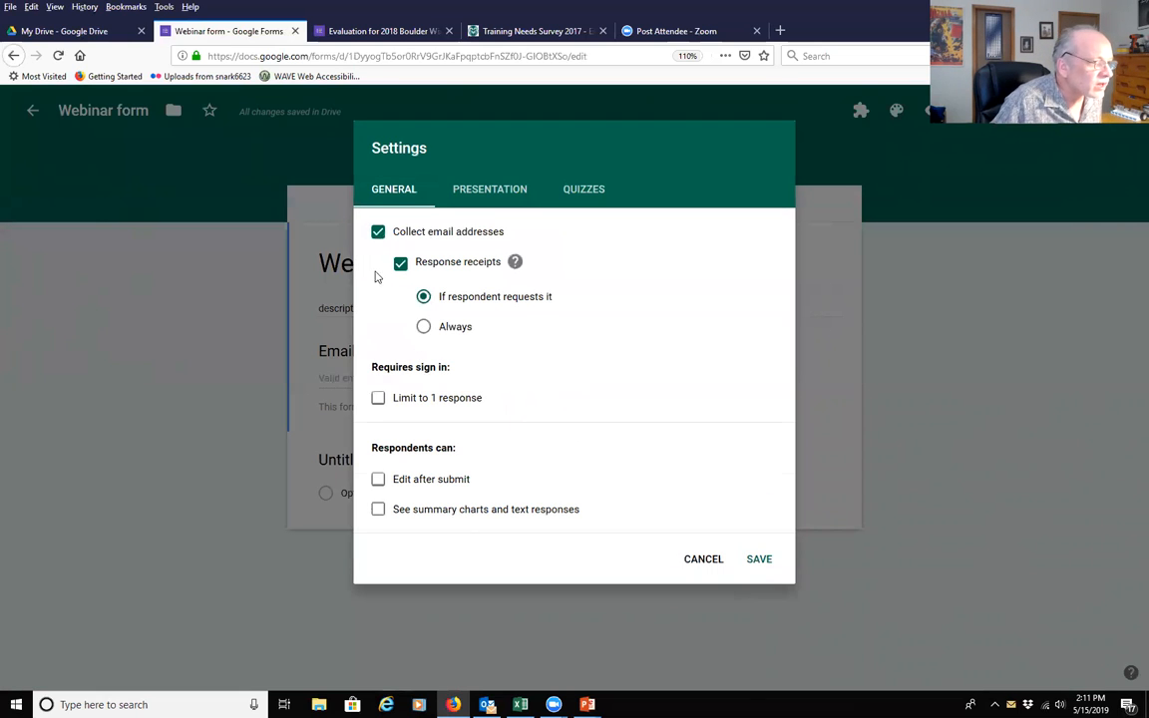
pyautogui.click(378, 232)
pyautogui.click(378, 234)
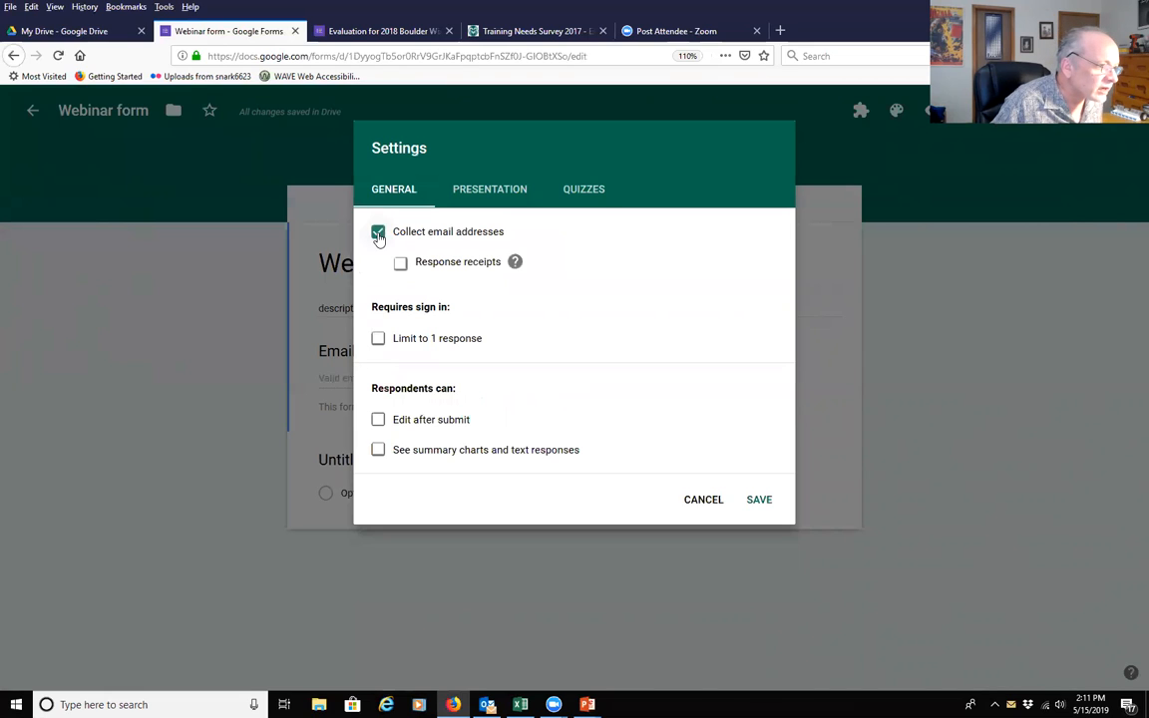
pyautogui.click(400, 263)
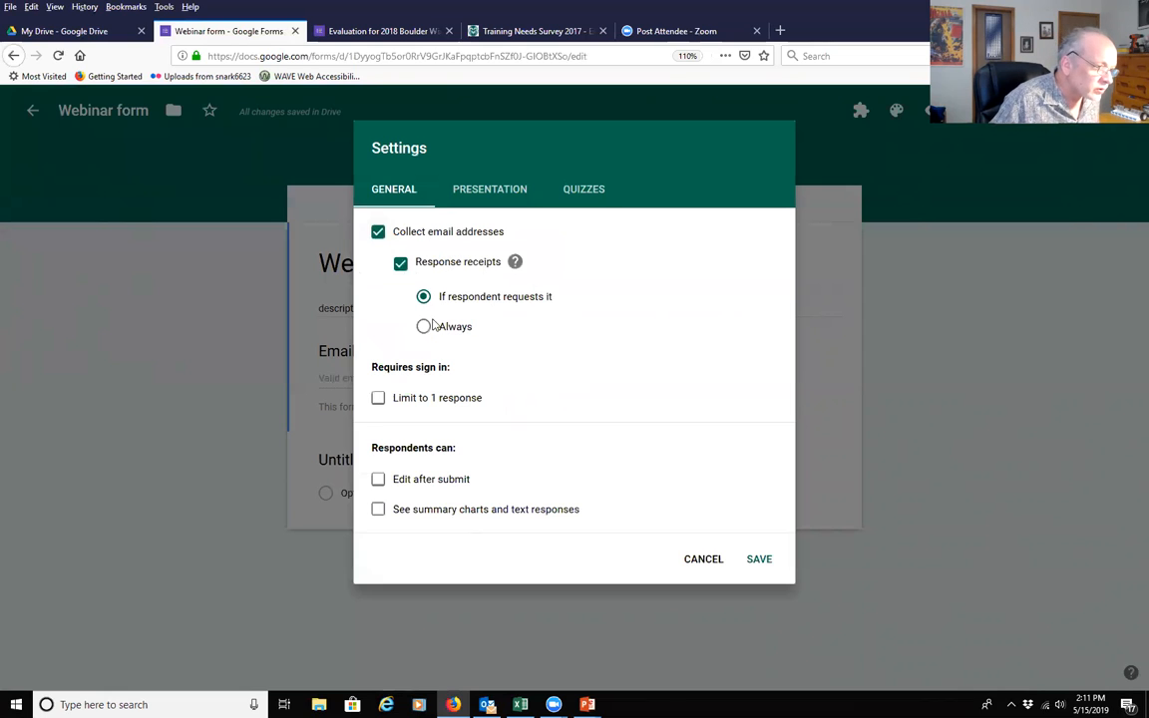
pyautogui.click(759, 562)
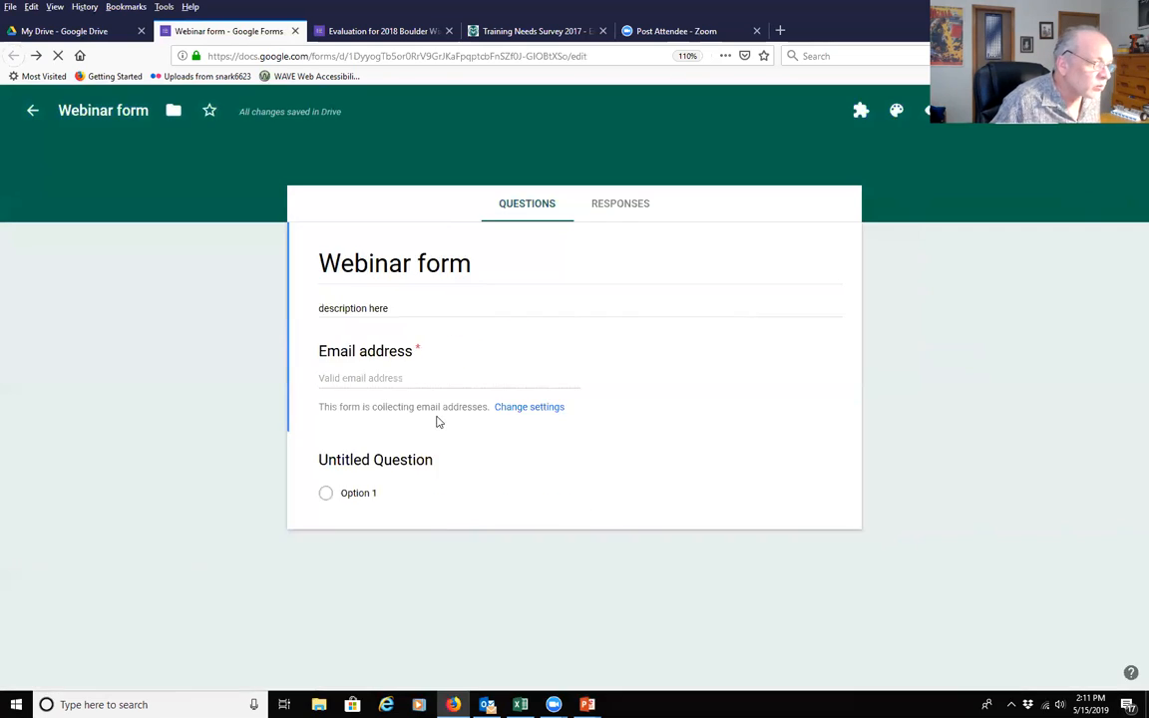
pyautogui.doubleClick(385, 352)
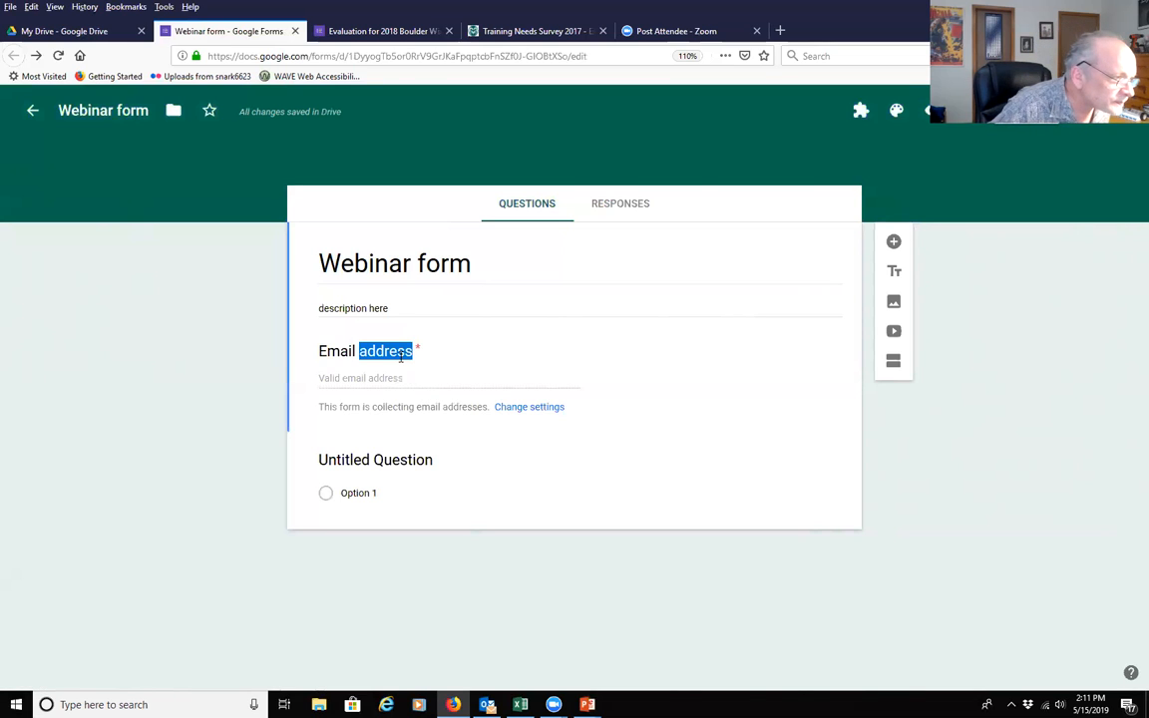
pyautogui.click(427, 425)
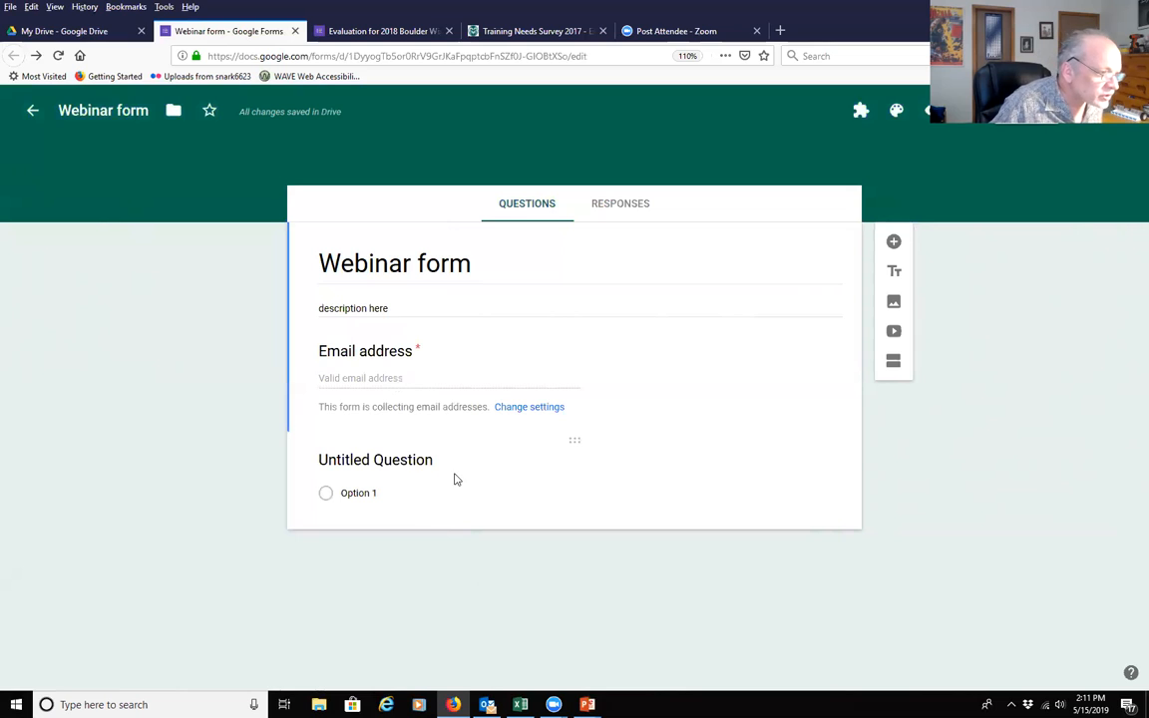
# Replace the untitled question's text with "Was the webinar helpful?"
pyautogui.click(423, 488)
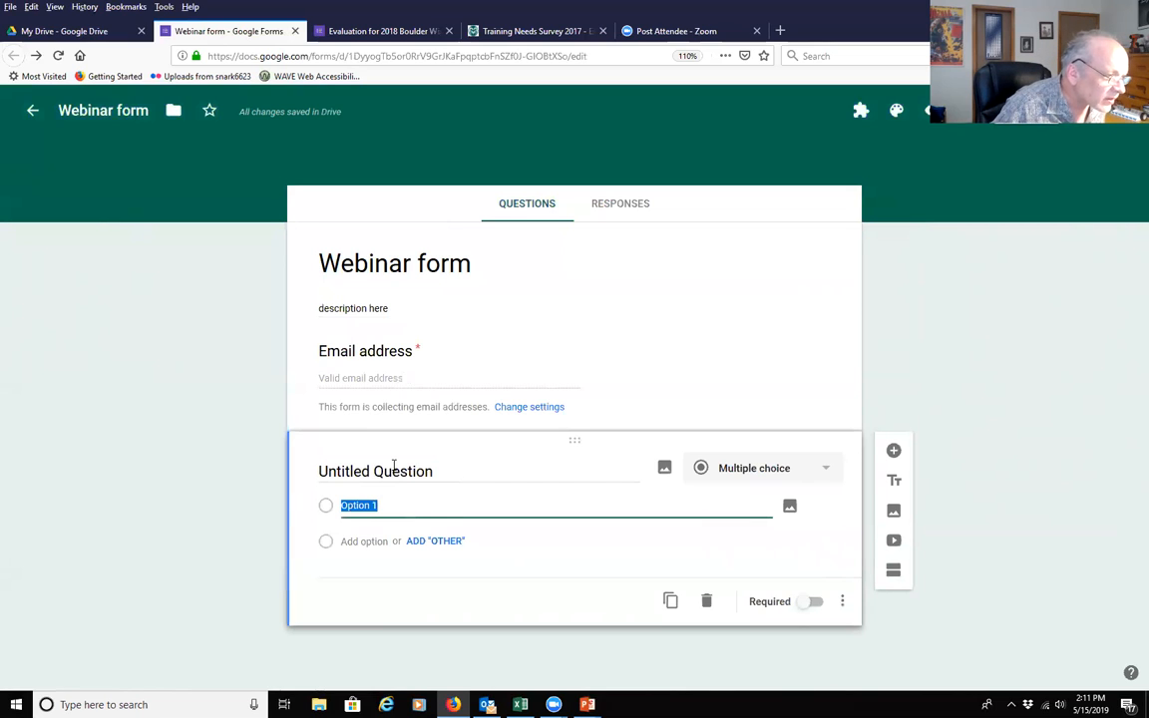
pyautogui.click(394, 469)
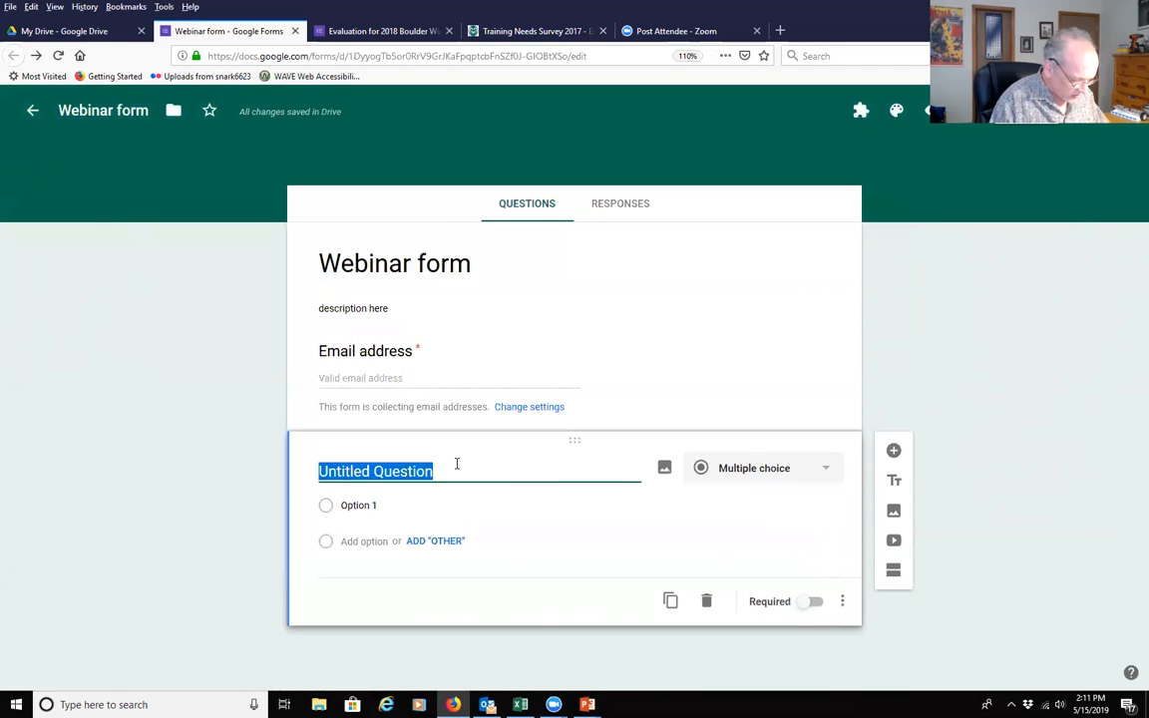
pyautogui.write('Was the webinar ')
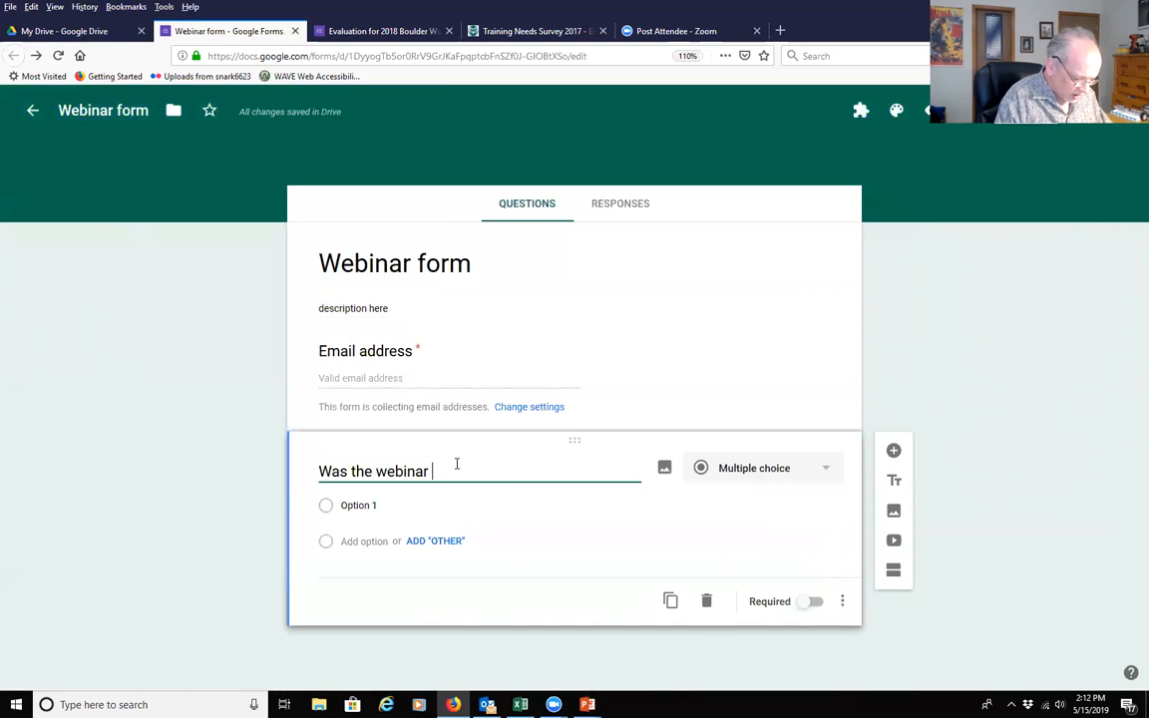
pyautogui.write('help')
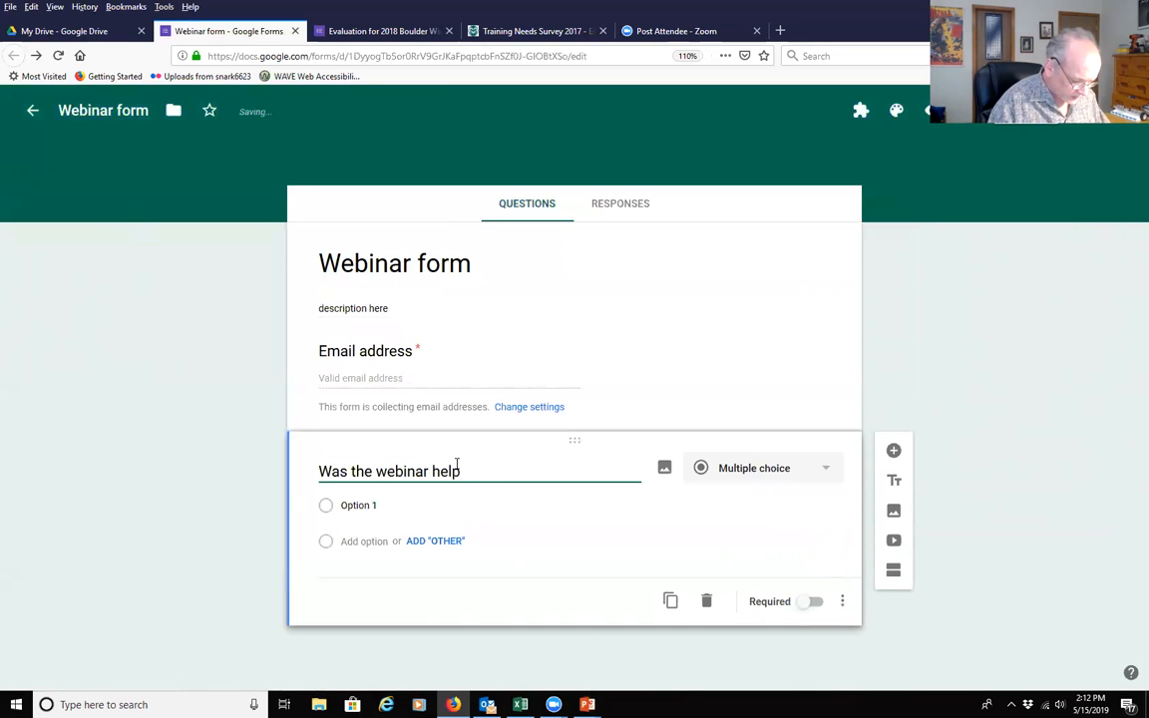
pyautogui.write('ful?')
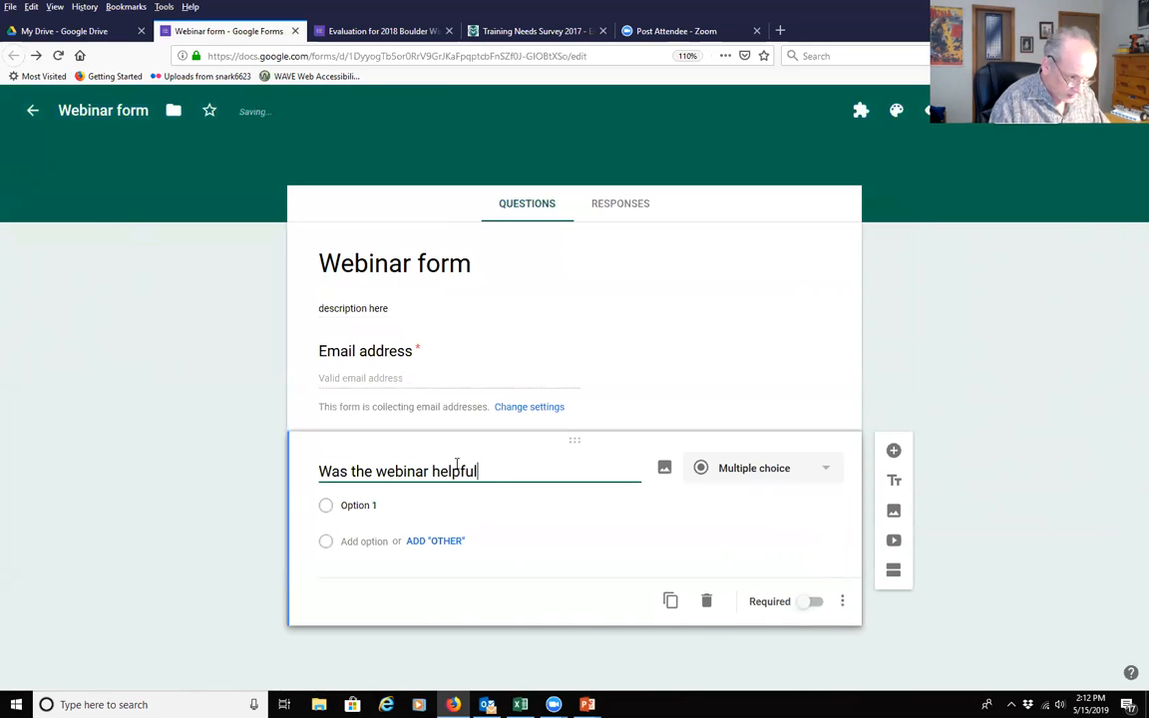
# Keep the "Was the webinar helpful?" question as multiple choice and give it the answer options "yes" and "no"
pyautogui.click(819, 471)
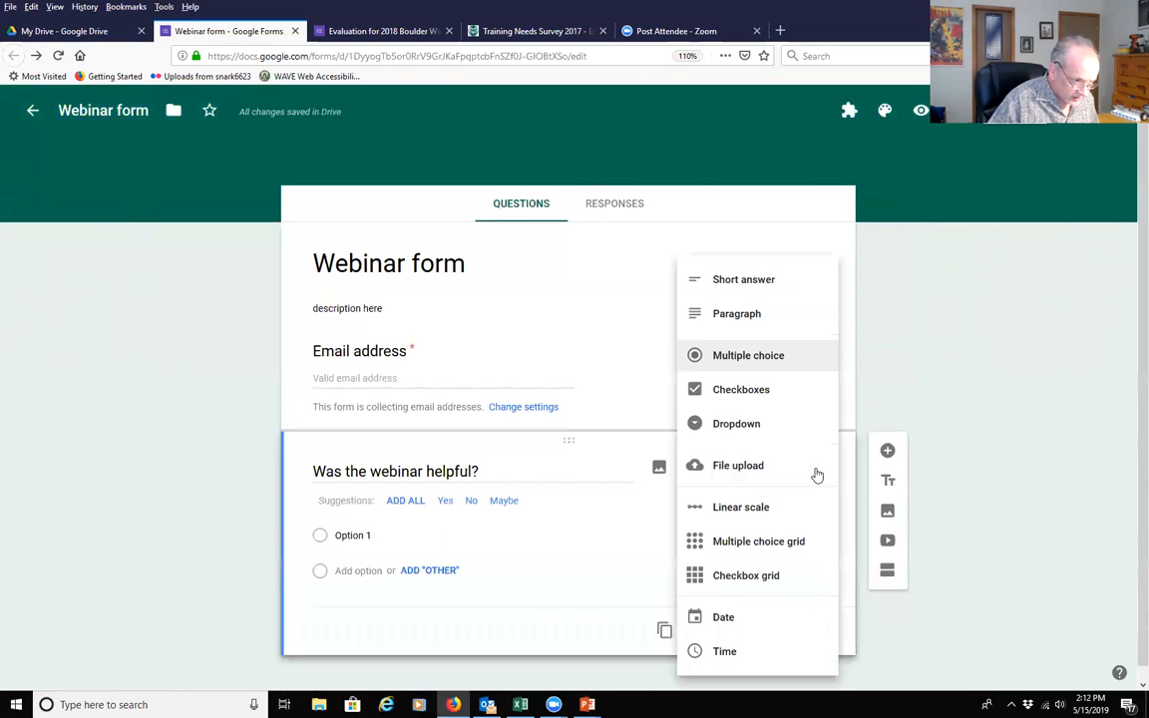
pyautogui.click(801, 365)
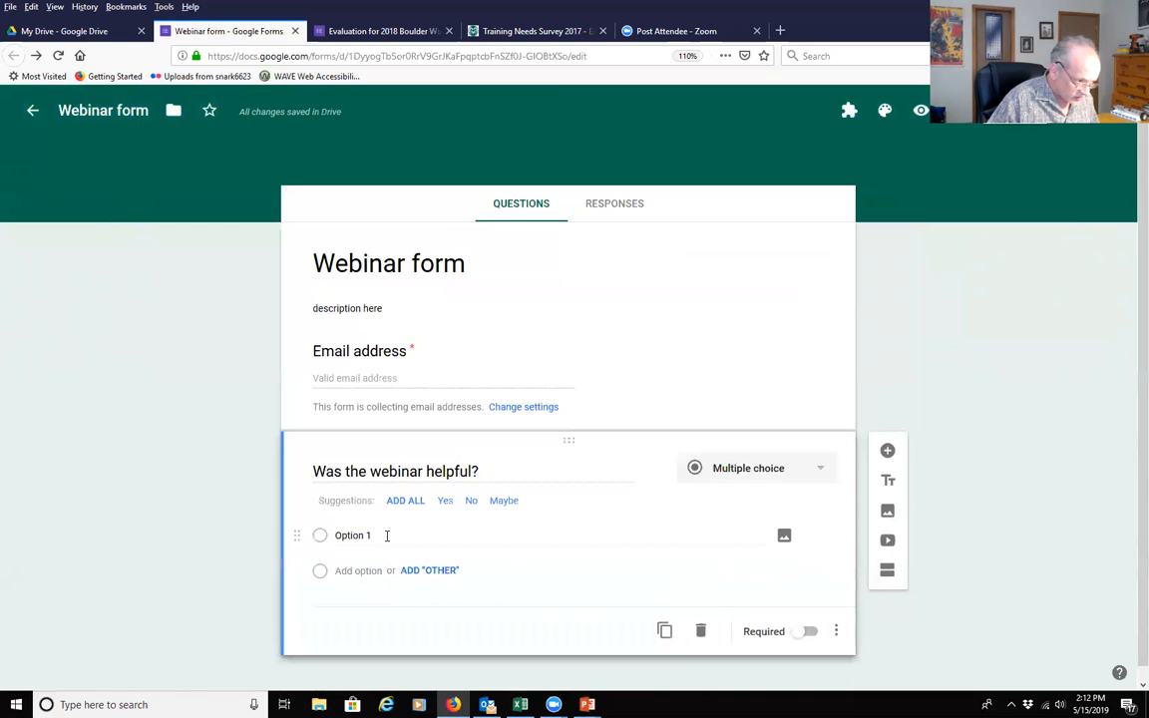
pyautogui.click(387, 535)
pyautogui.write('yes')
pyautogui.press('Return')
pyautogui.write('no')
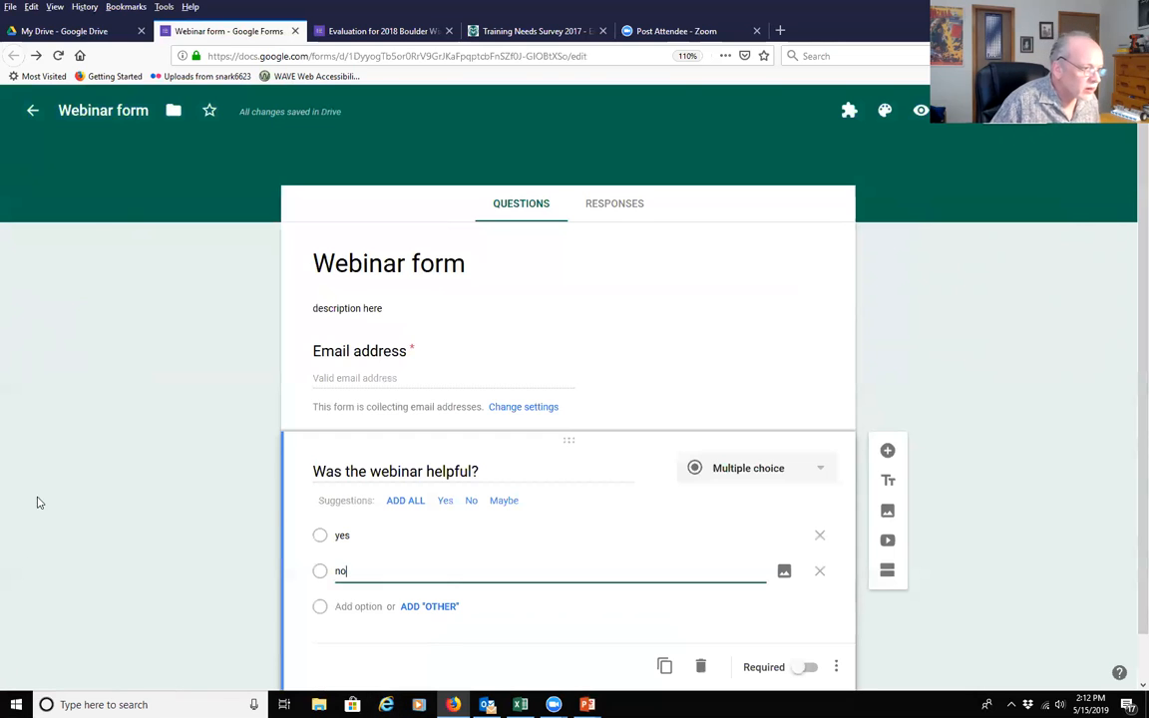
pyautogui.scroll(-1, 254, 503)
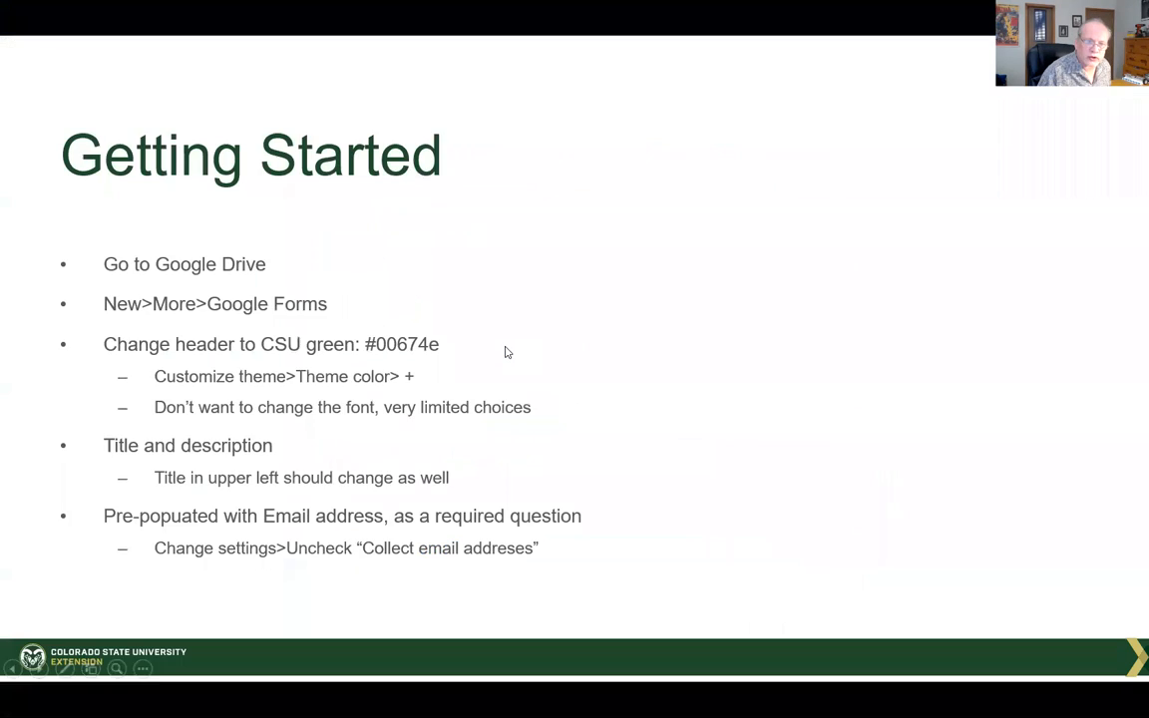
pyautogui.press('Right')
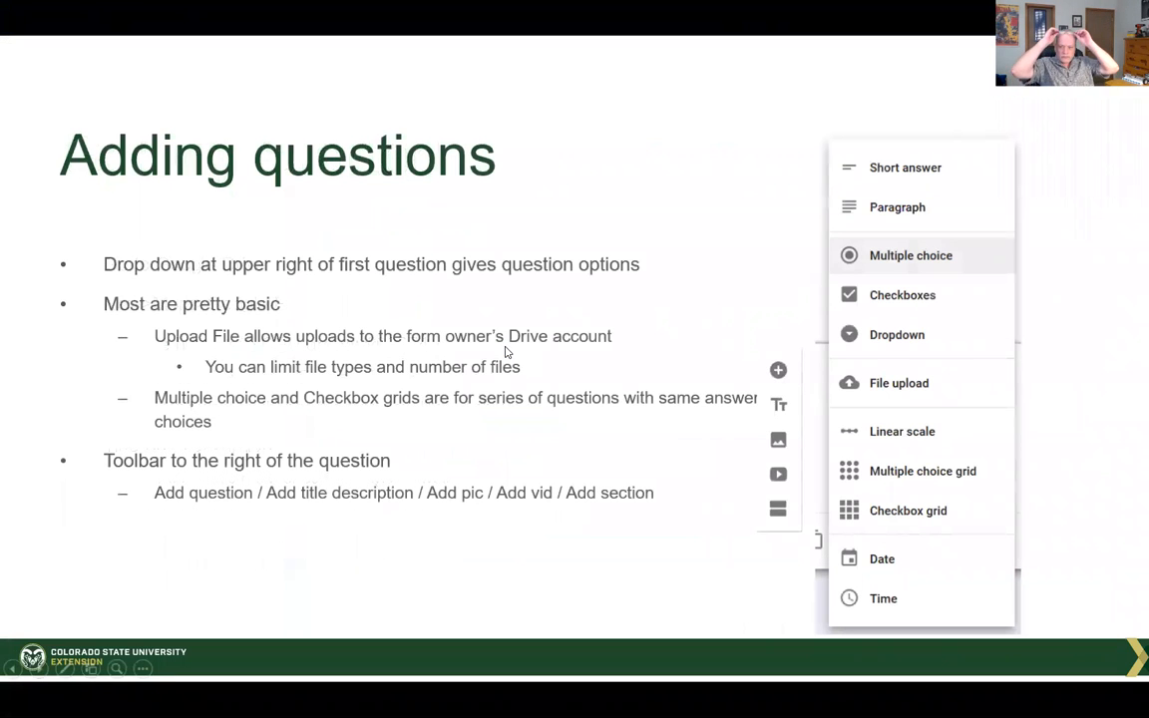
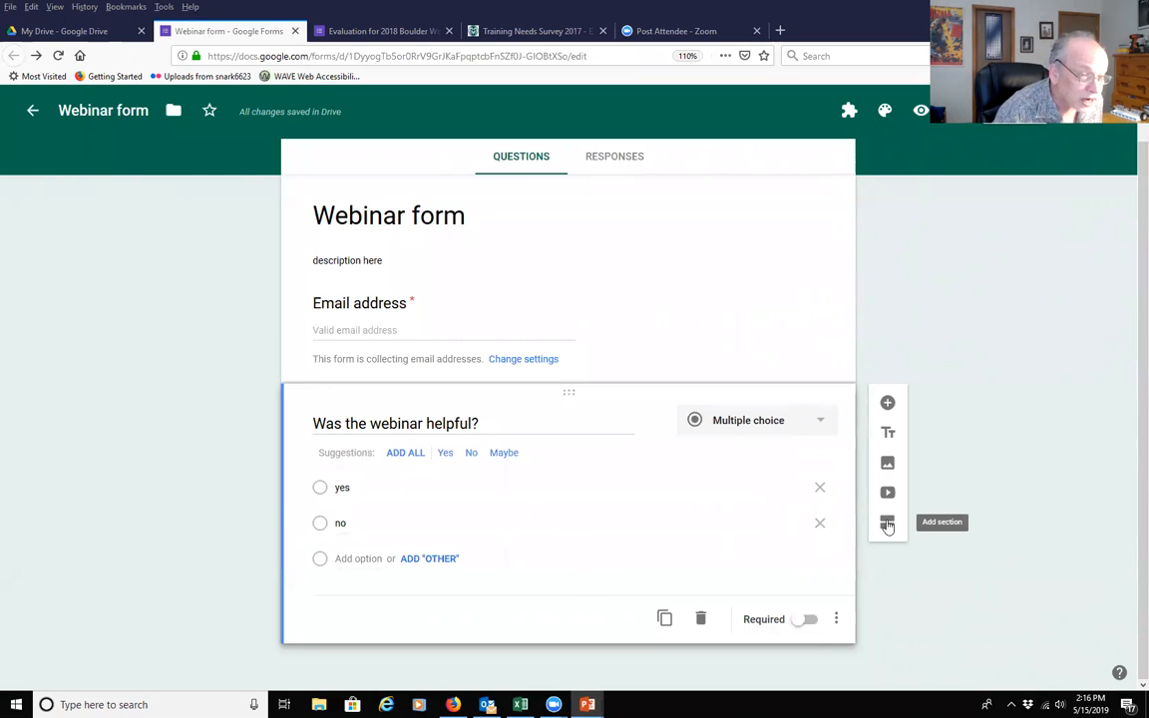
# Add a section after the "Was the webinar helpful?" question and title it "pg 2 - yes"
pyautogui.click(886, 523)
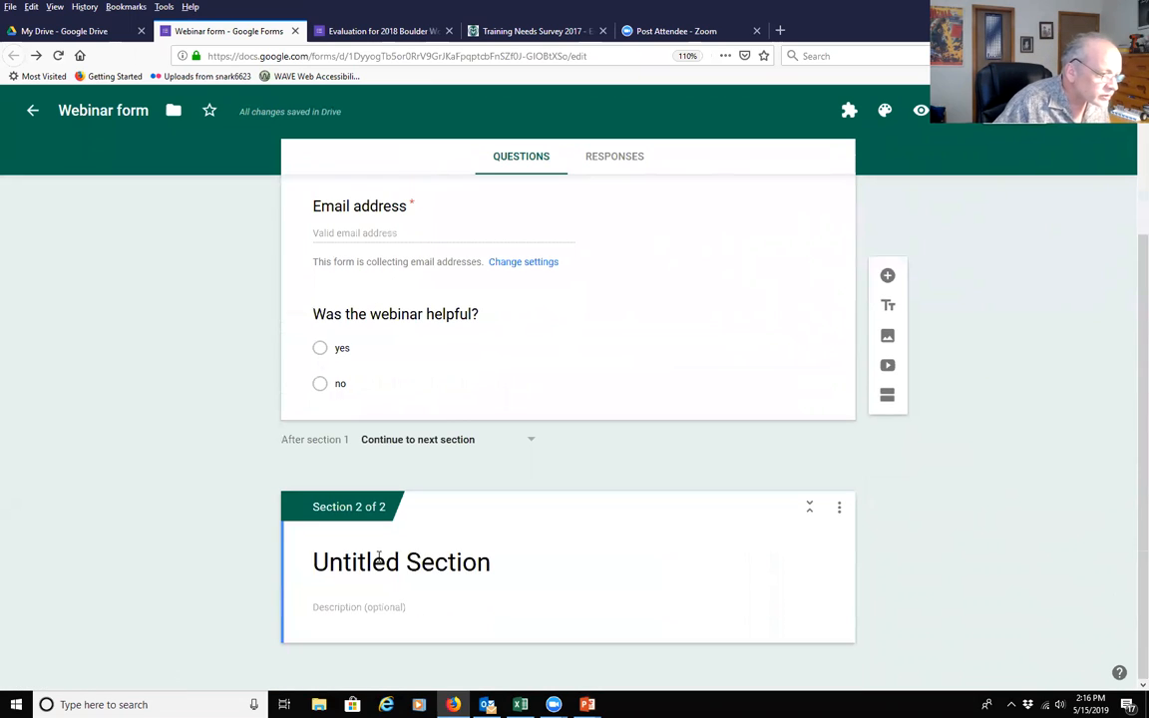
pyautogui.write('p')
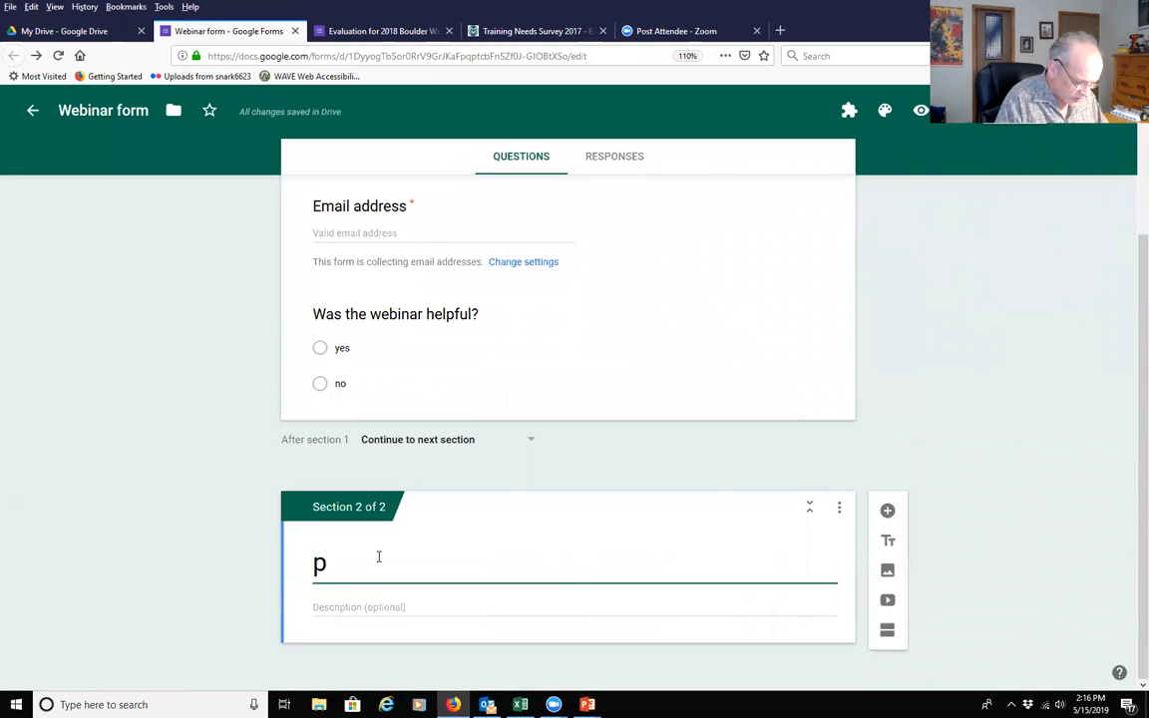
pyautogui.write('g 2 - yes')
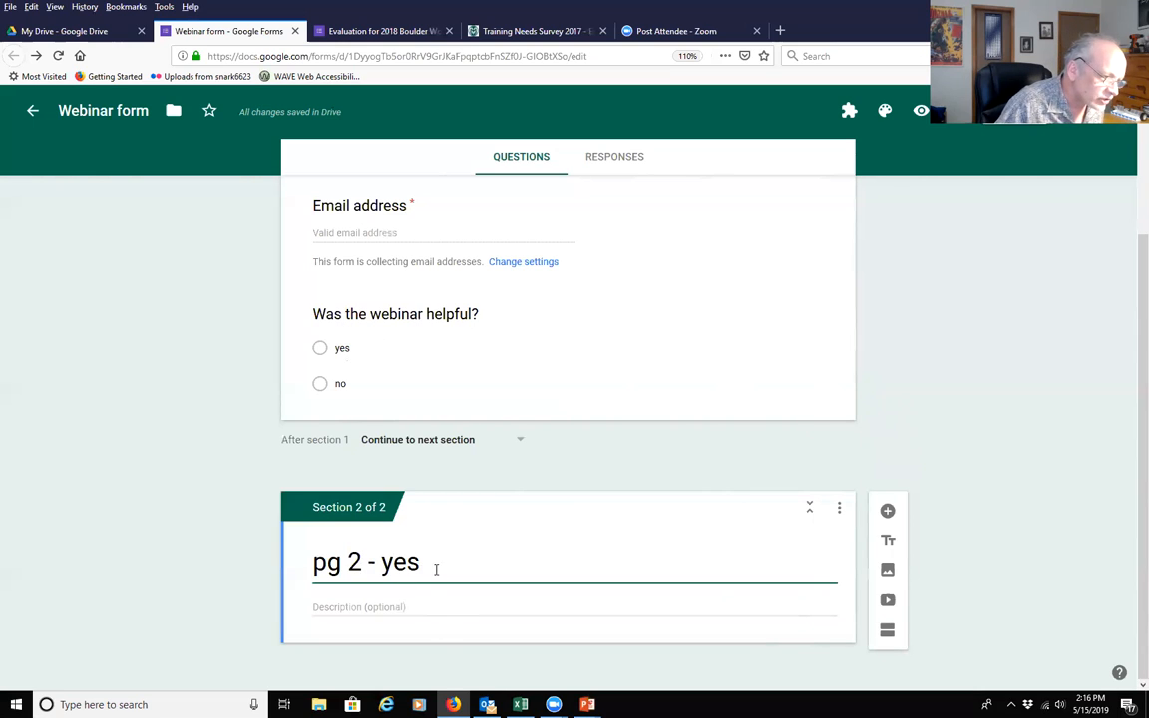
pyautogui.click(234, 569)
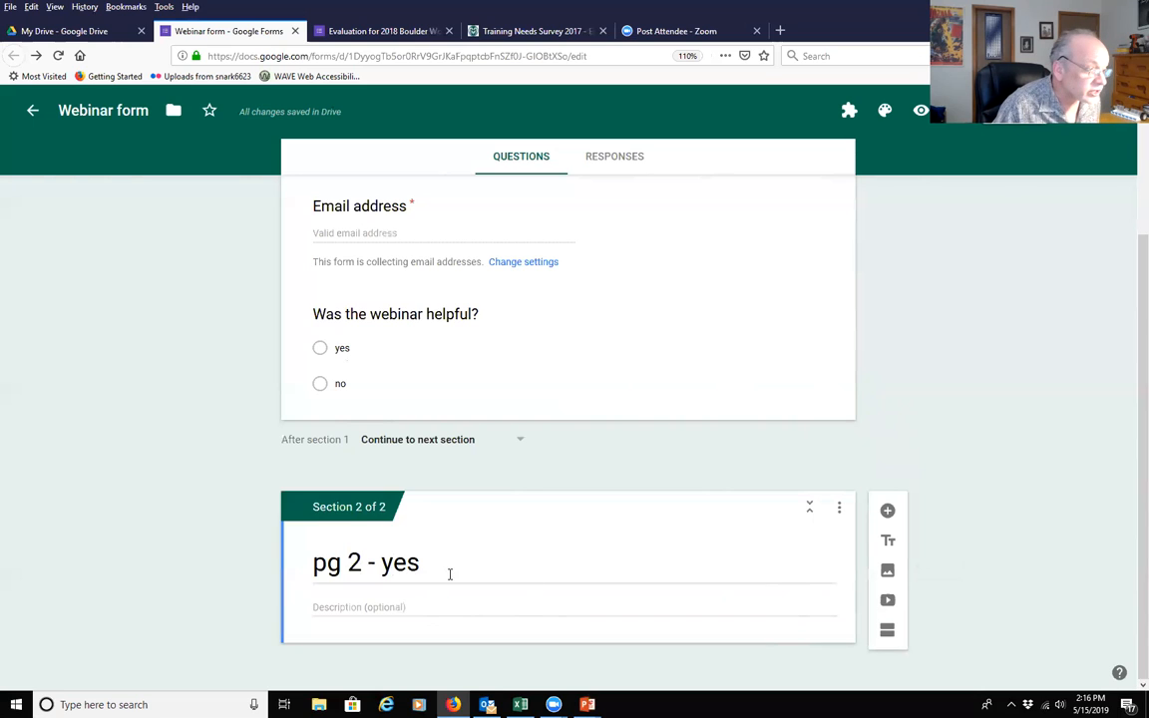
# Add the paragraph question "Why was the webinar helpful?" to the "pg 2 - yes" section
pyautogui.click(888, 511)
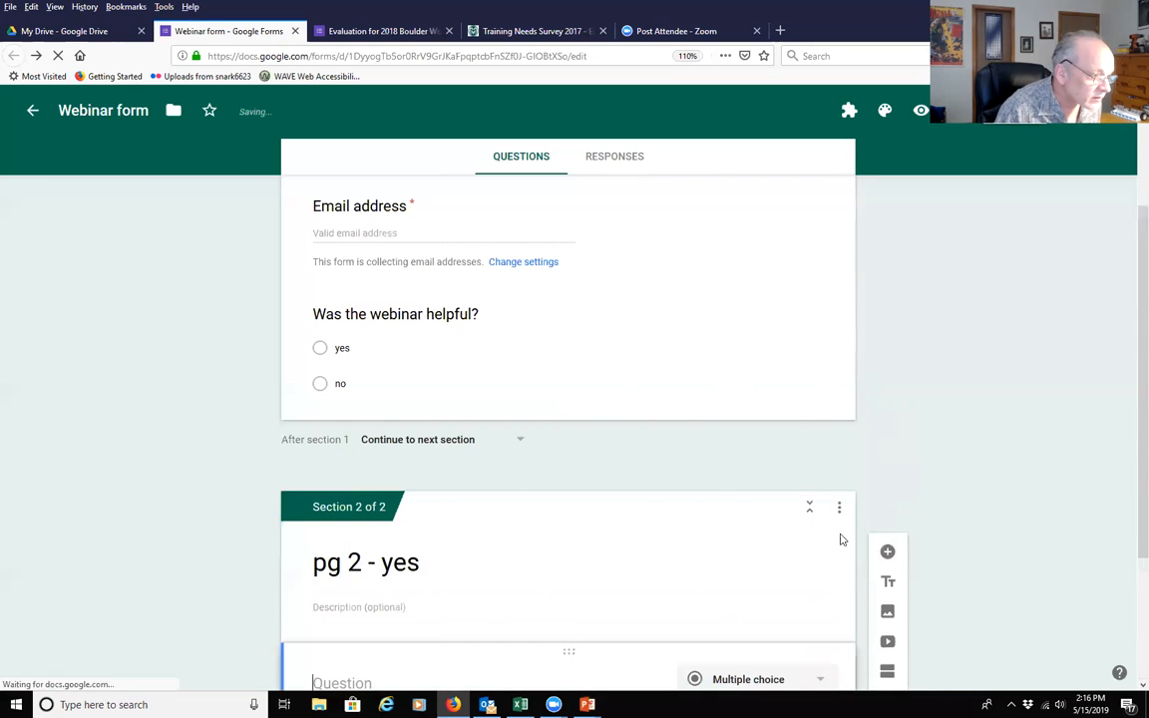
pyautogui.write('Why was t')
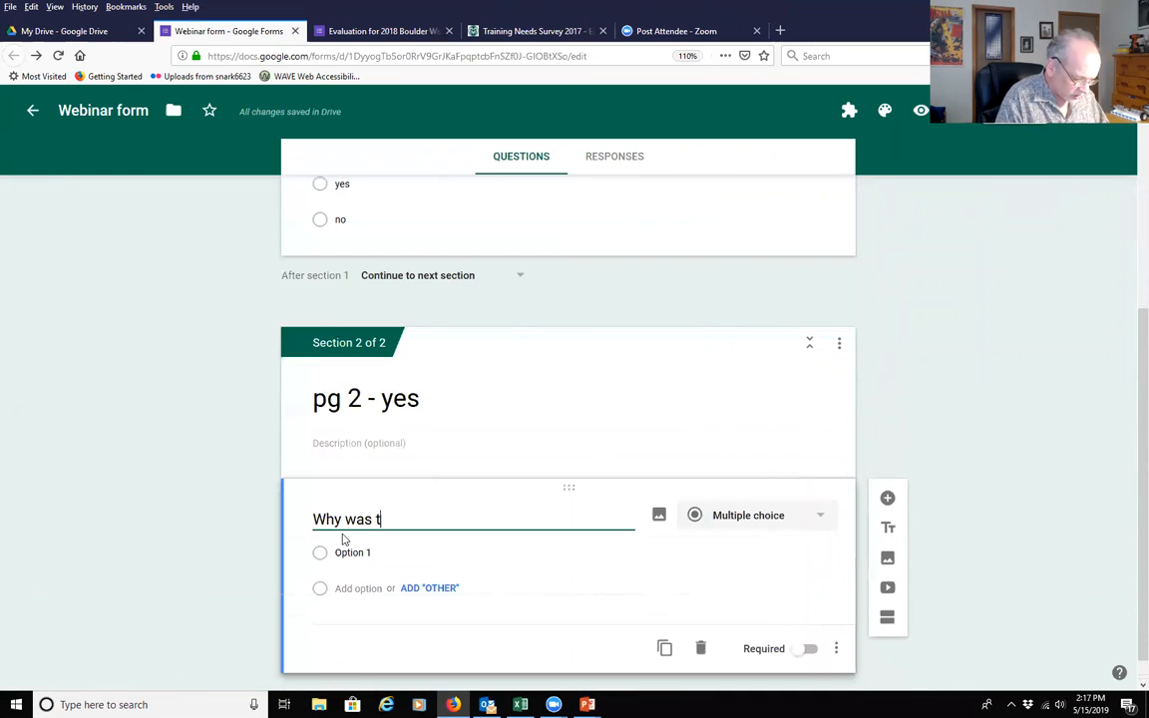
pyautogui.write('he webinar jhelp')
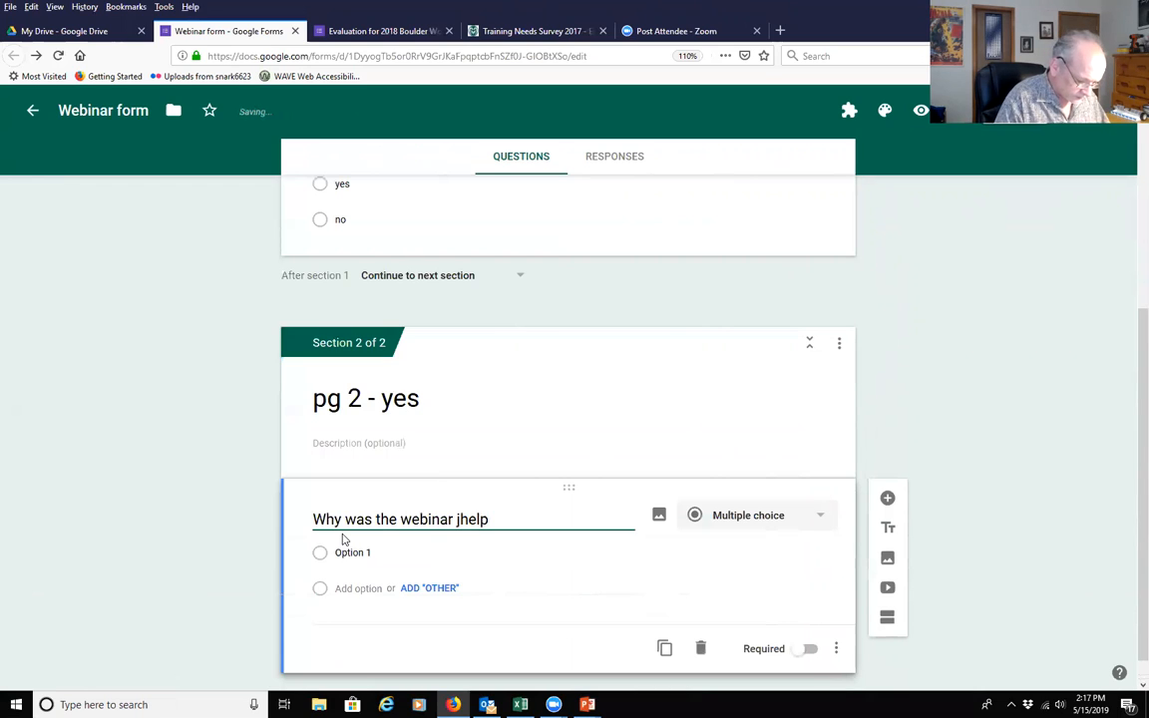
pyautogui.write('ful?')
pyautogui.press('Left')
pyautogui.press('Left')
pyautogui.press('Left')
pyautogui.press('Left')
pyautogui.press('Left')
pyautogui.press('Left')
pyautogui.press('Left')
pyautogui.press('Left')
pyautogui.press('Delete')
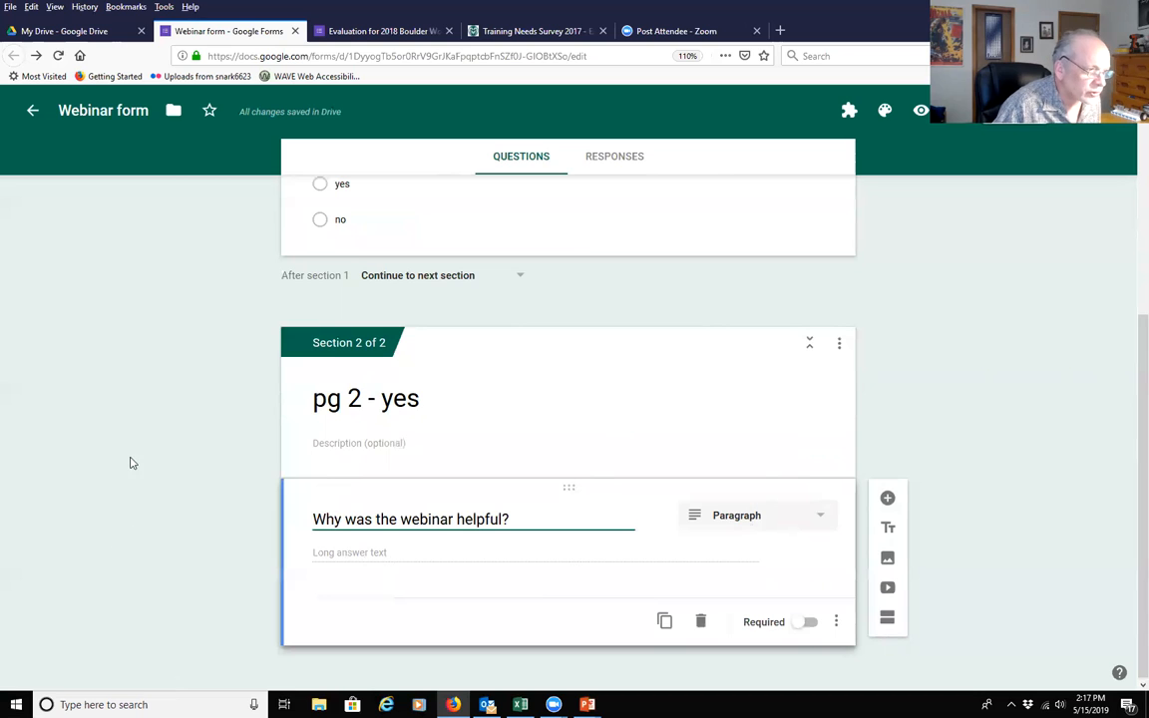
# Add a third section titled "pg 3 - no" containing the paragraph question "Why was the webinar unhelpful?"
pyautogui.click(884, 622)
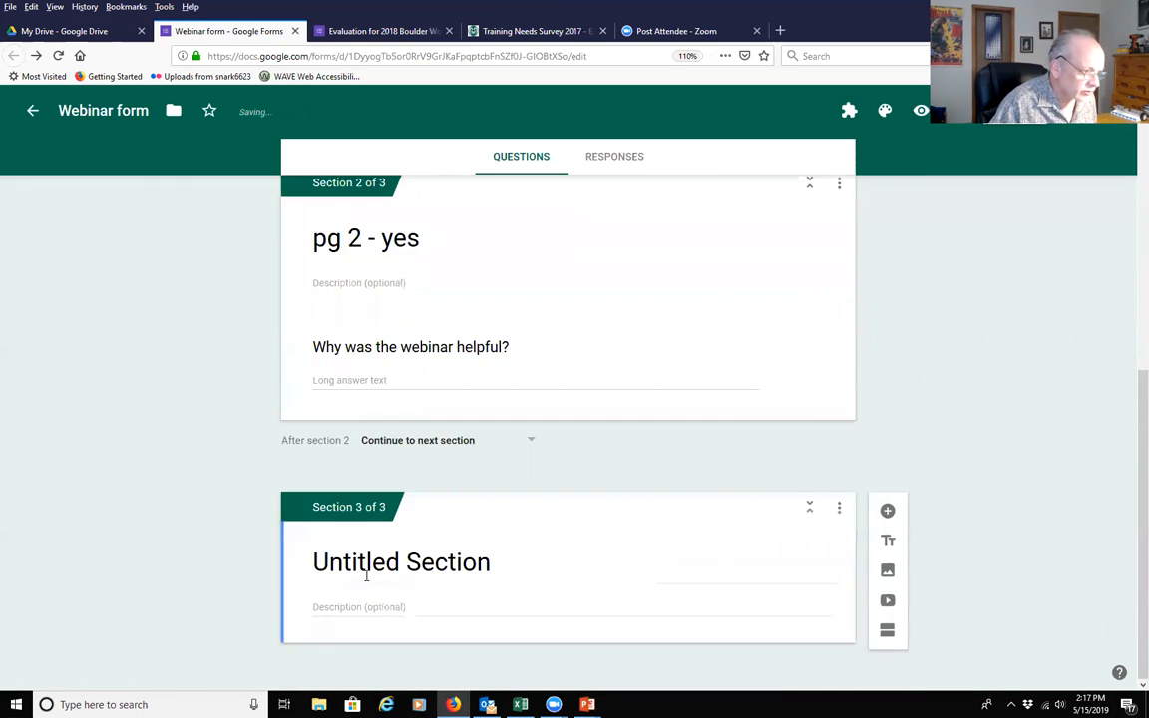
pyautogui.write('pg 3 - no')
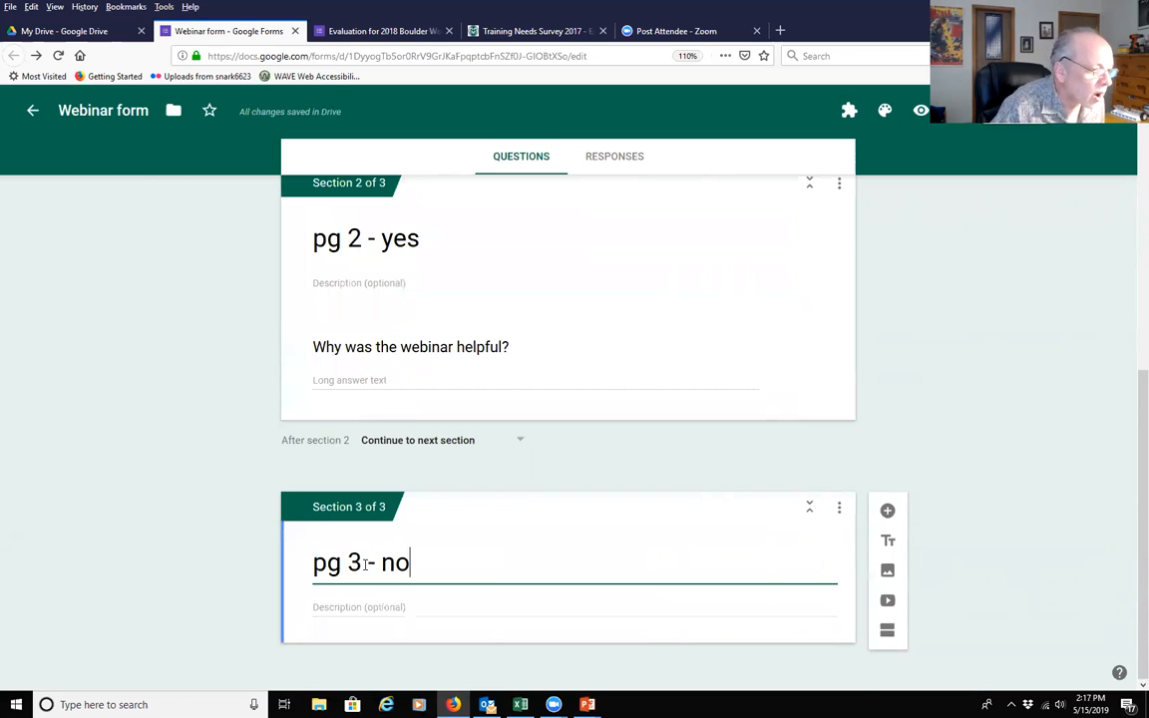
pyautogui.click(886, 513)
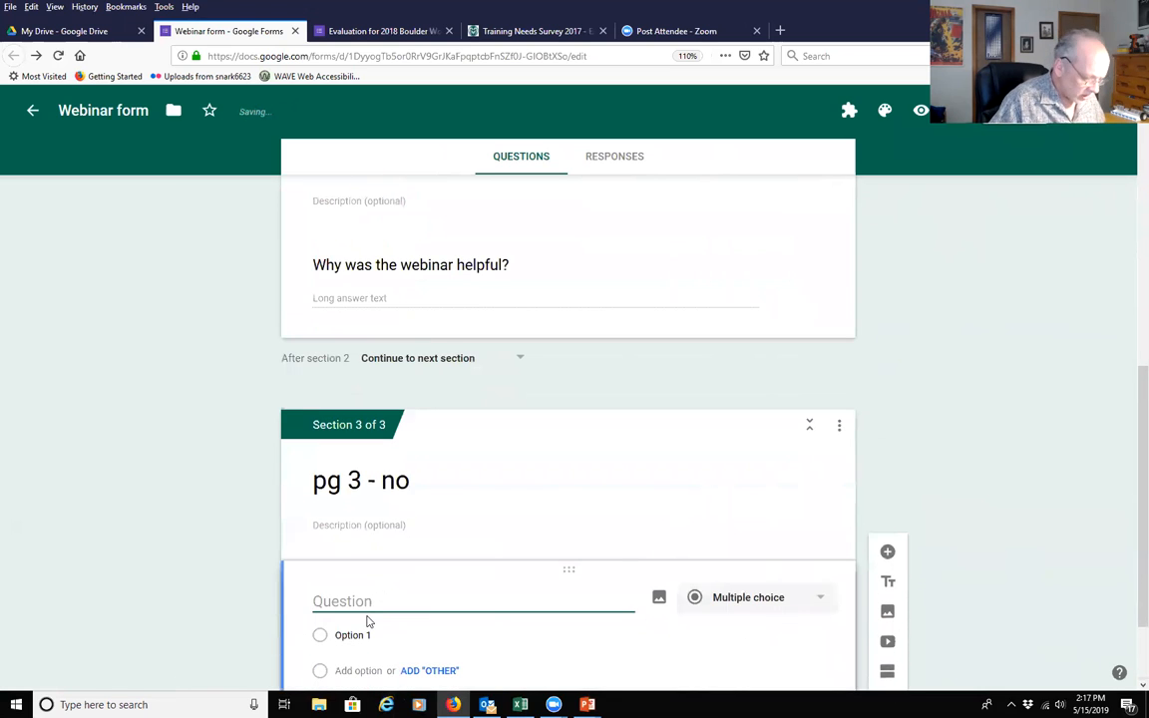
pyautogui.write('Why was the webin')
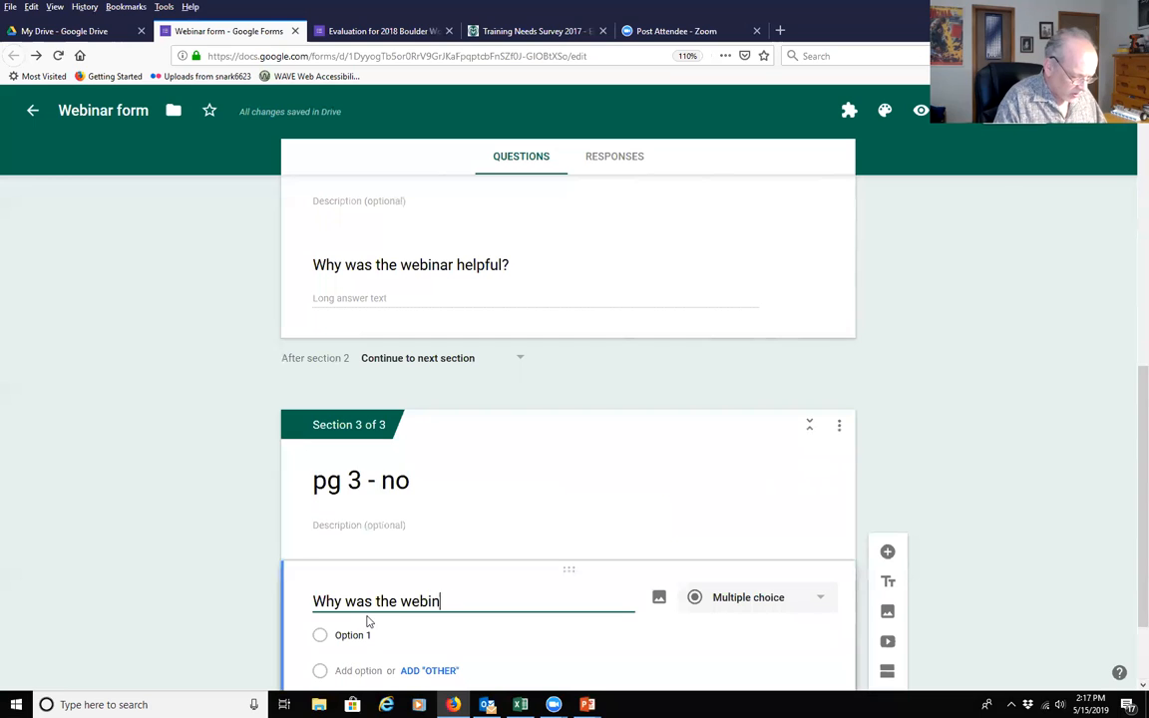
pyautogui.write('ar unh')
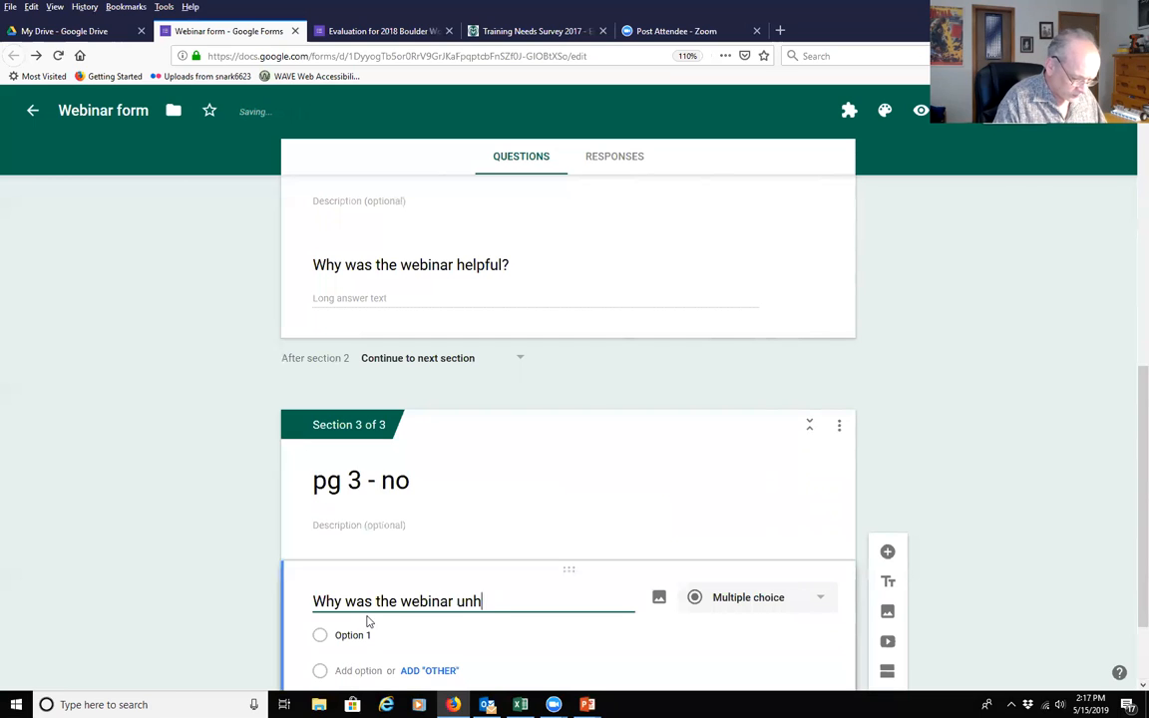
pyautogui.write('elpfulk?')
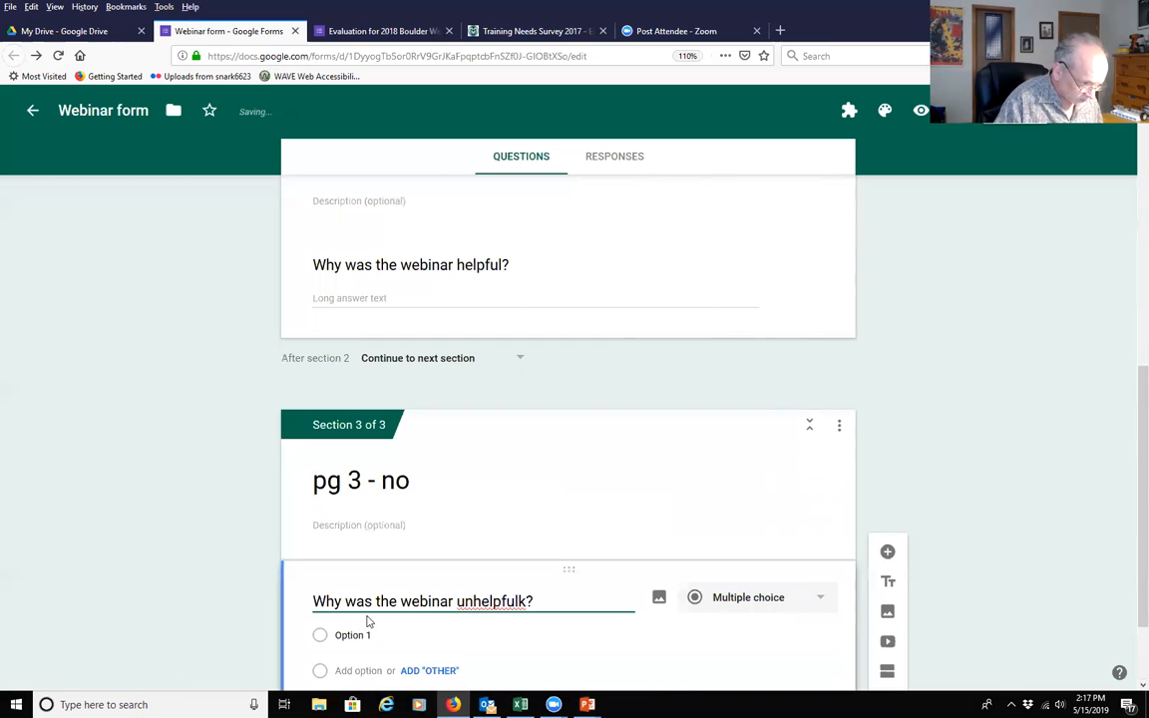
pyautogui.press('Left')
pyautogui.press('BackSpace')
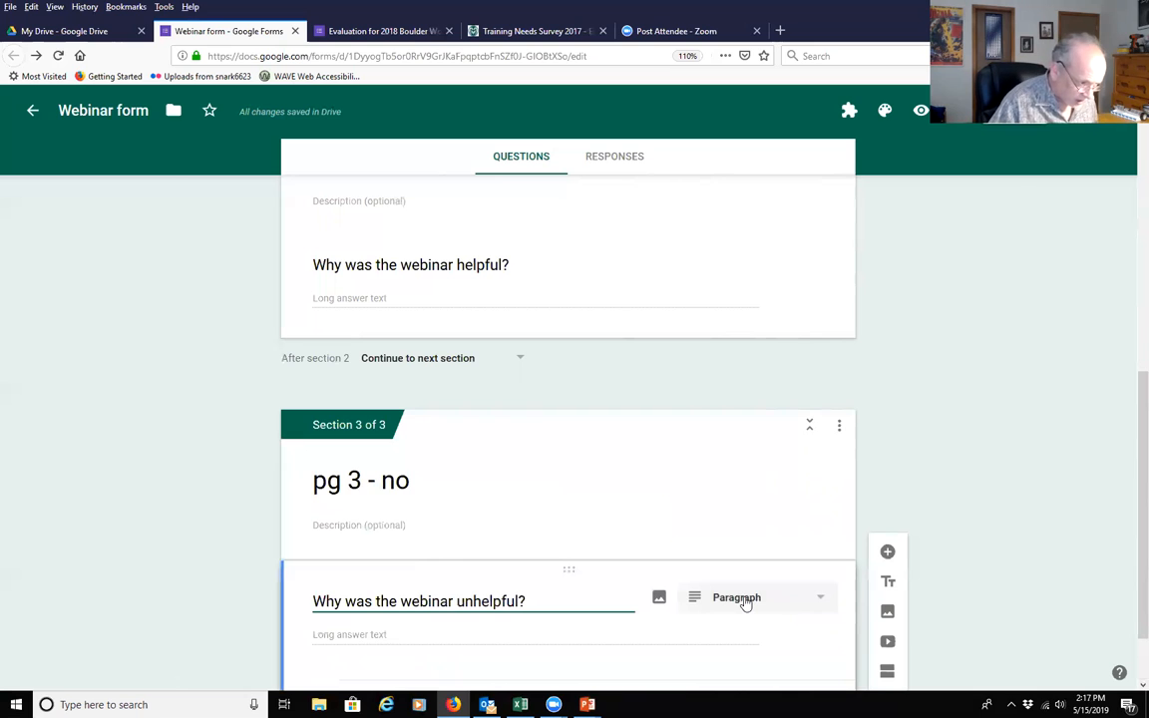
pyautogui.scroll(-2, 982, 536)
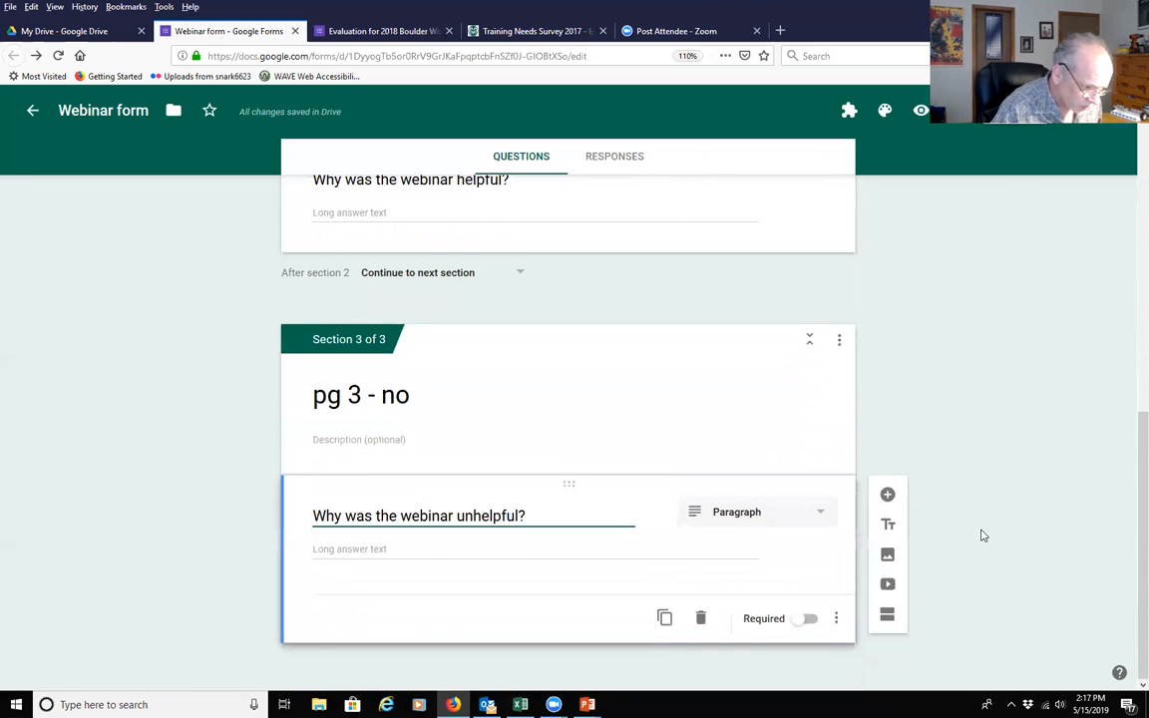
# Make the "Was the webinar helpful?" question in the first section required
pyautogui.scroll(10, 607, 505)
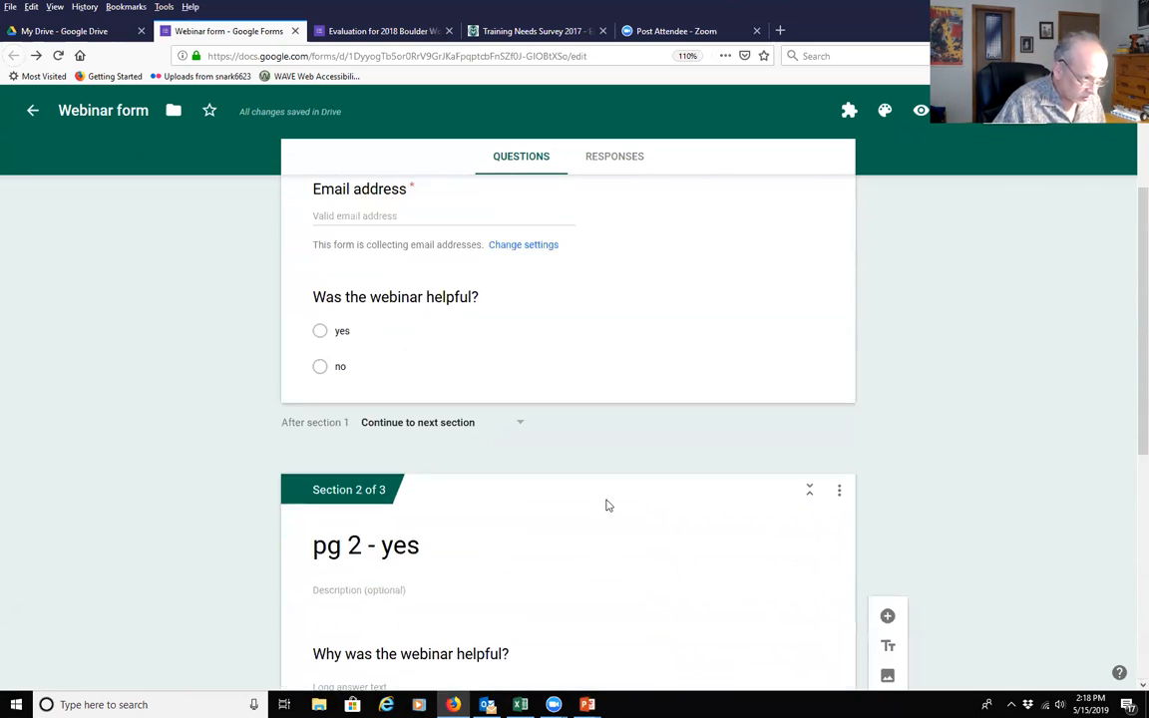
pyautogui.scroll(-2, 605, 505)
pyautogui.click(462, 441)
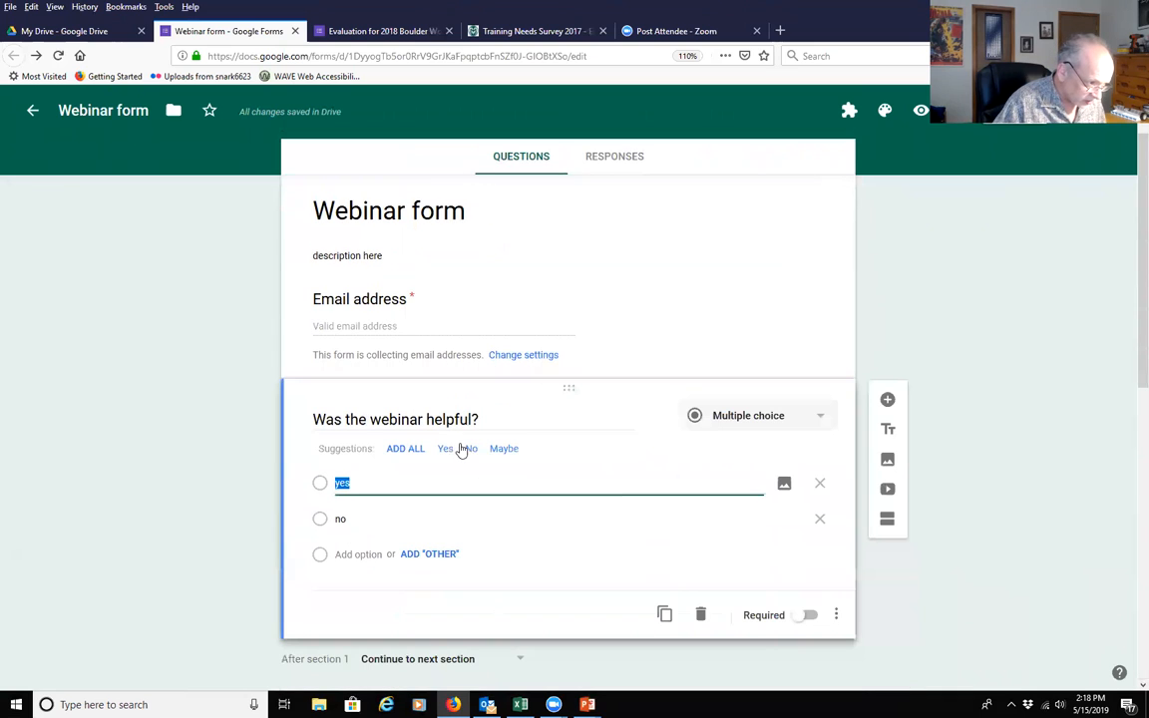
pyautogui.click(804, 623)
pyautogui.scroll(-4, 987, 598)
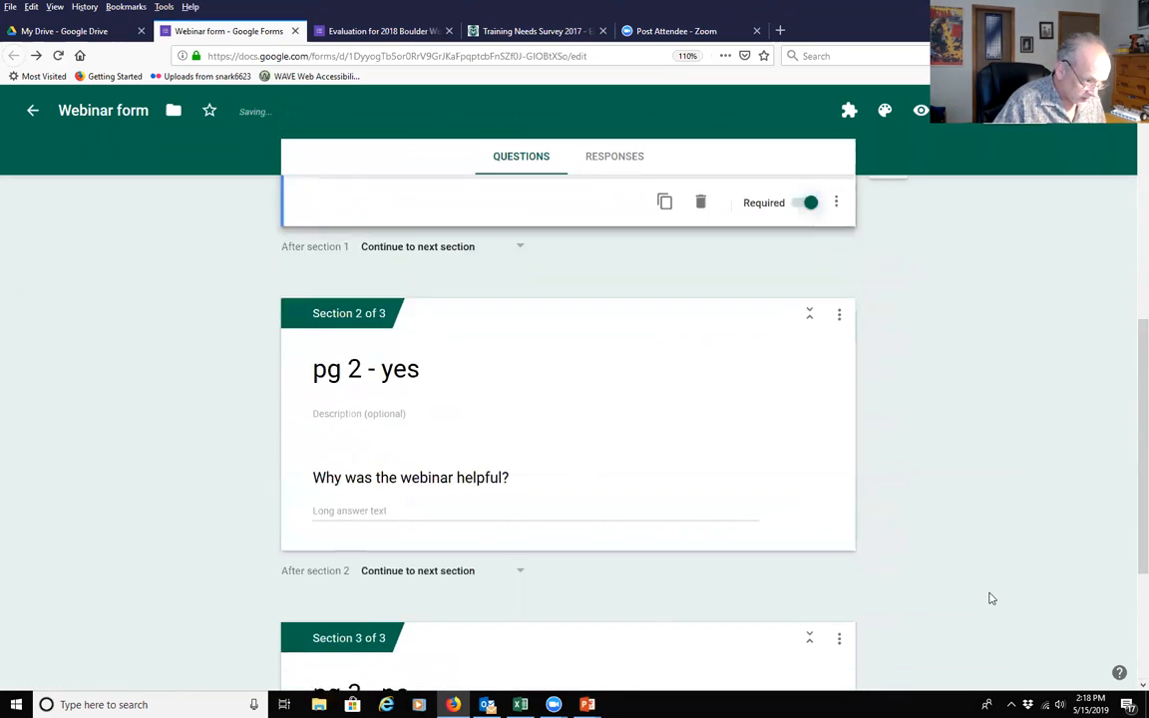
pyautogui.scroll(-3, 991, 598)
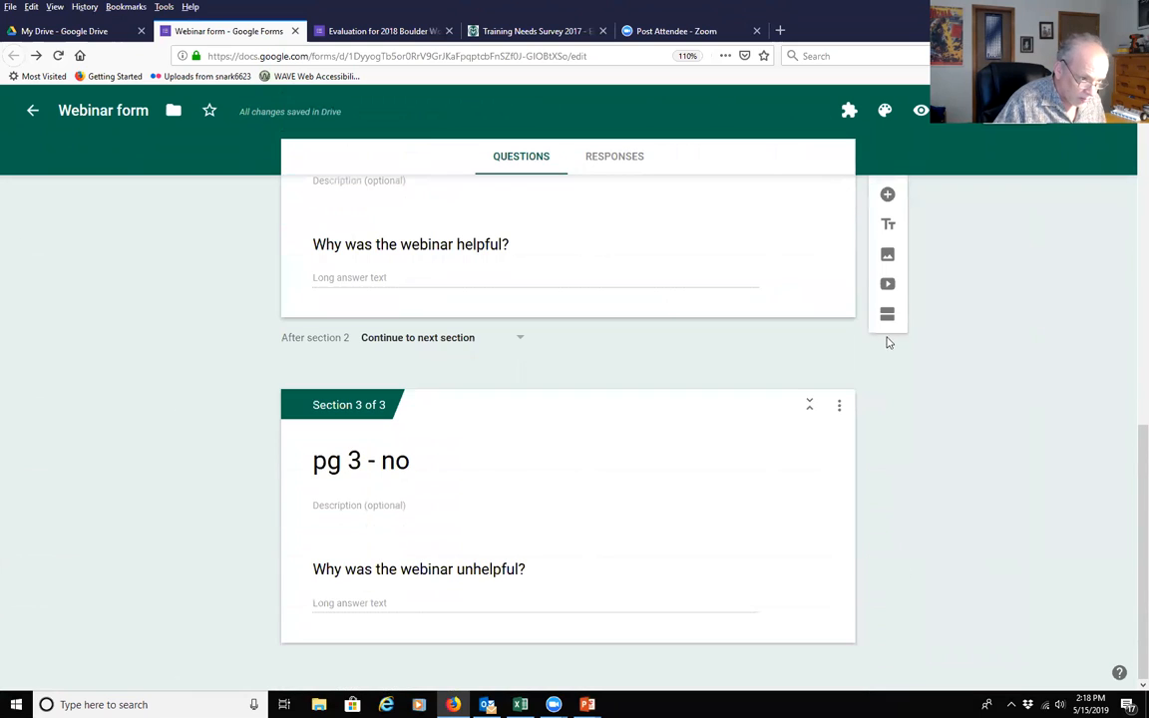
pyautogui.click(887, 315)
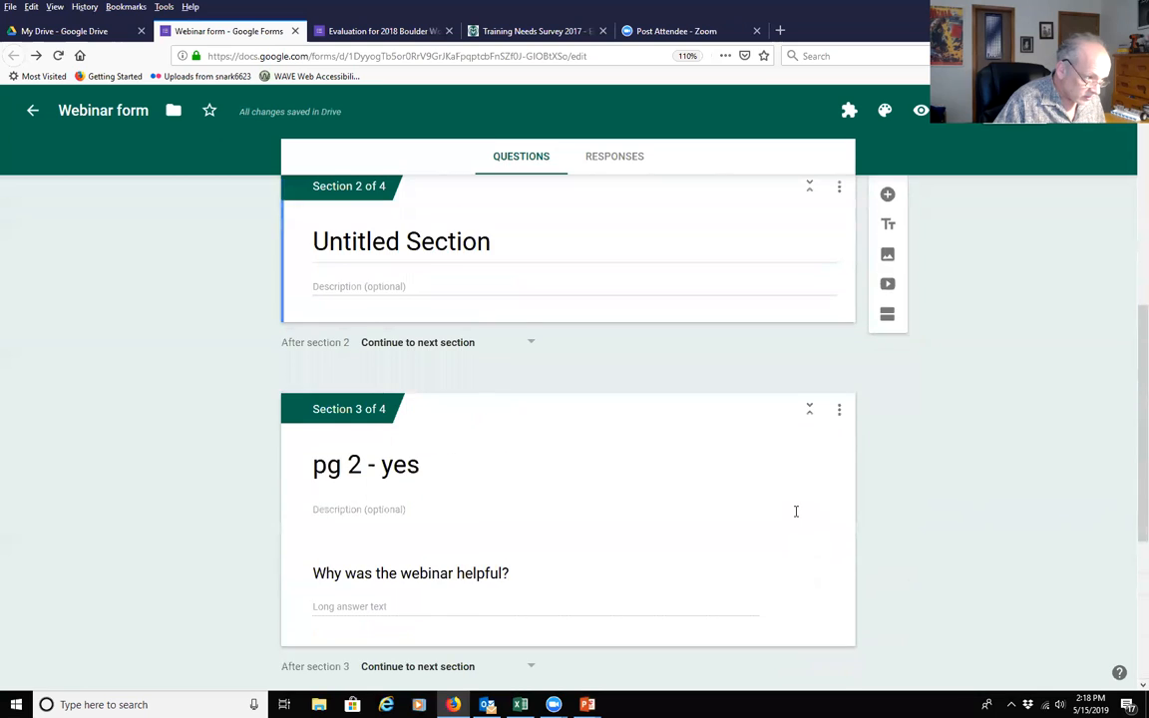
pyautogui.scroll(-3, 796, 515)
pyautogui.scroll(4, 796, 518)
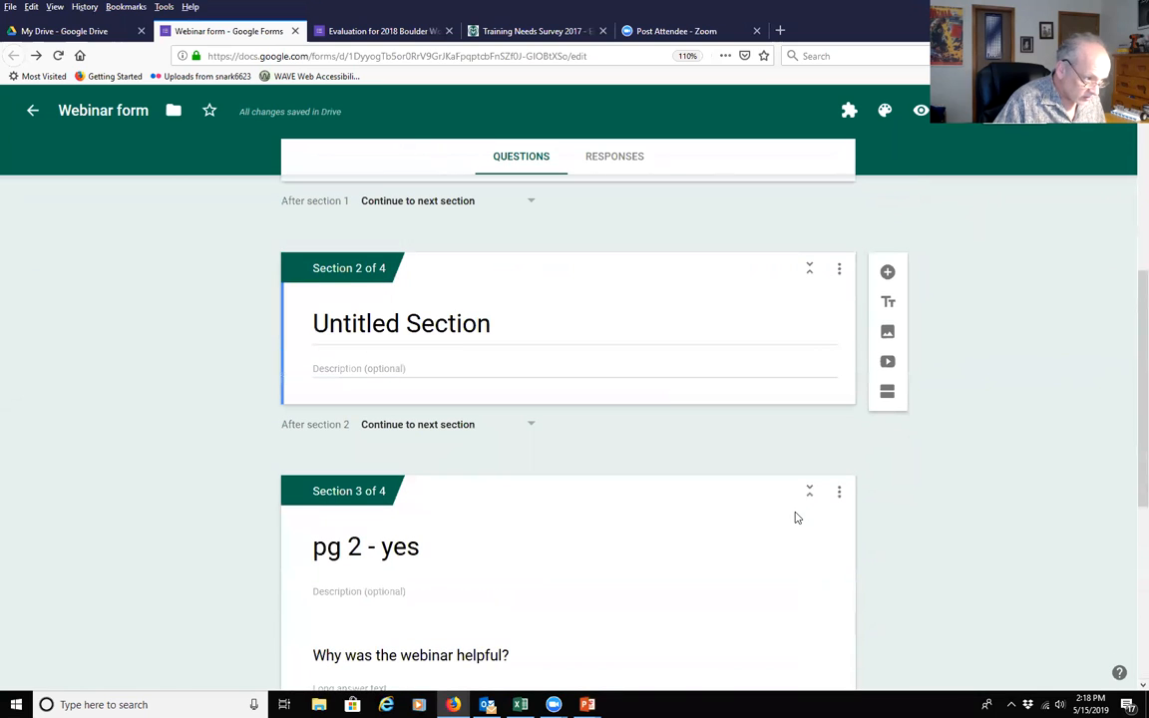
pyautogui.click(839, 272)
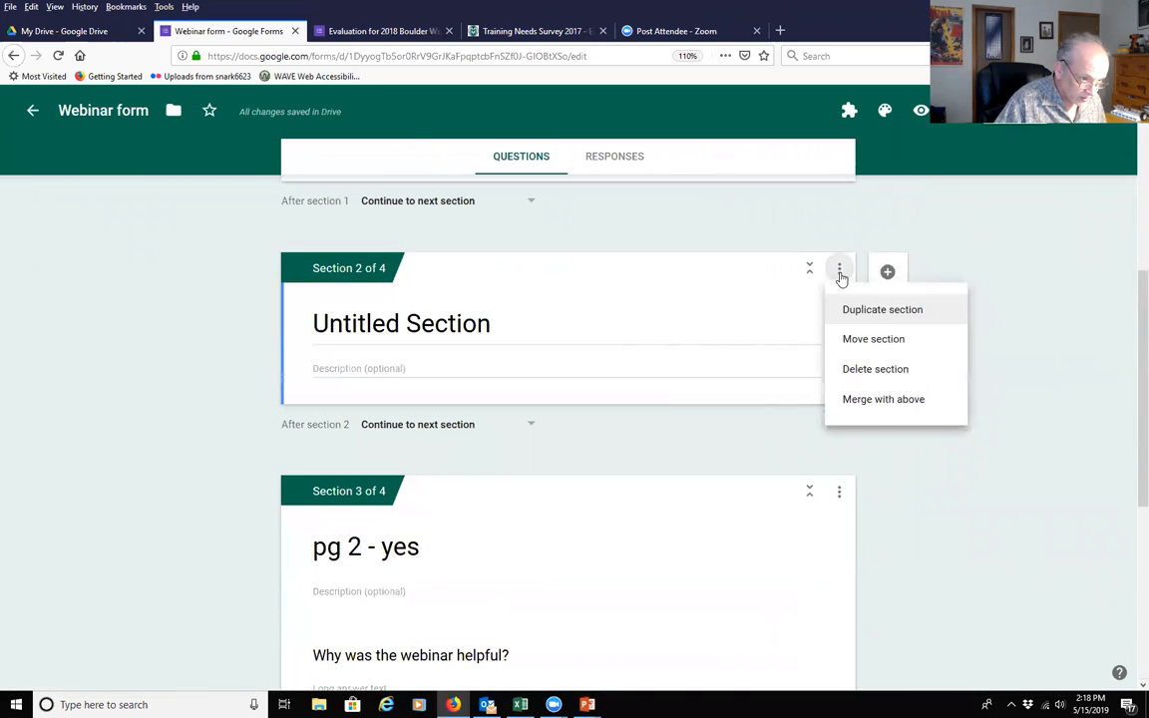
pyautogui.click(854, 371)
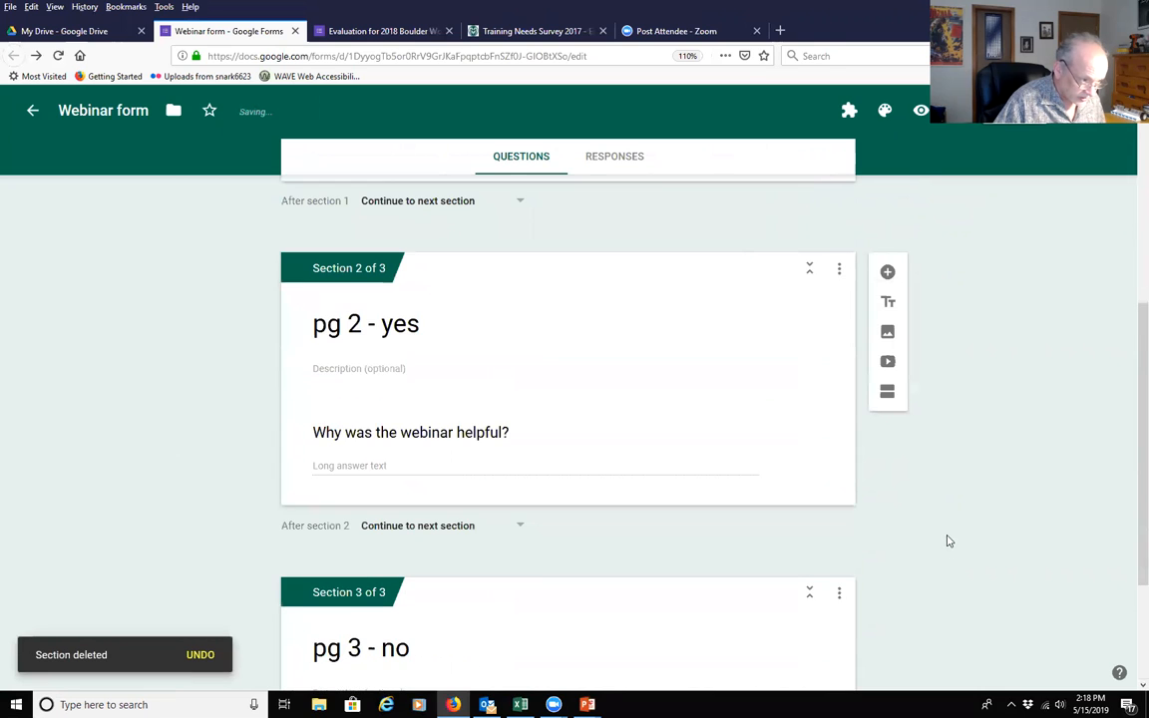
# Add a fourth section after the "Why was the webinar unhelpful?" question and title it "pg 4 - all"
pyautogui.scroll(-2, 948, 541)
pyautogui.click(648, 523)
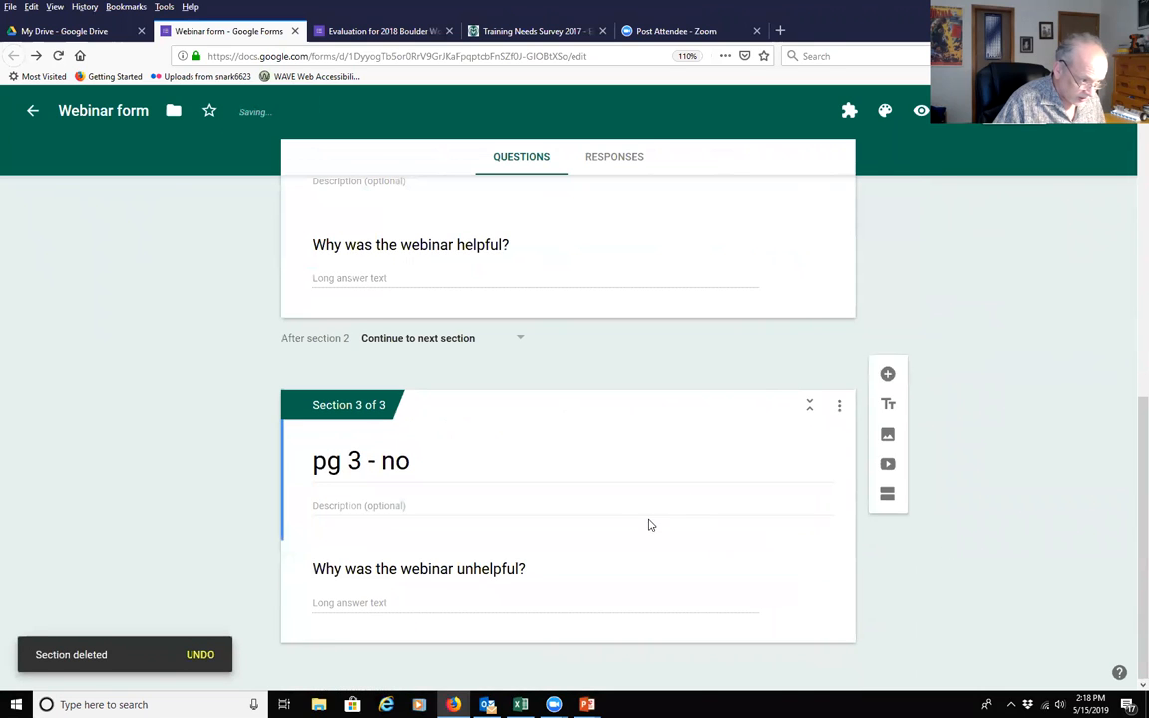
pyautogui.click(621, 573)
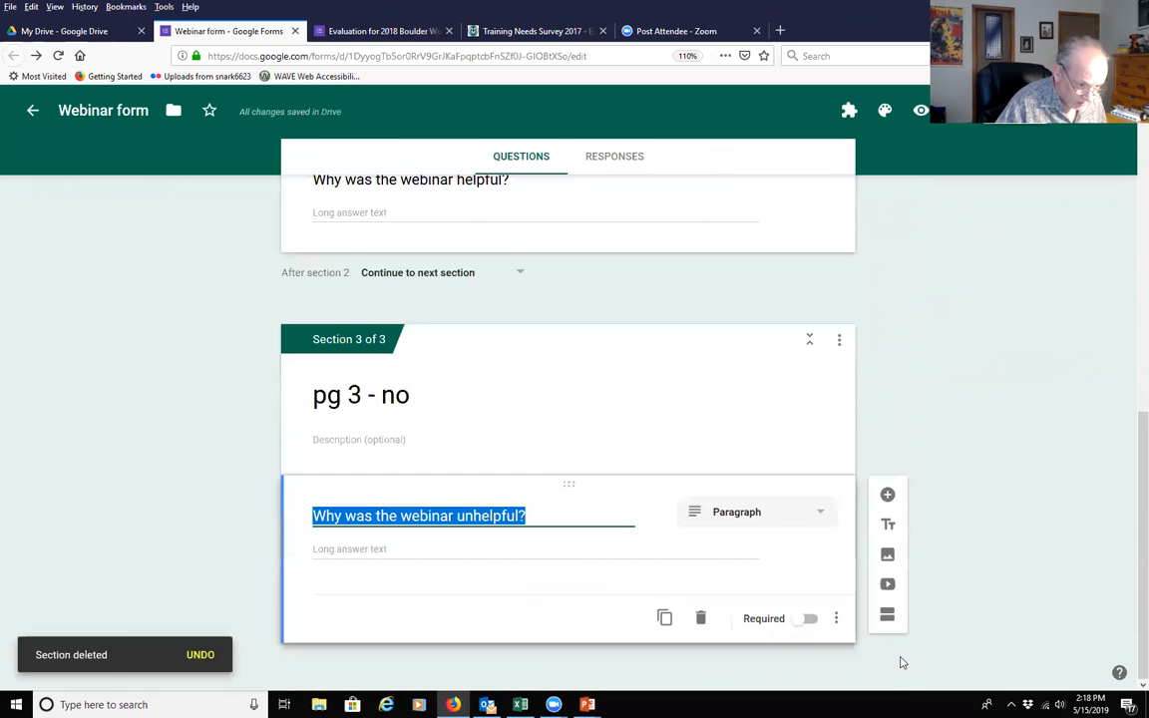
pyautogui.click(888, 618)
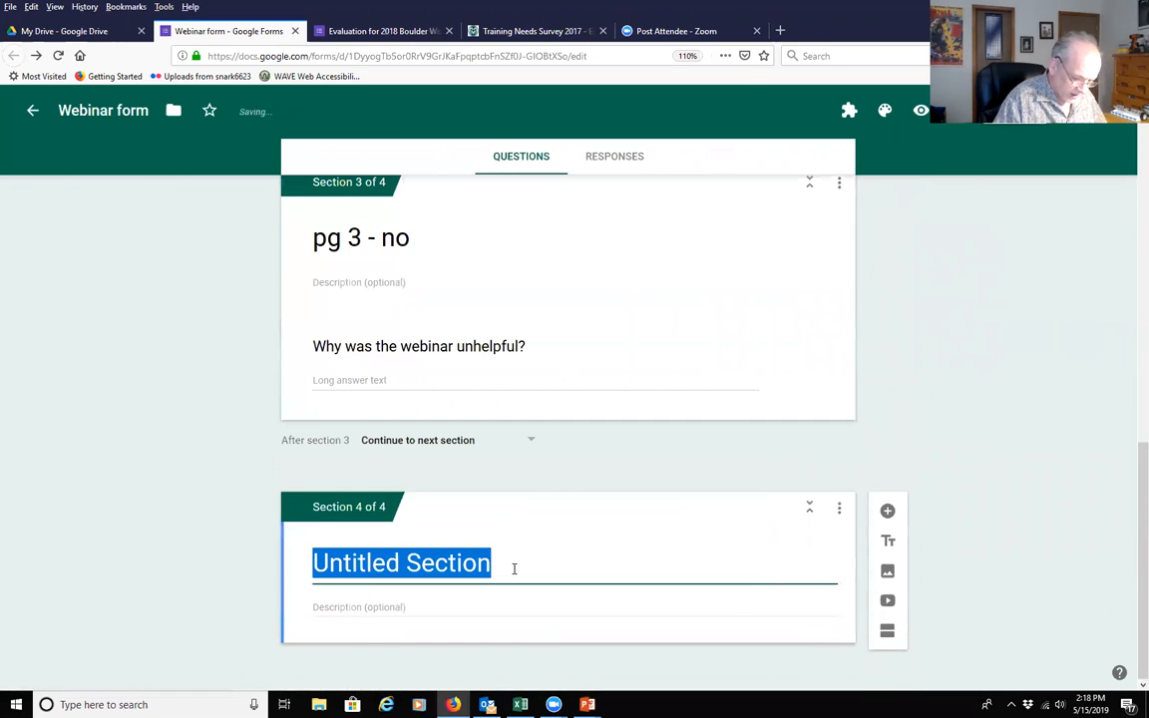
pyautogui.write('pg ')
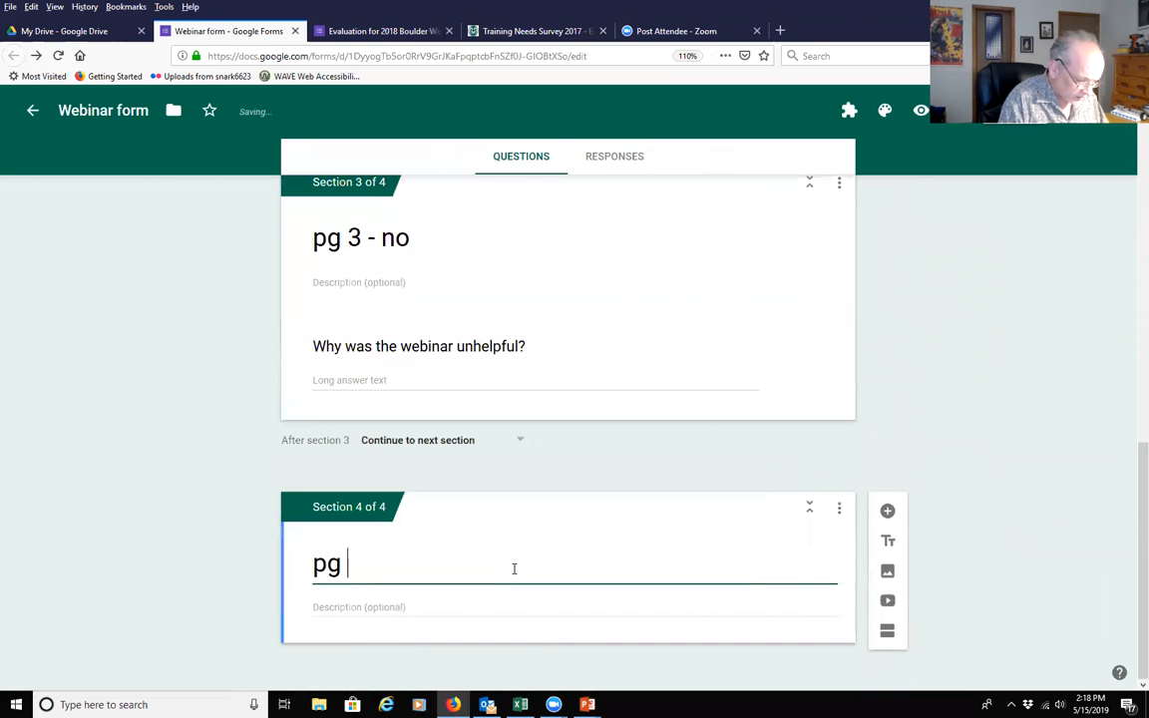
pyautogui.write('4 - all')
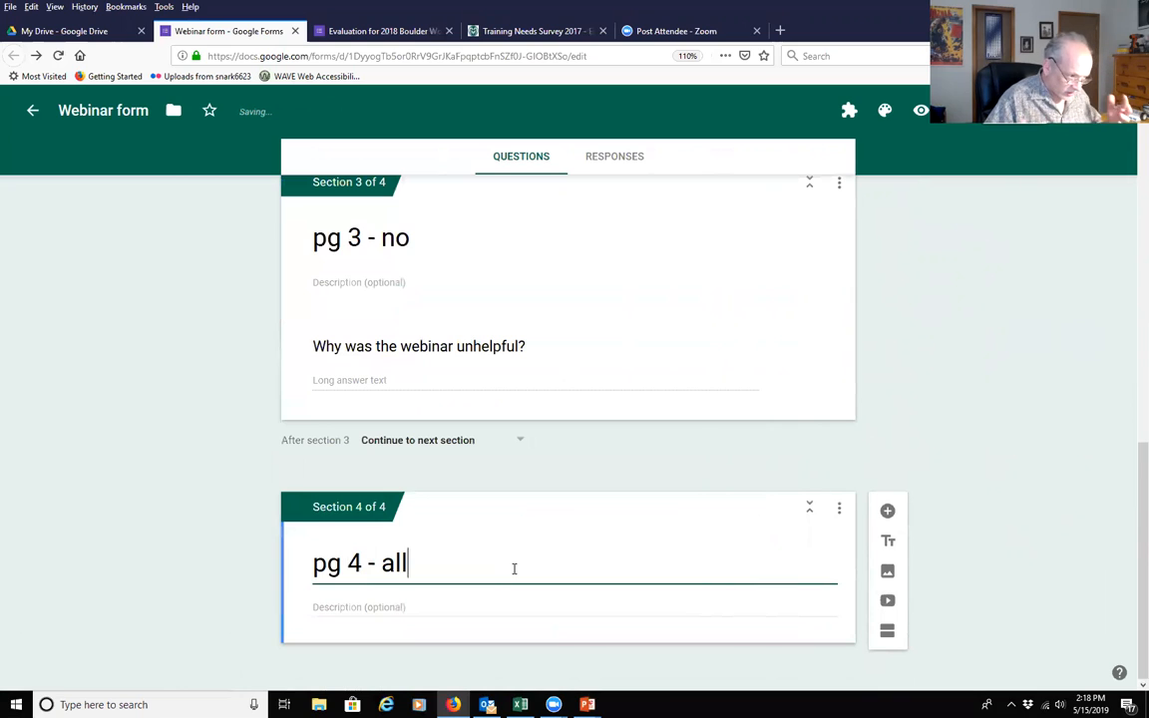
# Add the paragraph question "Are there any other suggestions or comments you'd like to make?" to the "pg 4 - all" section
pyautogui.click(887, 511)
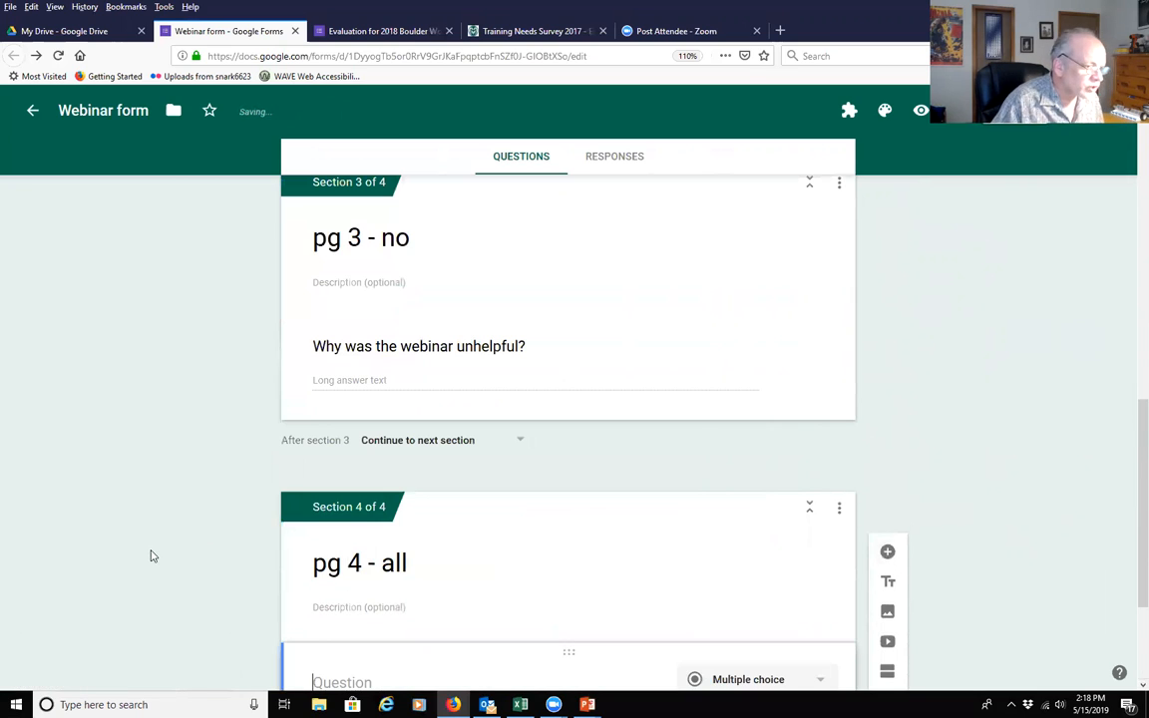
pyautogui.write('A')
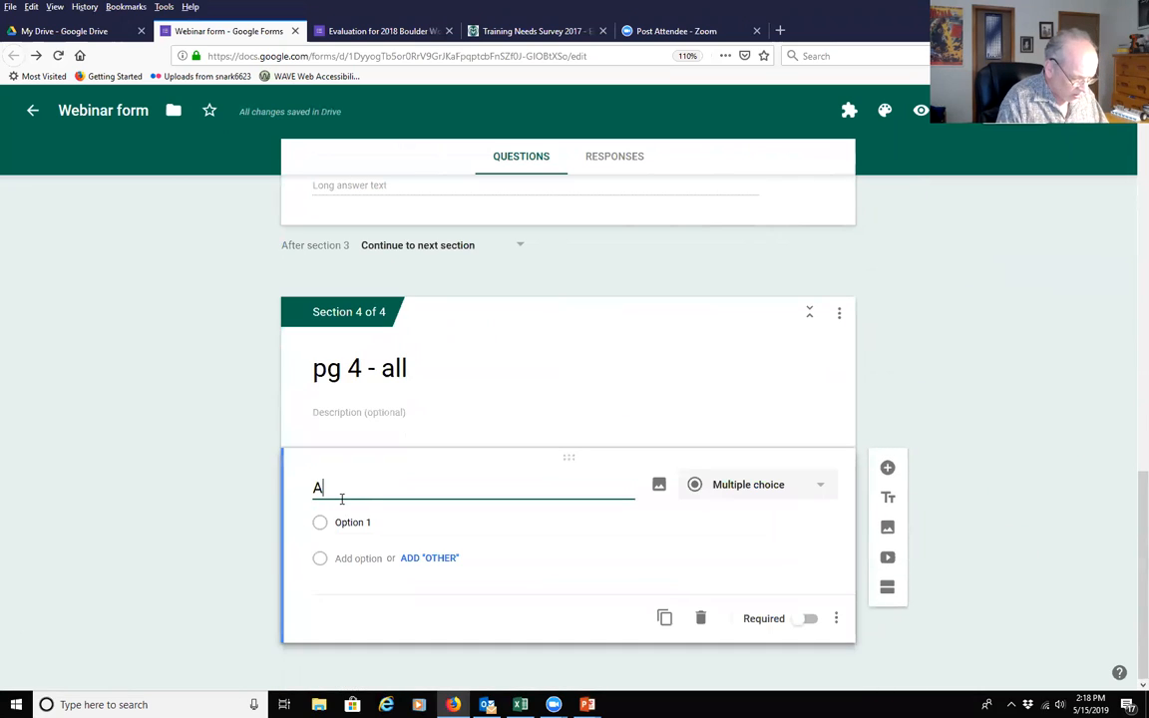
pyautogui.write('re there any other suggestio')
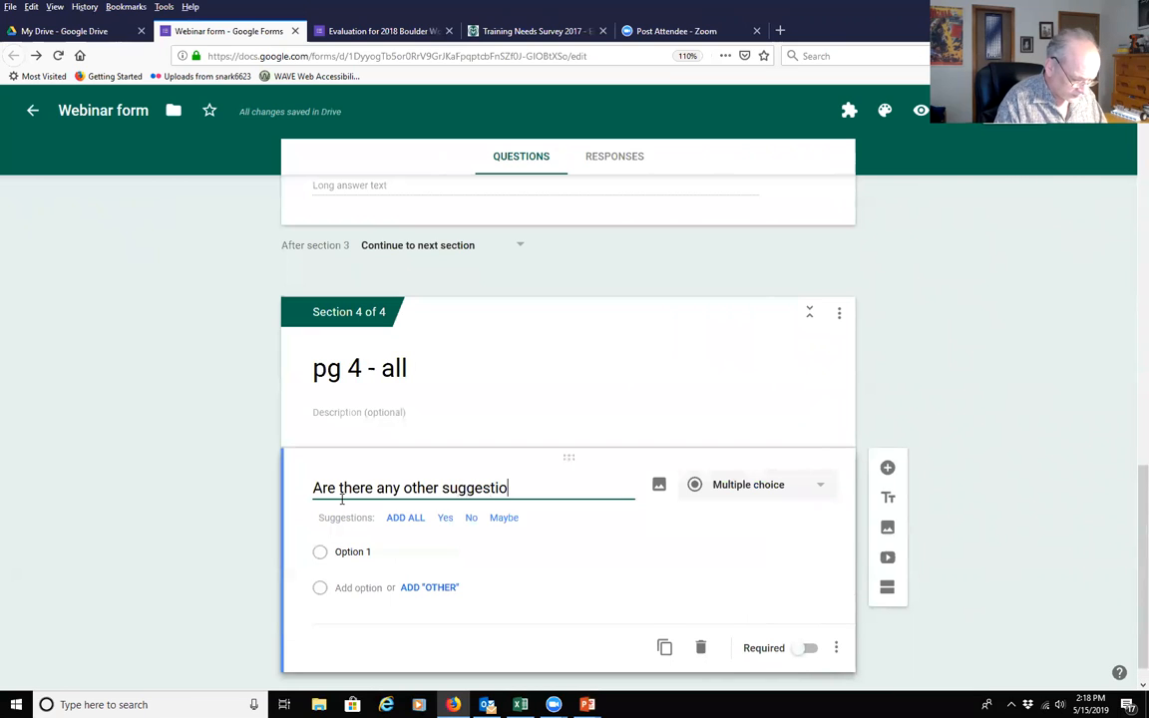
pyautogui.write("ns or comments you'd li")
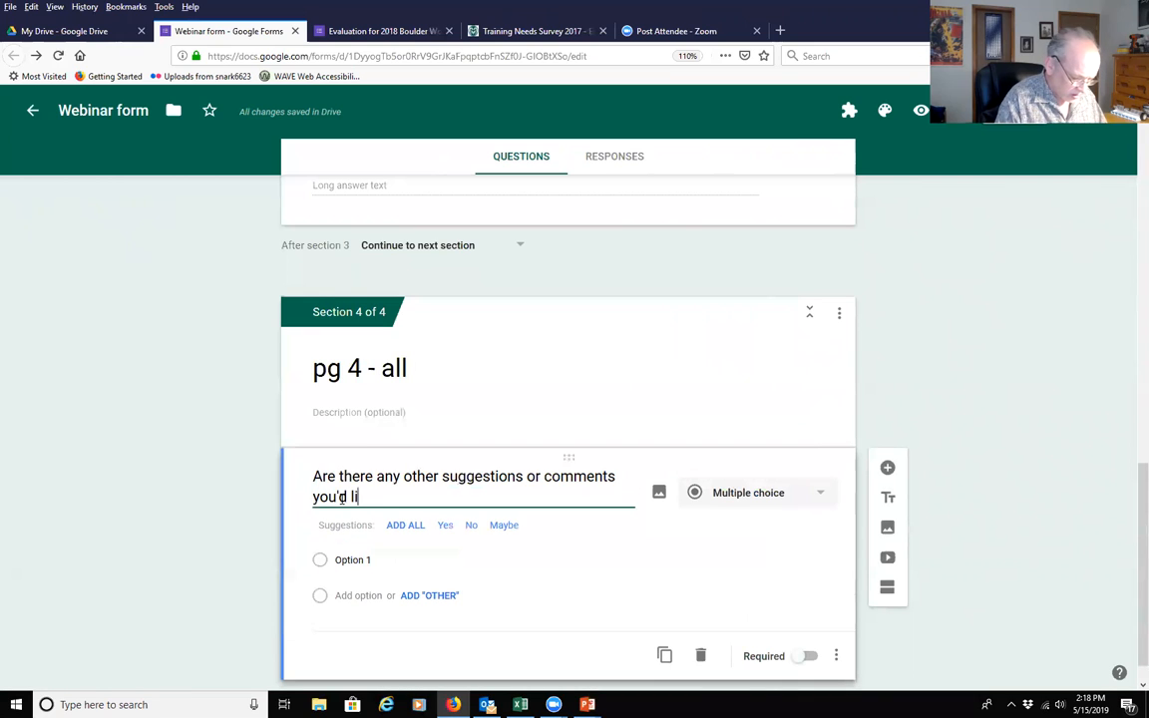
pyautogui.write('ke to make?')
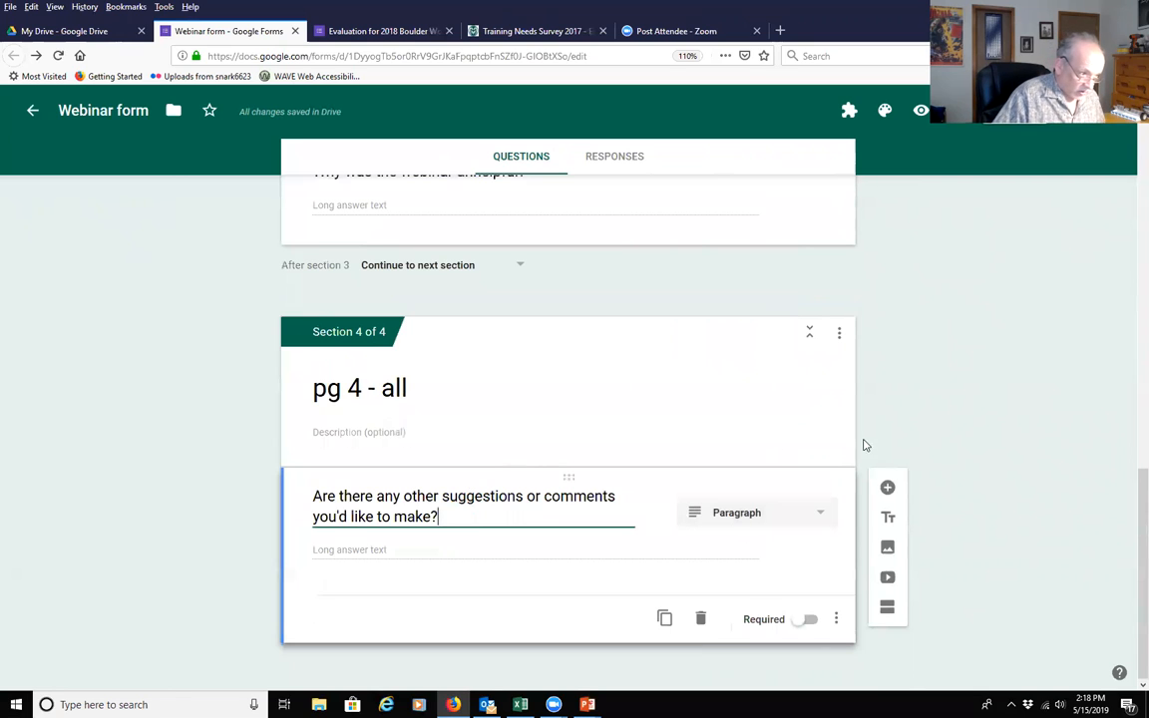
# Review the questions and the after-section routing of all four sections of the form
pyautogui.scroll(15, 128, 562)
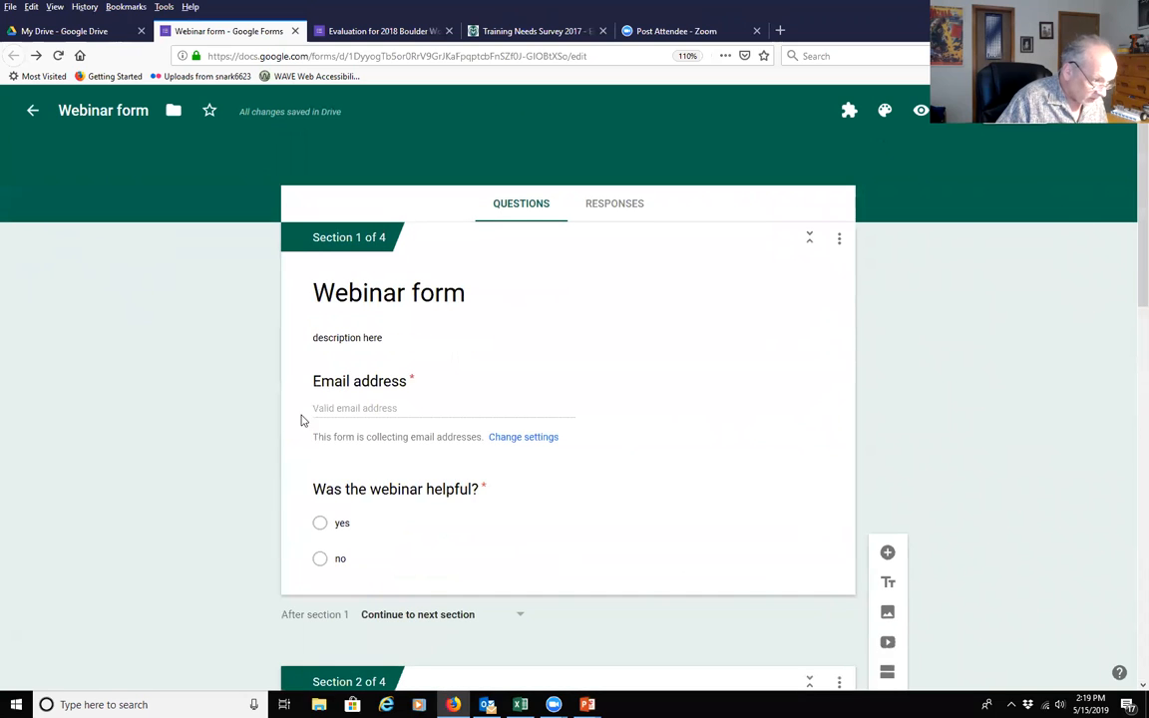
pyautogui.scroll(-5, 172, 522)
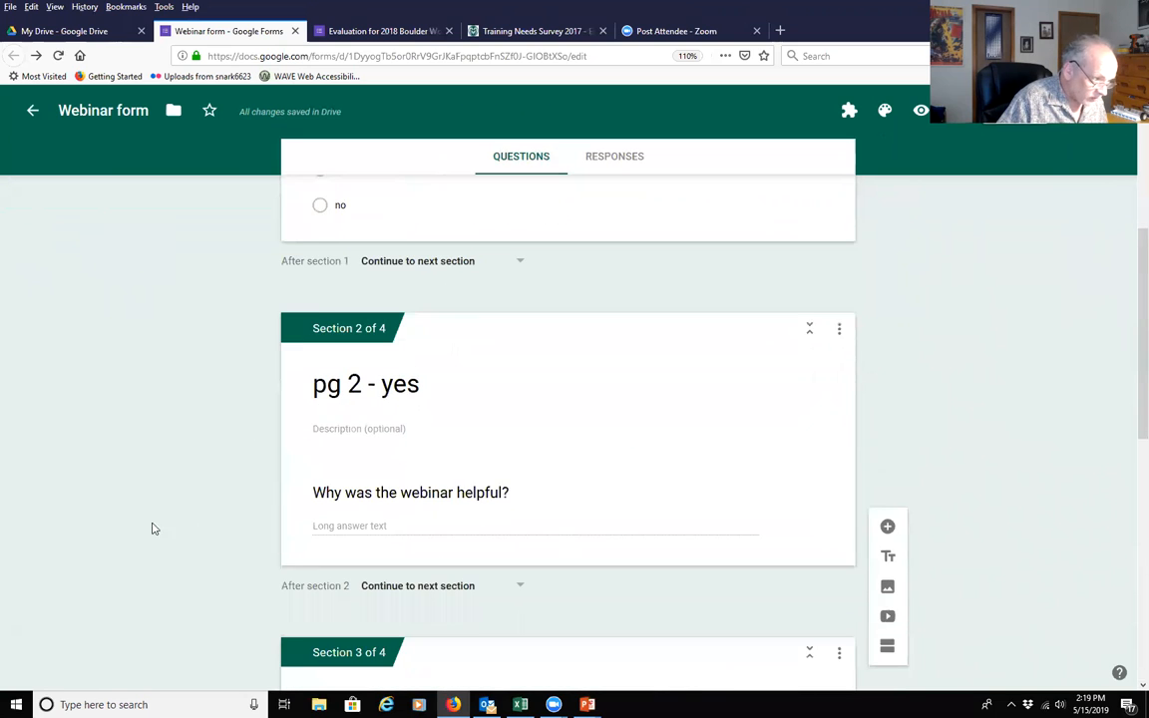
pyautogui.scroll(-1, 153, 529)
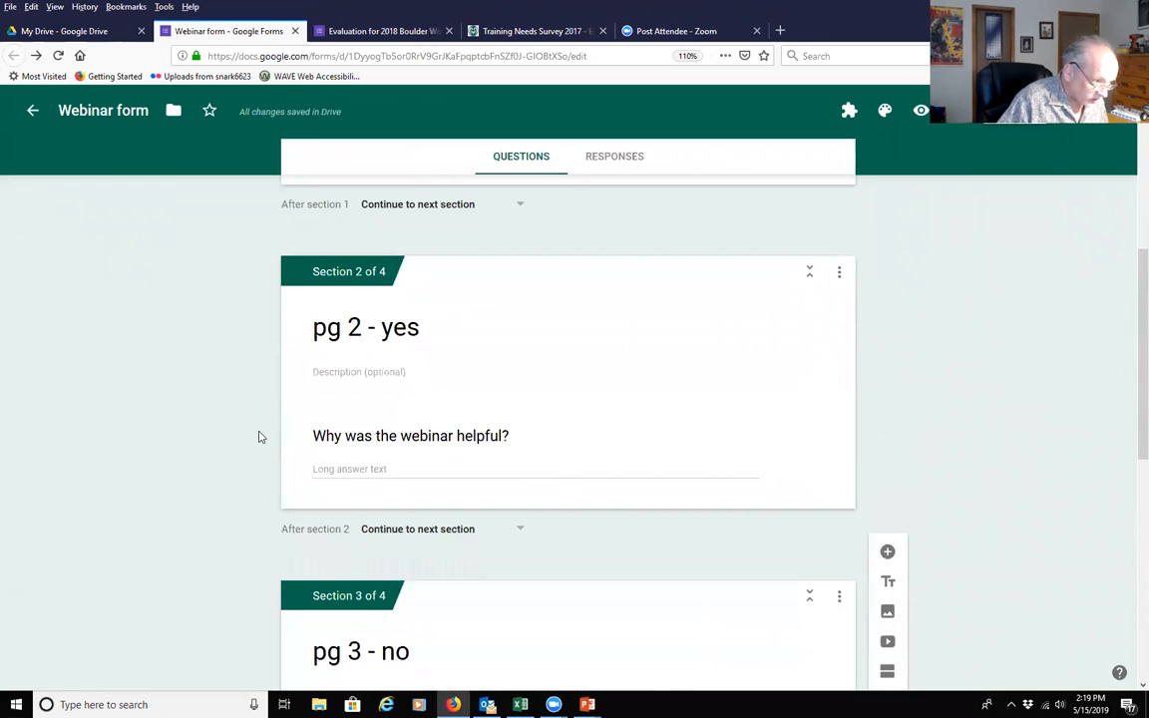
pyautogui.scroll(-5, 193, 551)
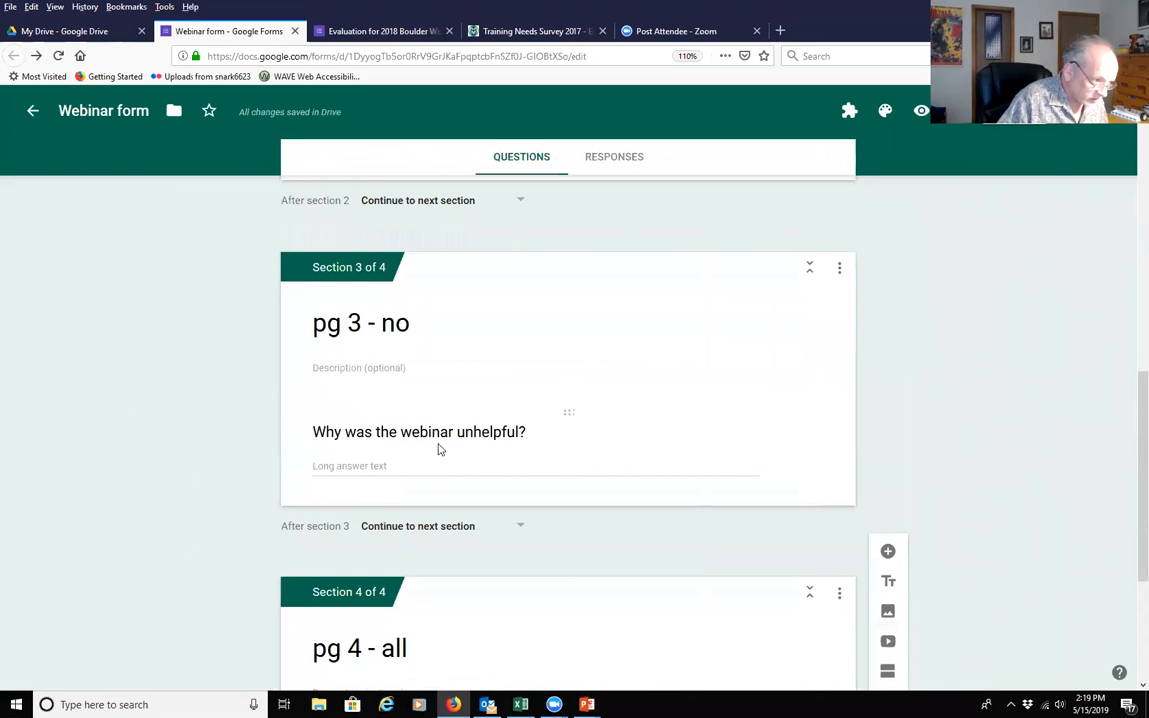
pyautogui.scroll(-4, 141, 405)
pyautogui.click(472, 511)
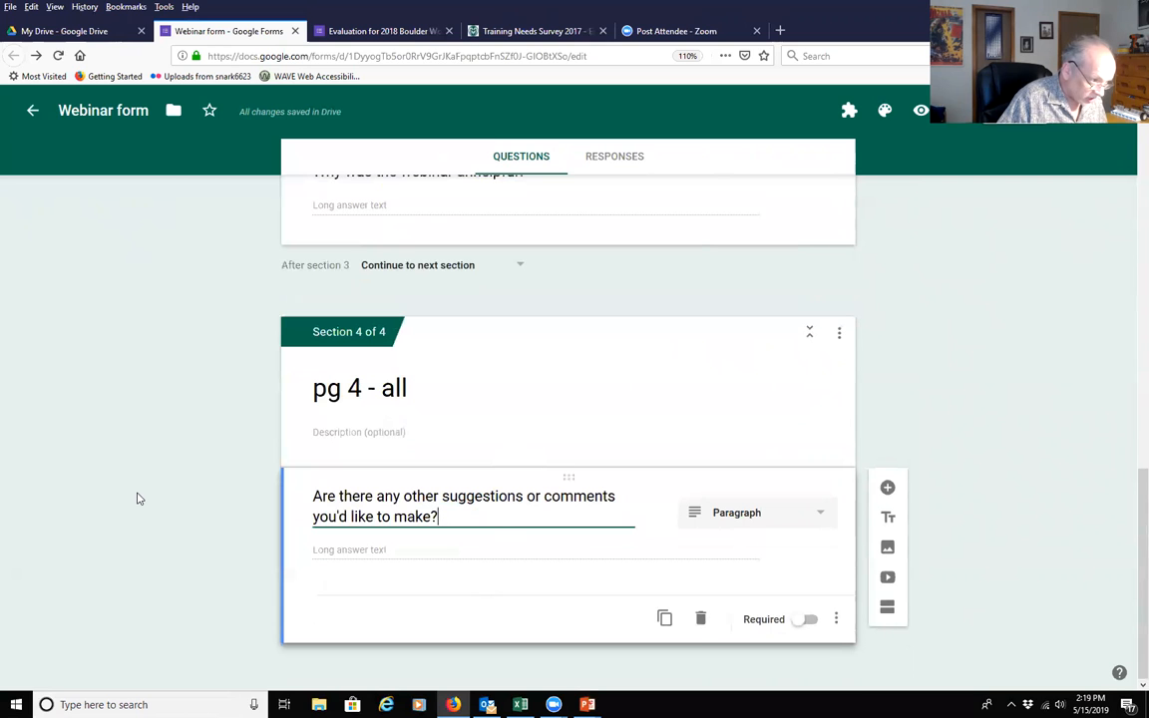
pyautogui.scroll(15, 146, 541)
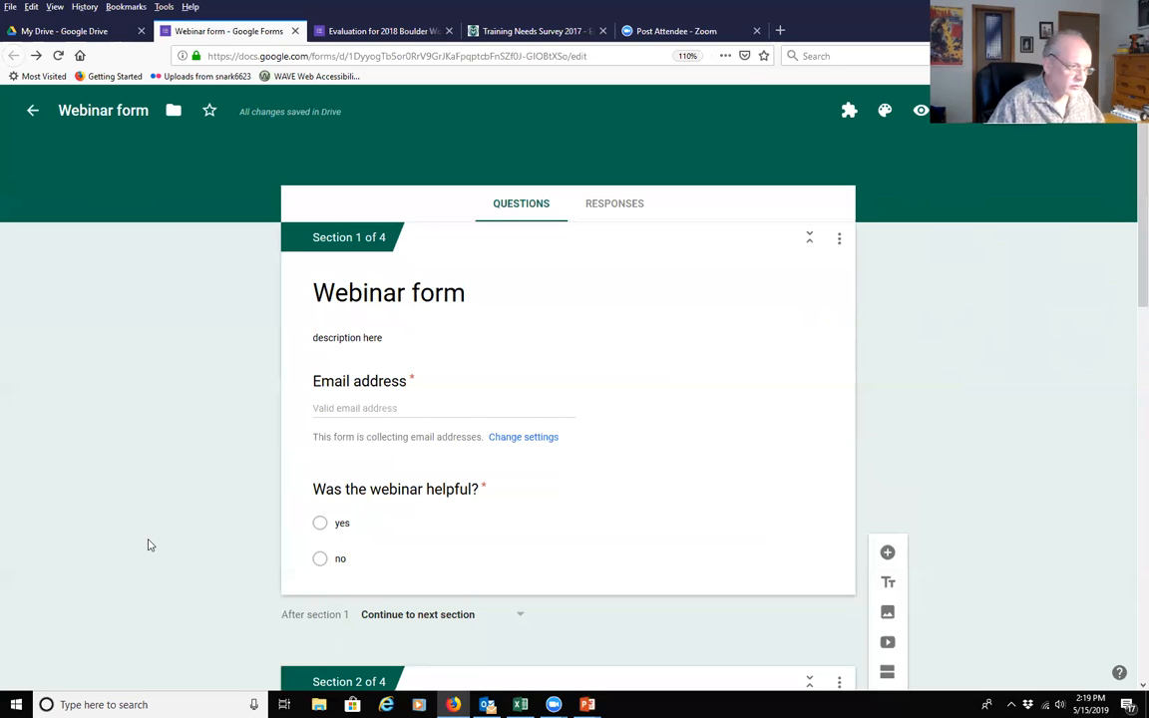
# Enable section branching based on the answer to "Was the webinar helpful?" and route "no" to section 3 (pg 3 - no)
pyautogui.scroll(-3, 177, 522)
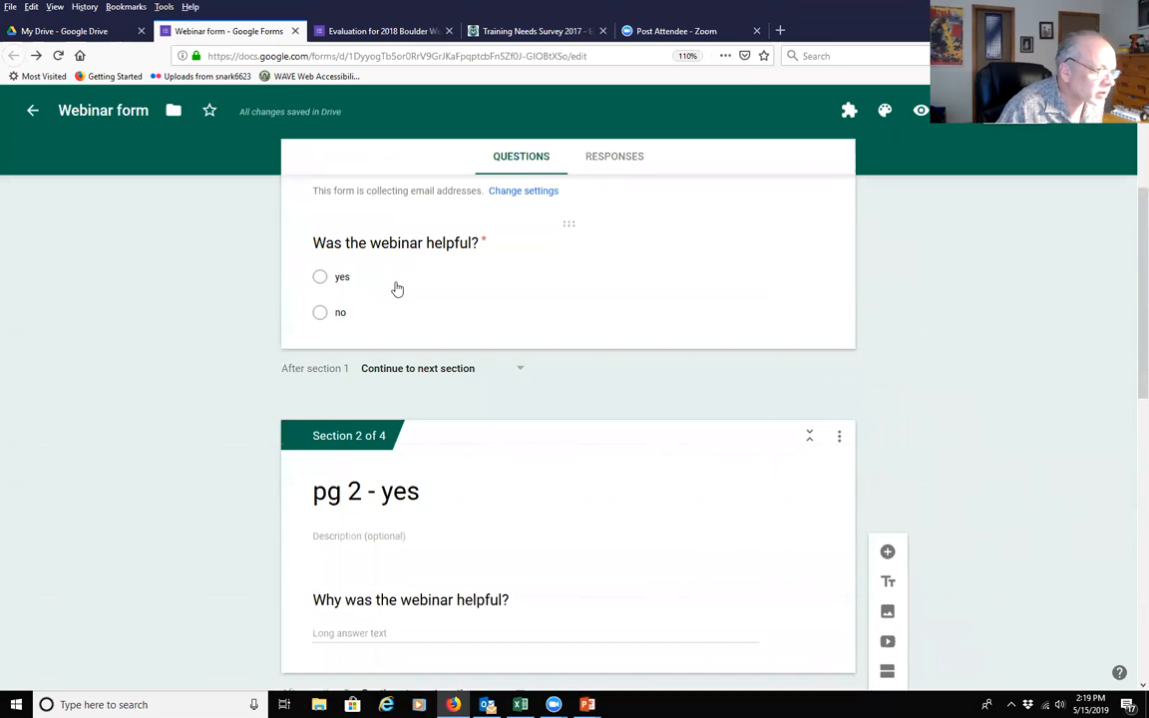
pyautogui.click(397, 289)
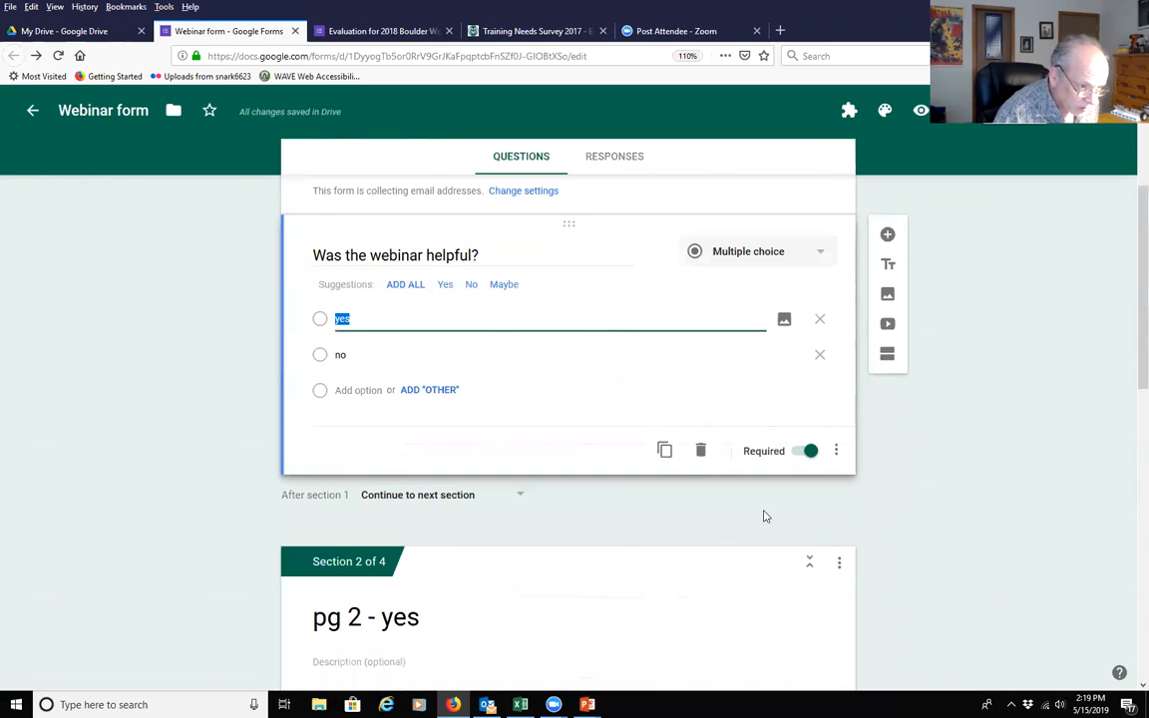
pyautogui.click(837, 454)
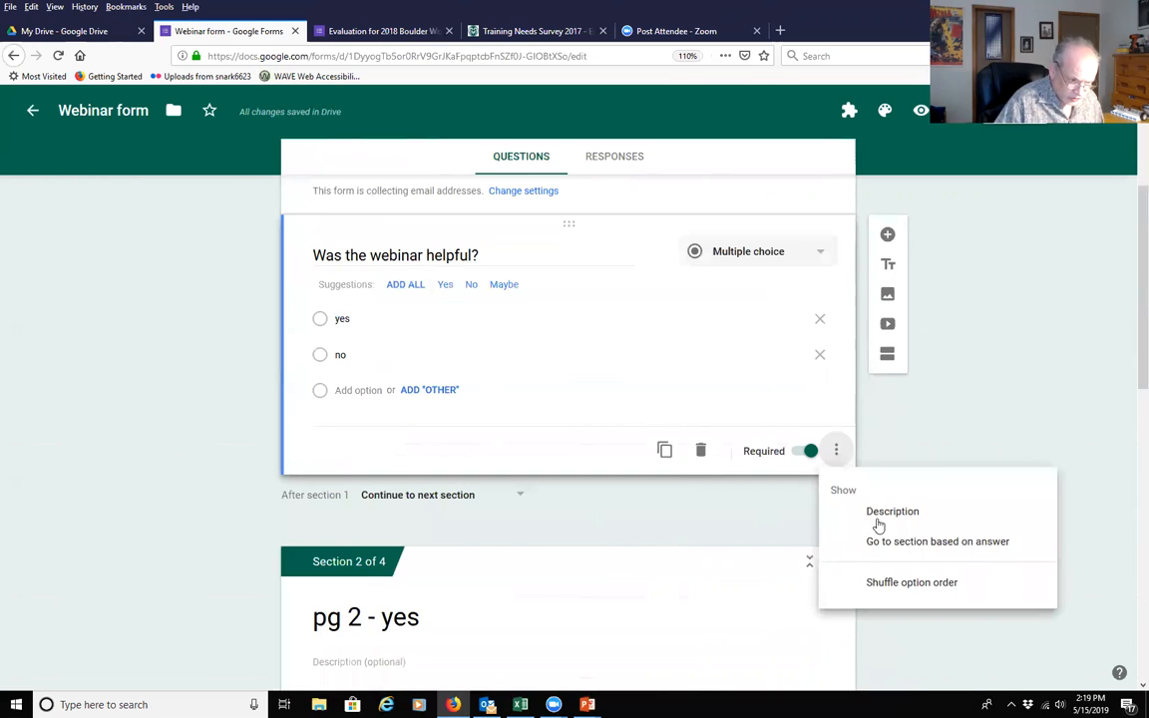
pyautogui.click(905, 543)
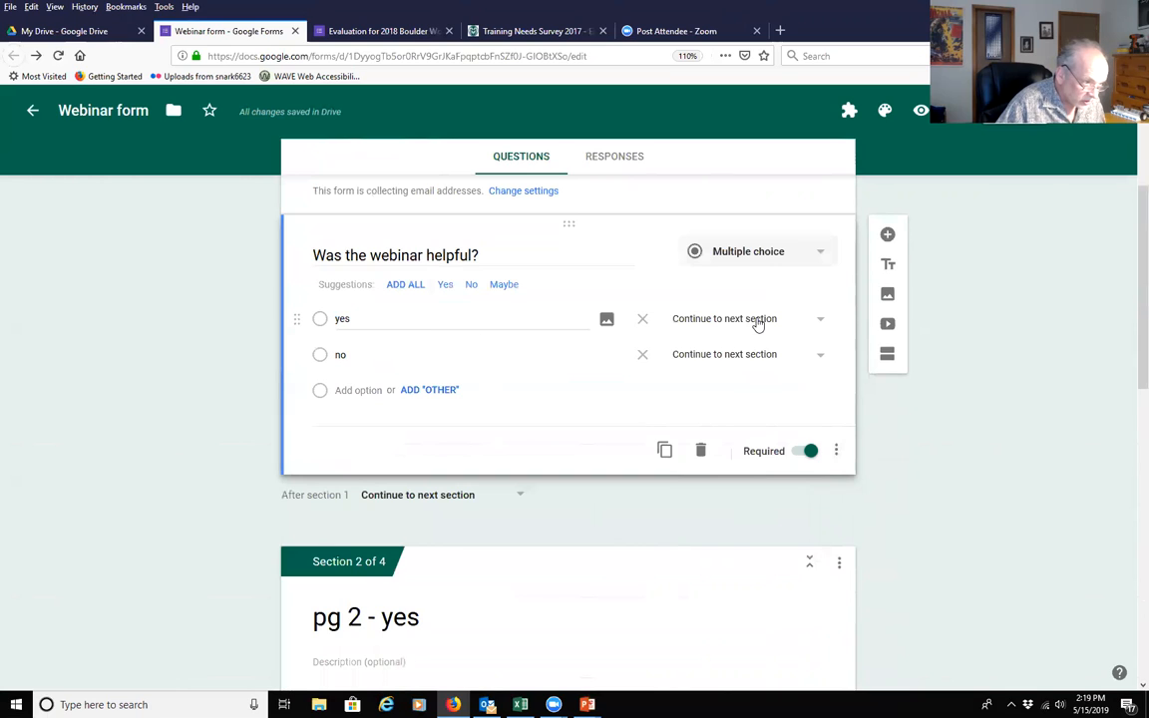
pyautogui.click(823, 365)
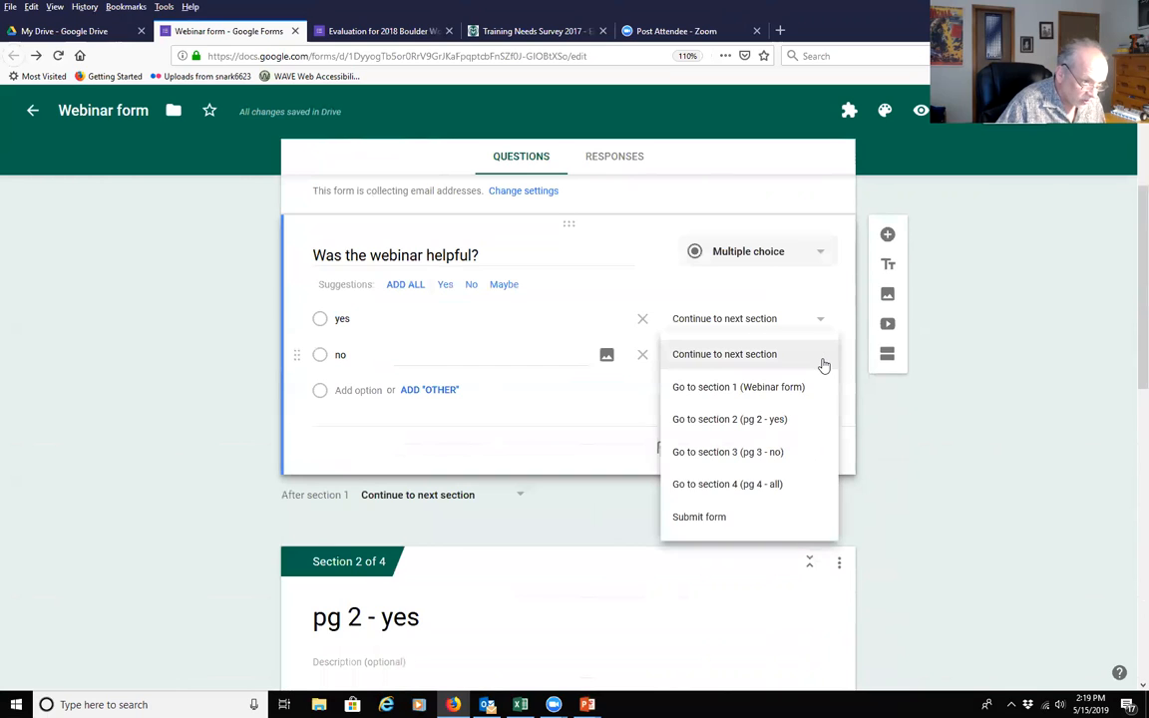
pyautogui.click(715, 451)
pyautogui.scroll(-3, 947, 496)
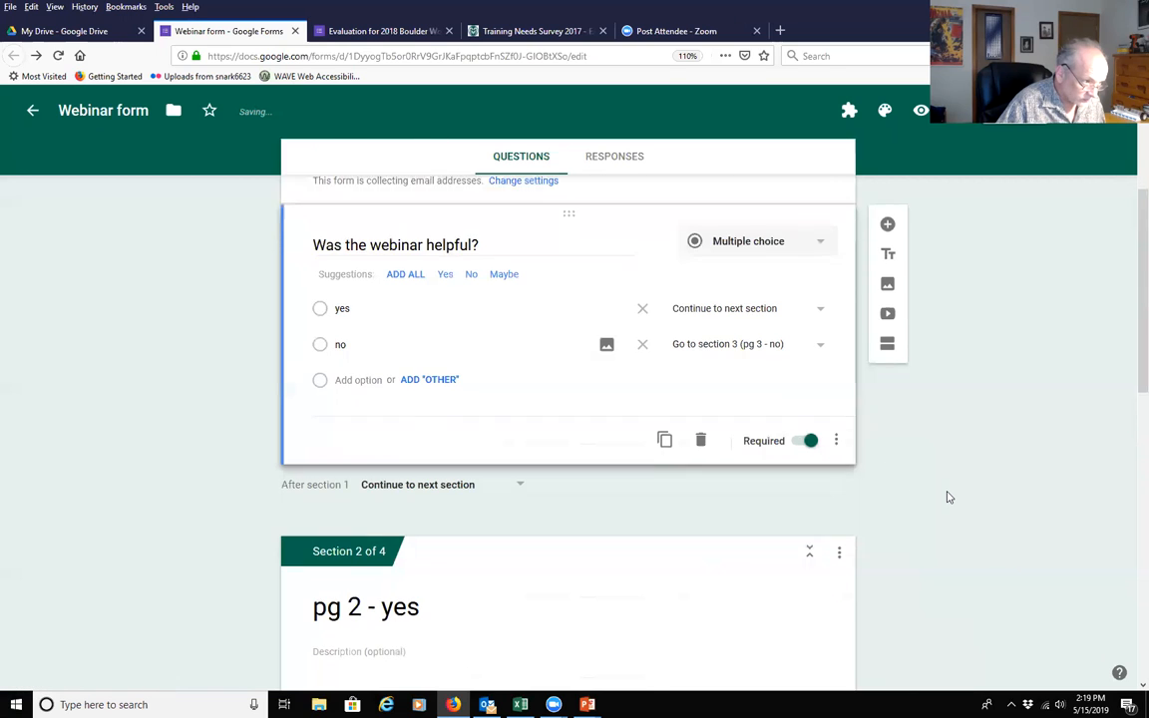
pyautogui.scroll(3, 947, 495)
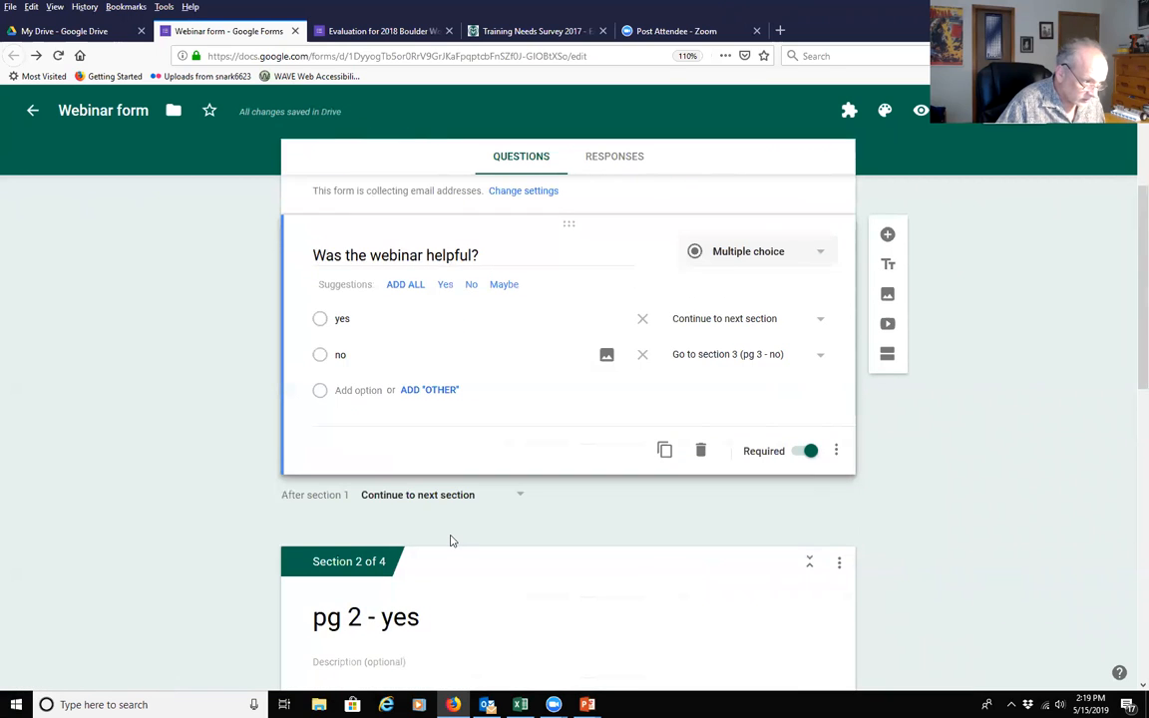
# Set the routing after section 2 to go to section 4 (pg 4 - all) and check the routing after section 3
pyautogui.scroll(-2, 450, 541)
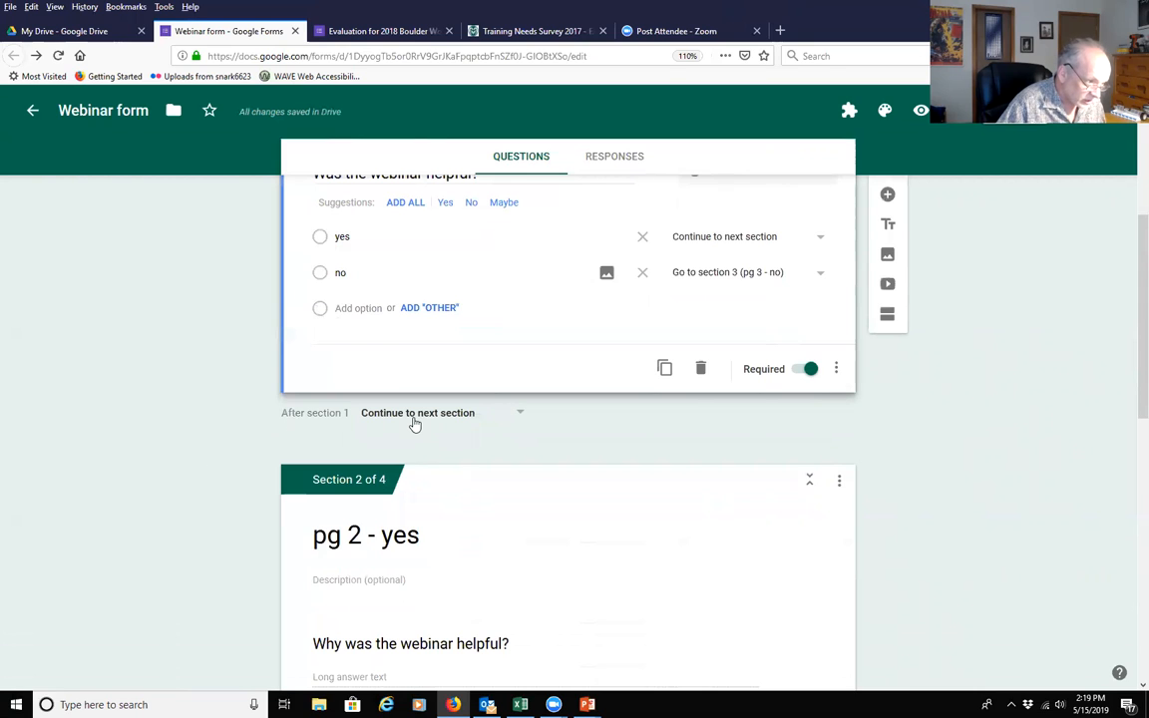
pyautogui.scroll(-3, 246, 480)
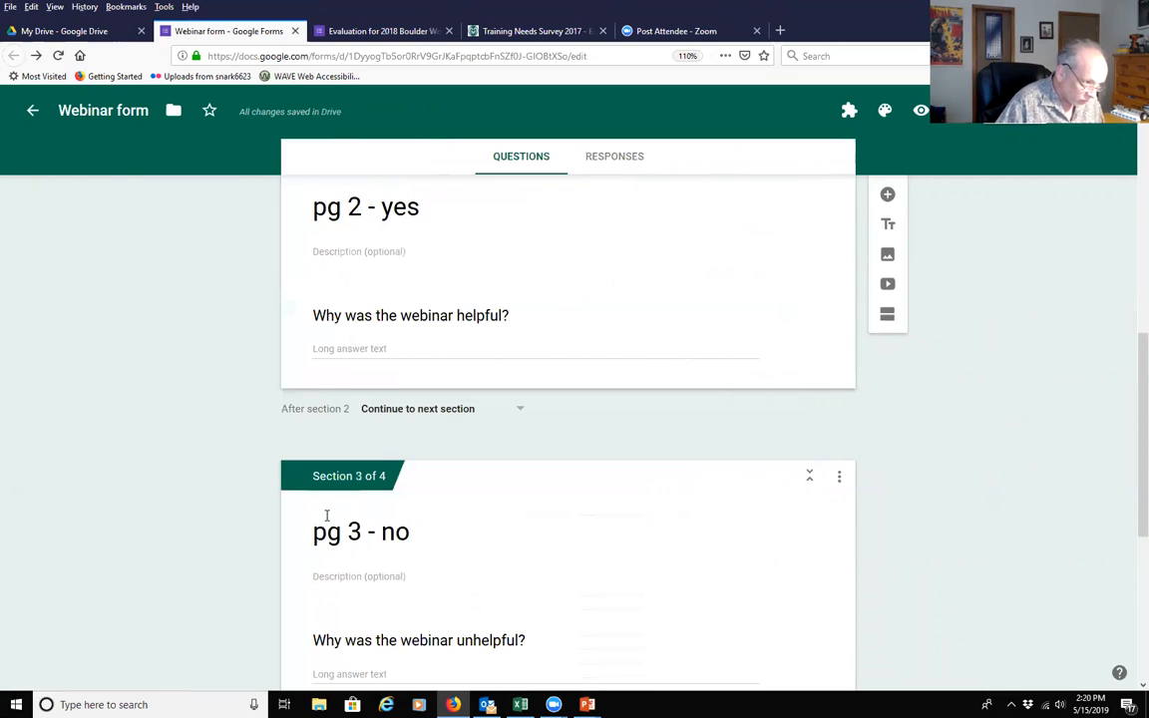
pyautogui.click(521, 412)
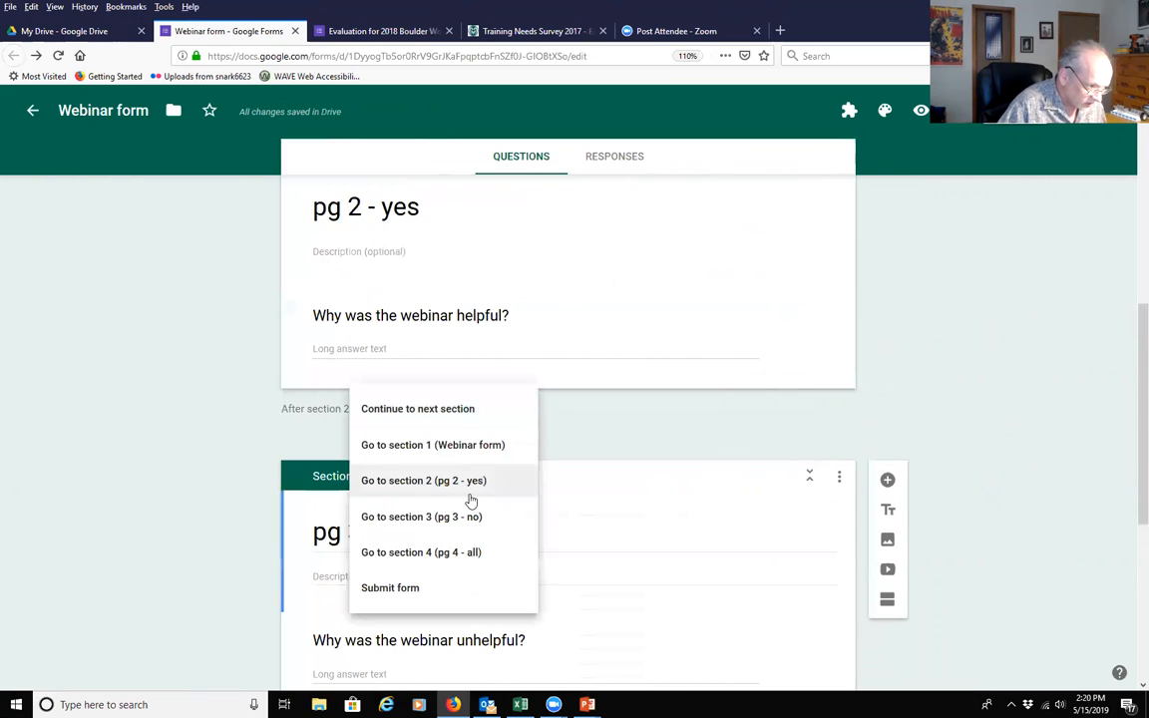
pyautogui.click(460, 556)
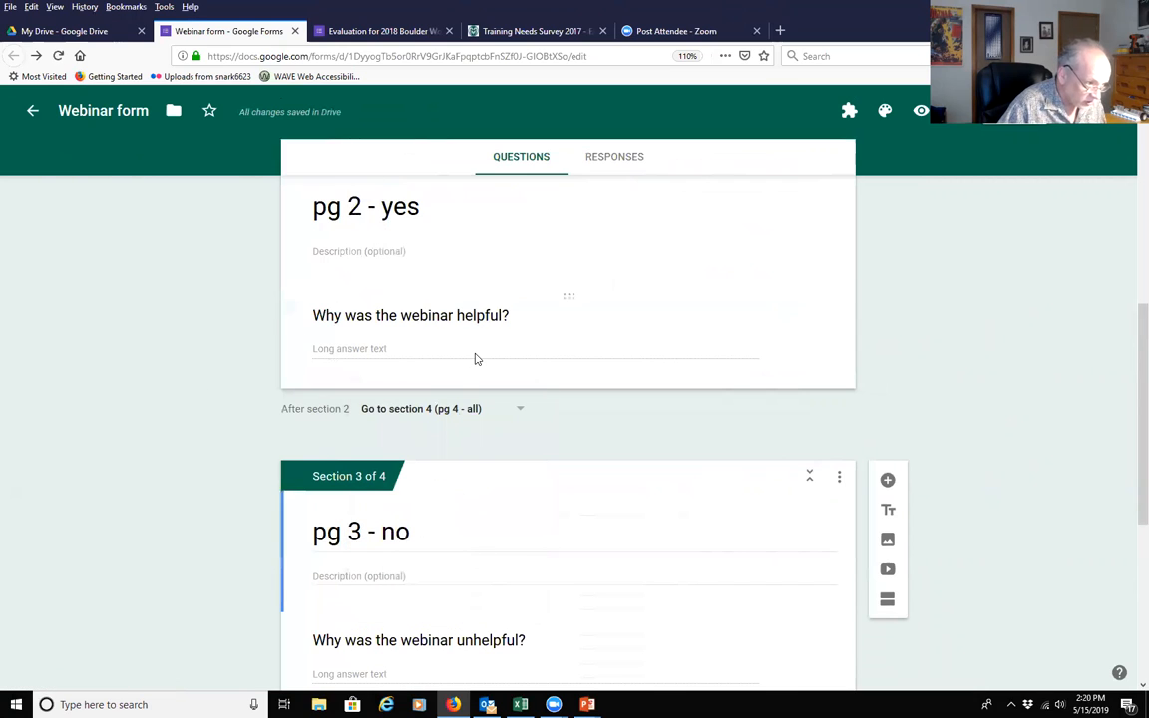
pyautogui.scroll(-3, 199, 479)
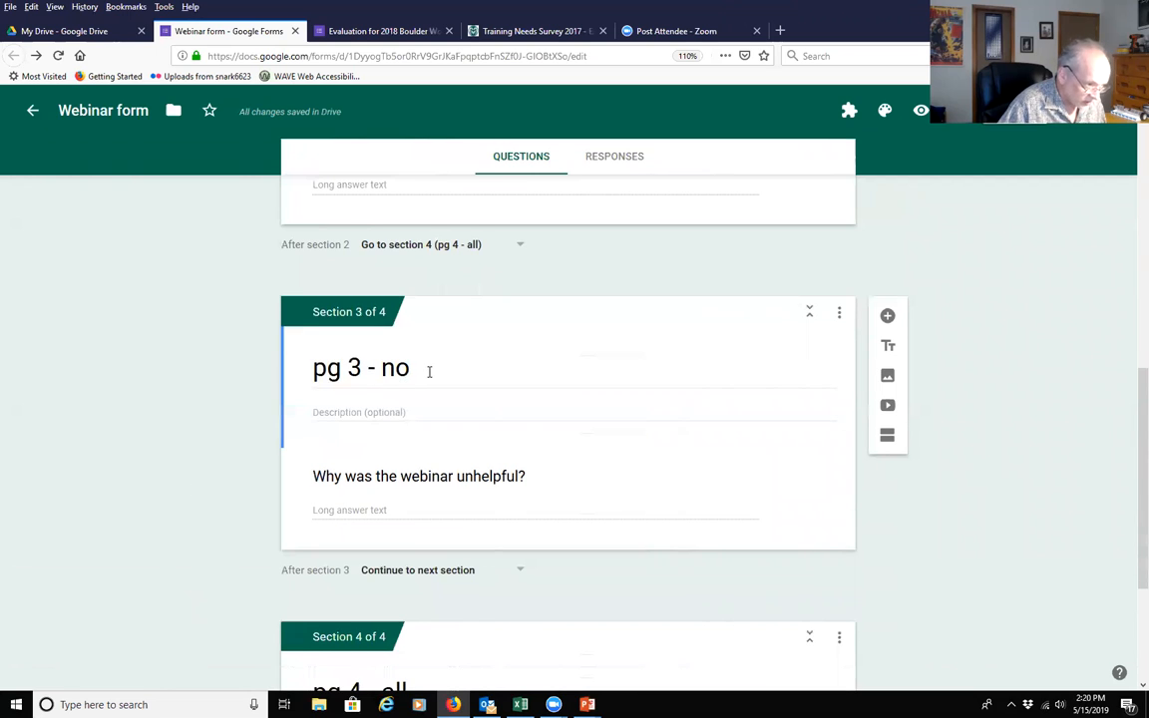
pyautogui.scroll(-2, 428, 372)
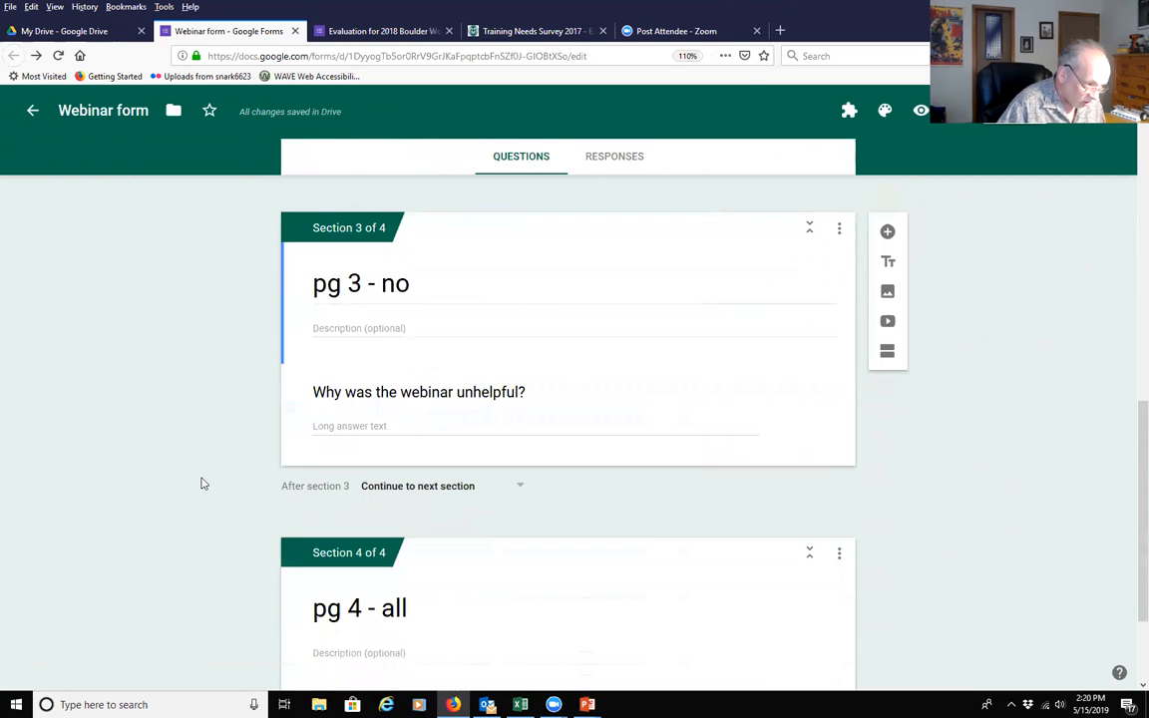
pyautogui.scroll(-3, 200, 484)
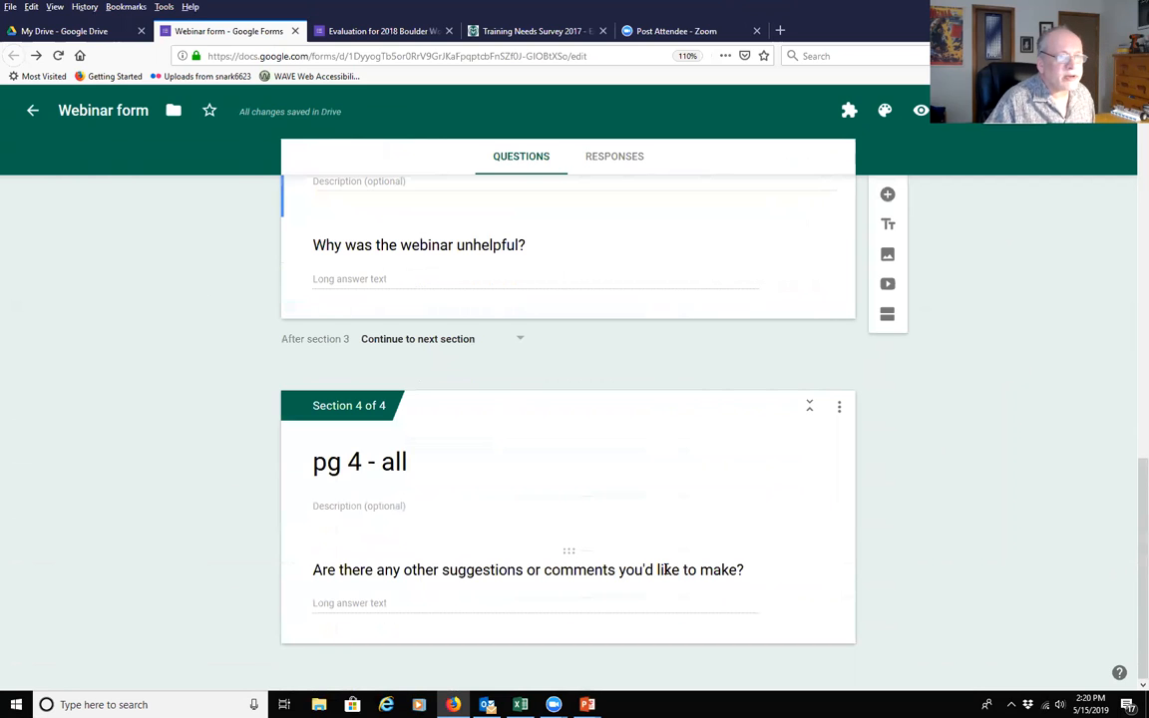
# Preview the form, fill in the respondent's email address, answer "yes" to the helpfulness question and continue to the following page
pyautogui.click(921, 112)
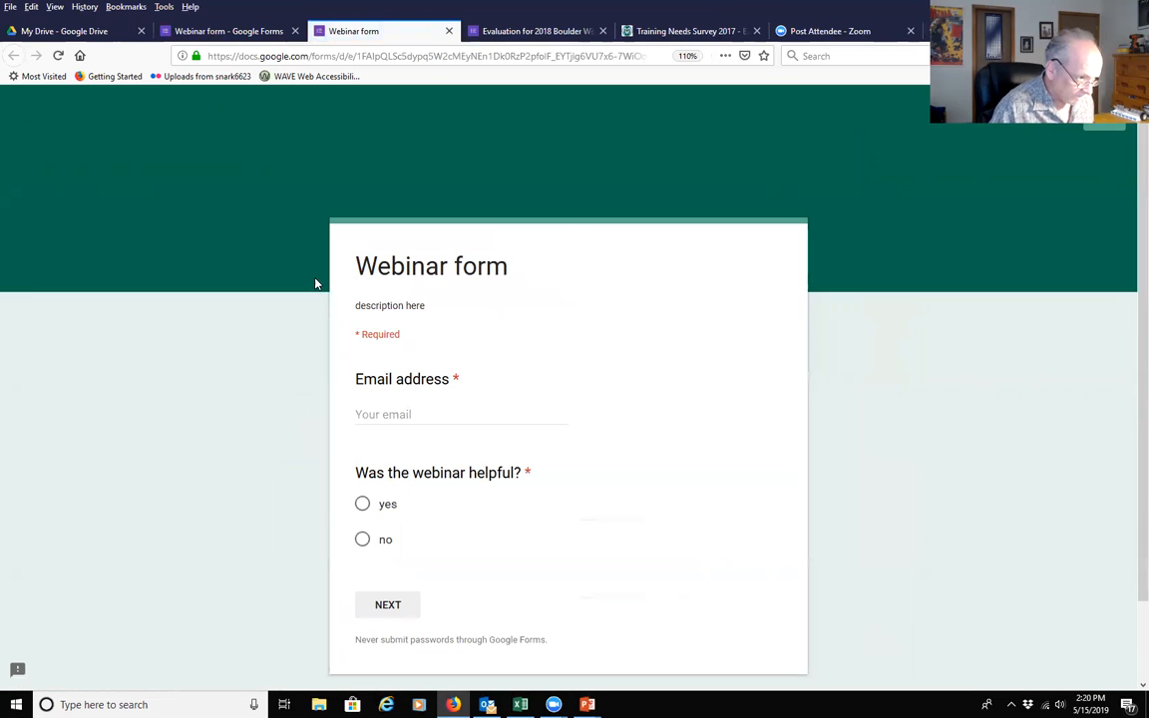
pyautogui.click(395, 411)
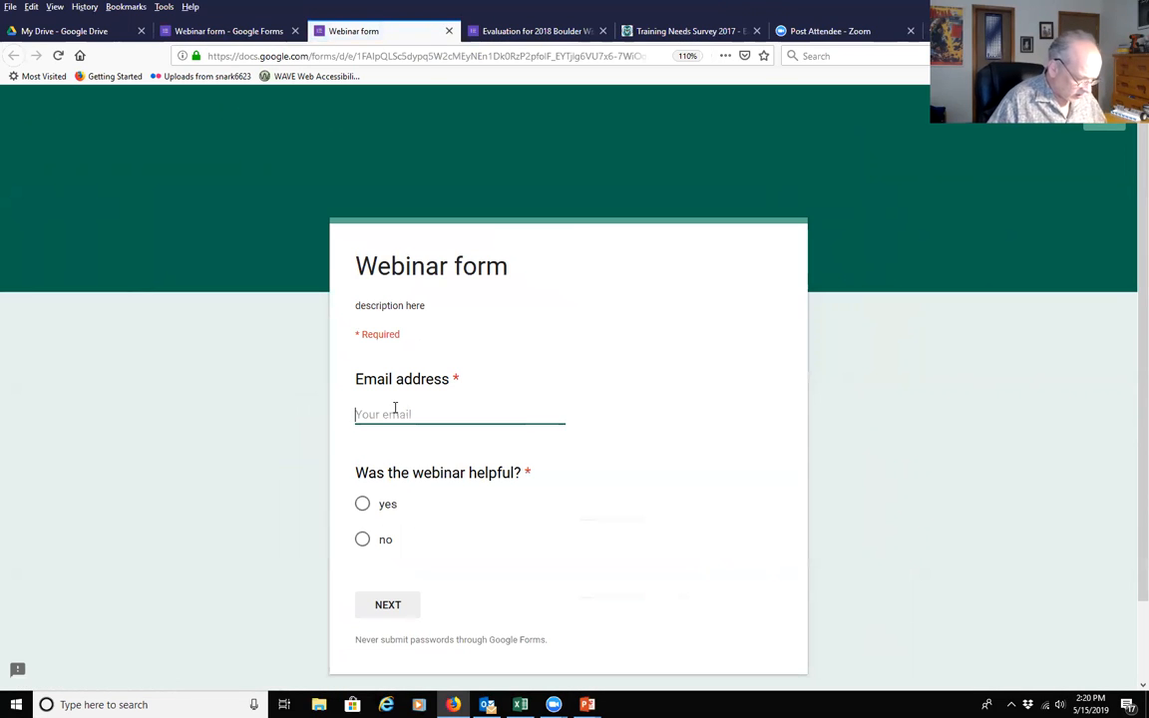
pyautogui.write('s')
pyautogui.click(389, 431)
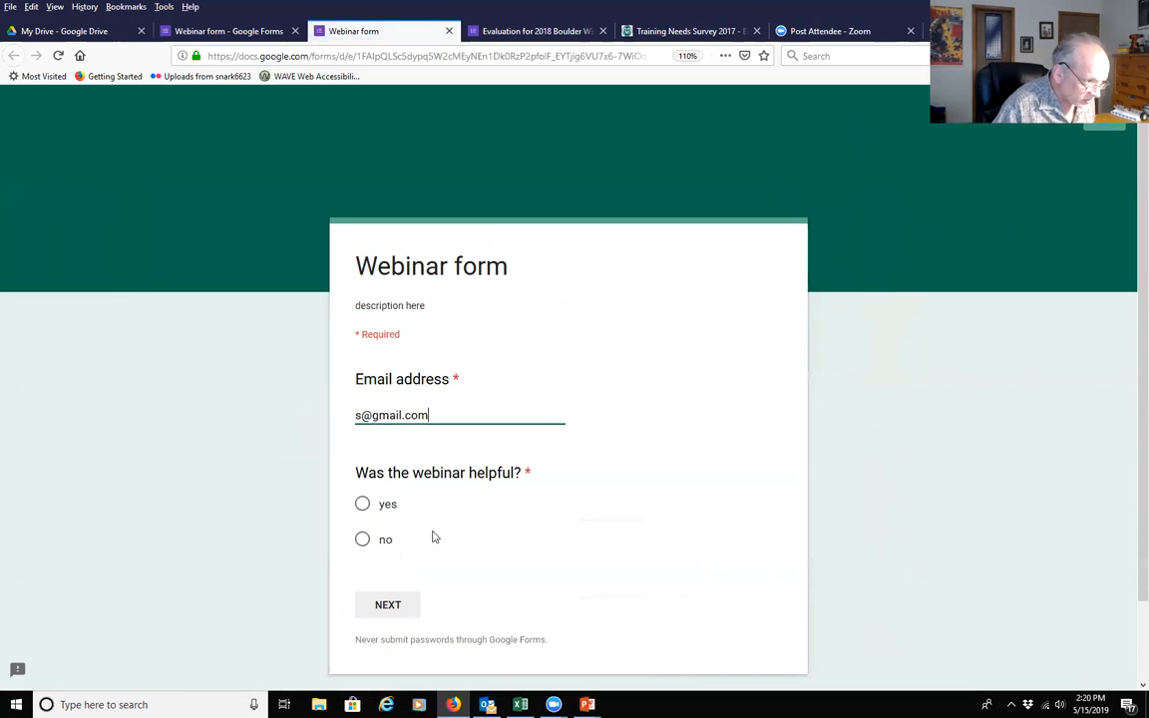
pyautogui.click(362, 504)
pyautogui.scroll(-2, 429, 544)
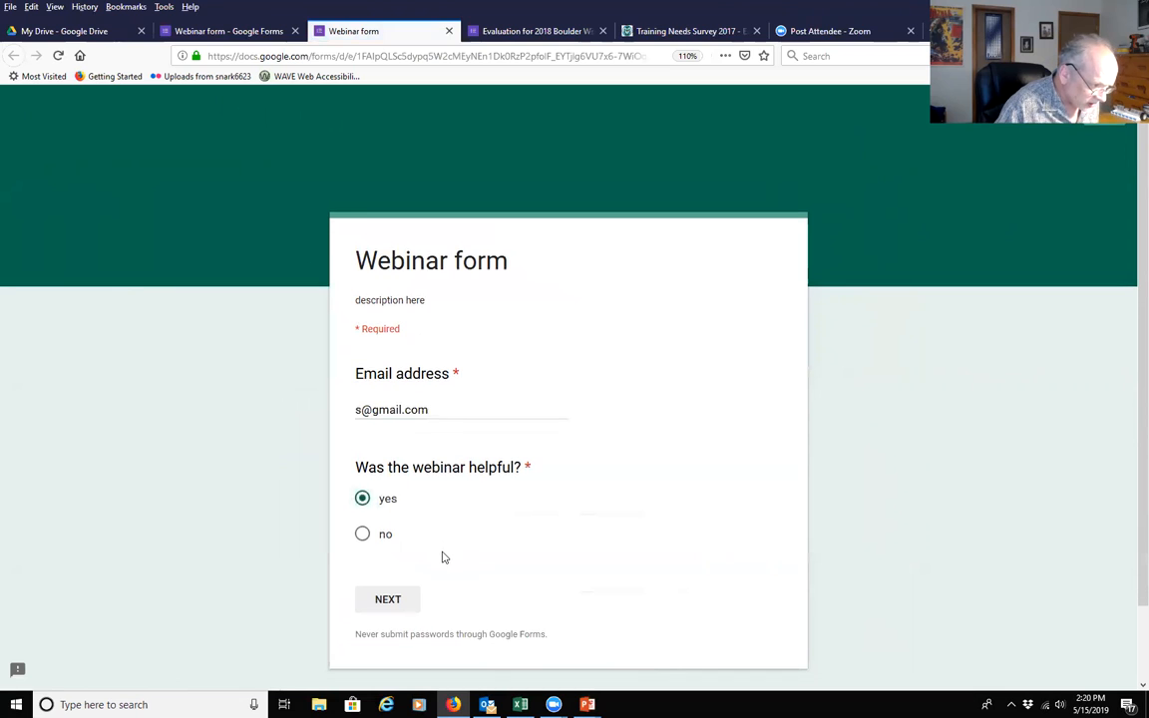
pyautogui.click(398, 523)
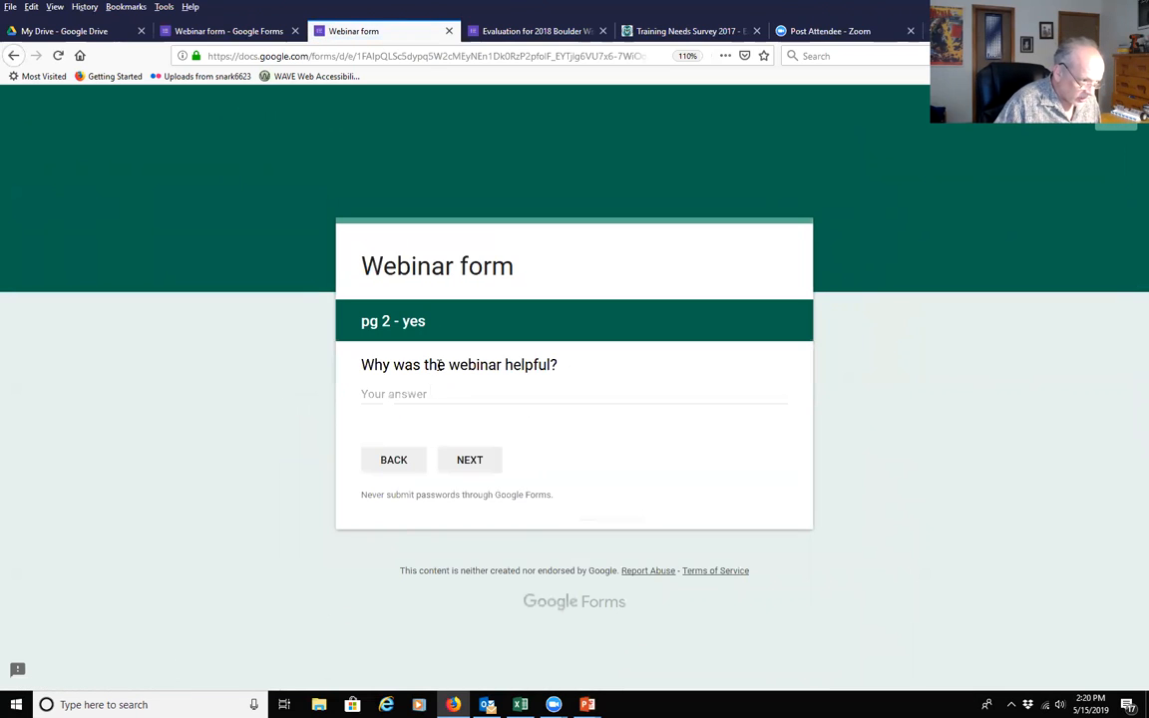
# Answer "Why was the webinar helpful?" with "fegerh", continue to the final page and submit the response without further comments
pyautogui.click(425, 396)
pyautogui.write('fegerh')
pyautogui.click(466, 460)
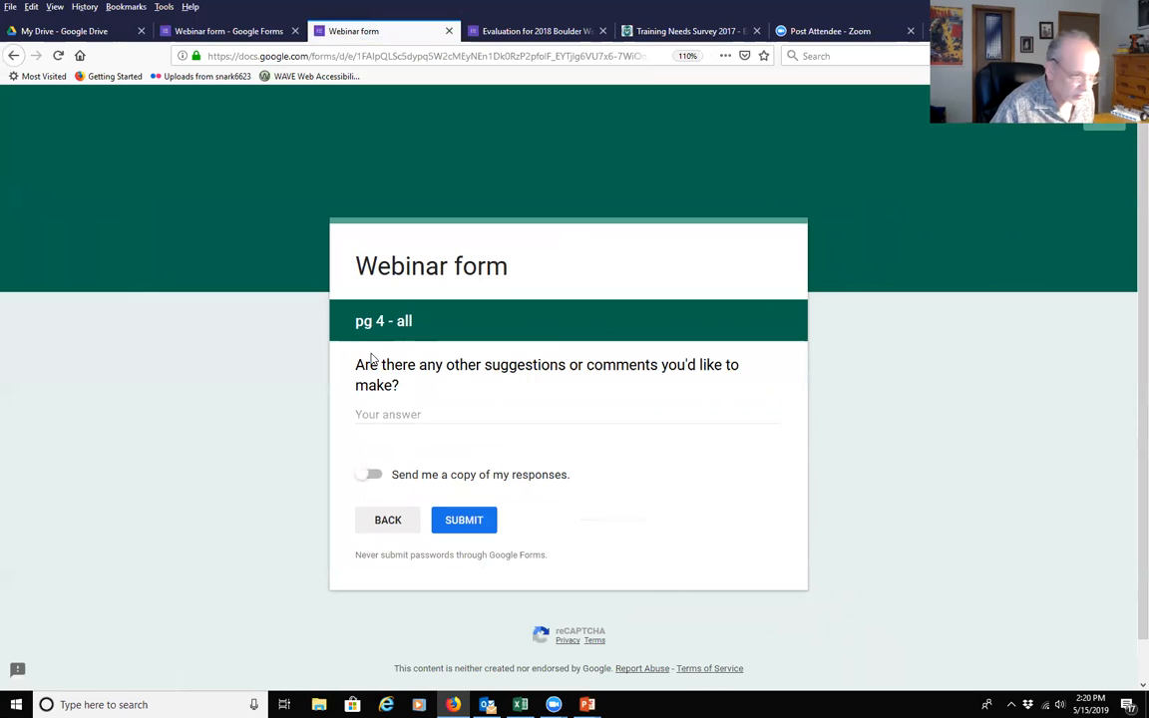
pyautogui.click(464, 522)
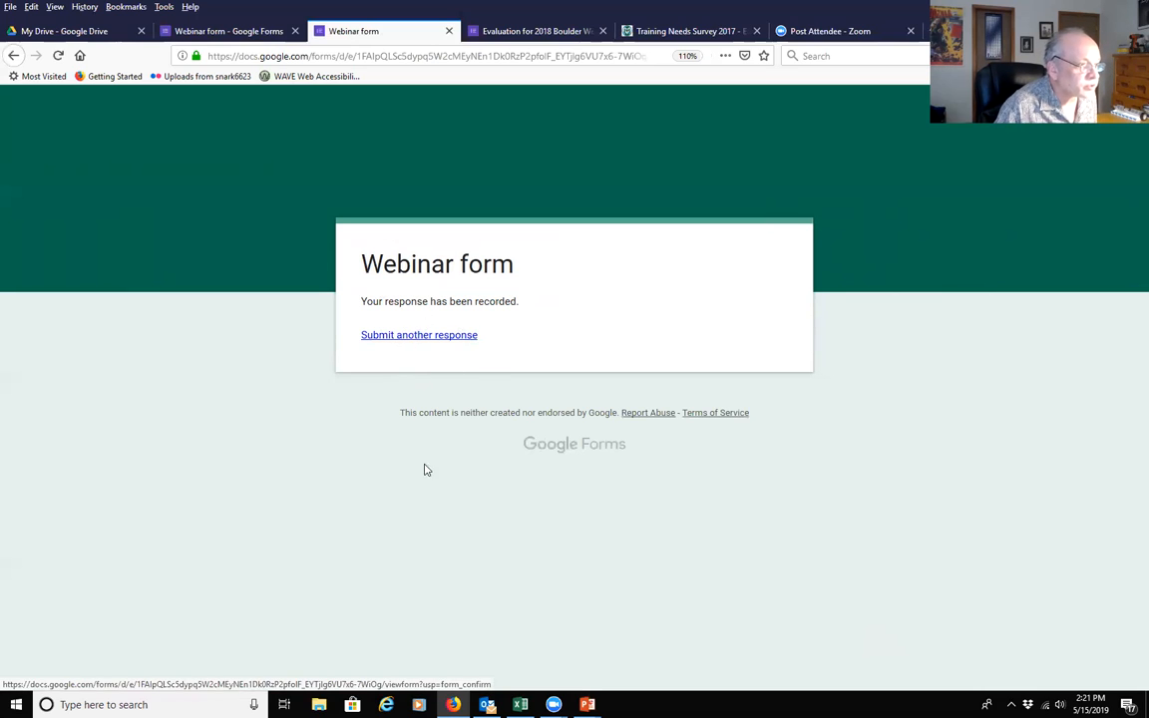
# Start another response, fill in the respondent's email address, answer "no" to the helpfulness question and continue to the following page
pyautogui.click(437, 341)
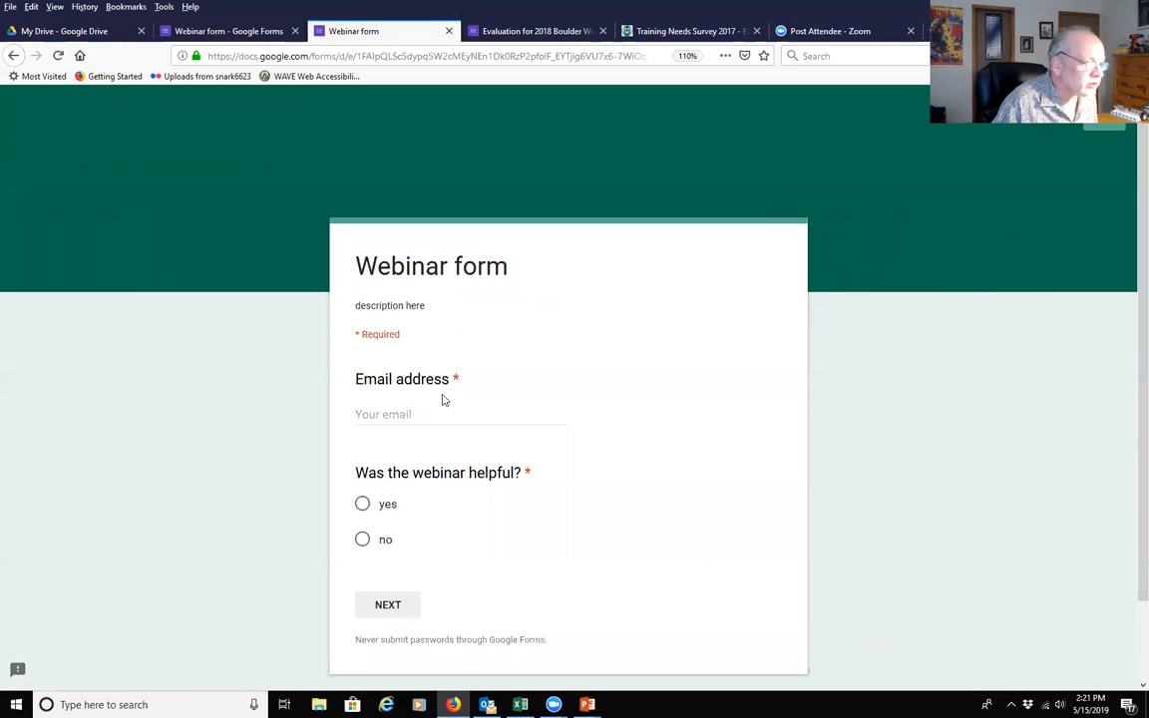
pyautogui.click(402, 414)
pyautogui.write('s')
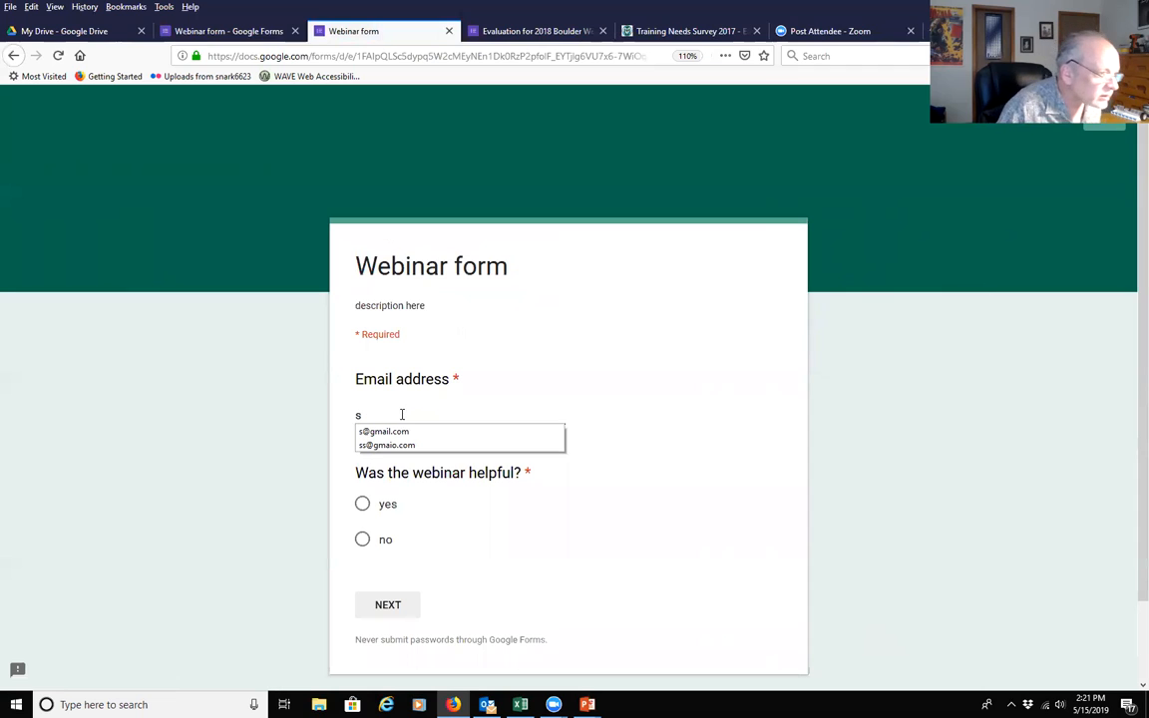
pyautogui.click(400, 430)
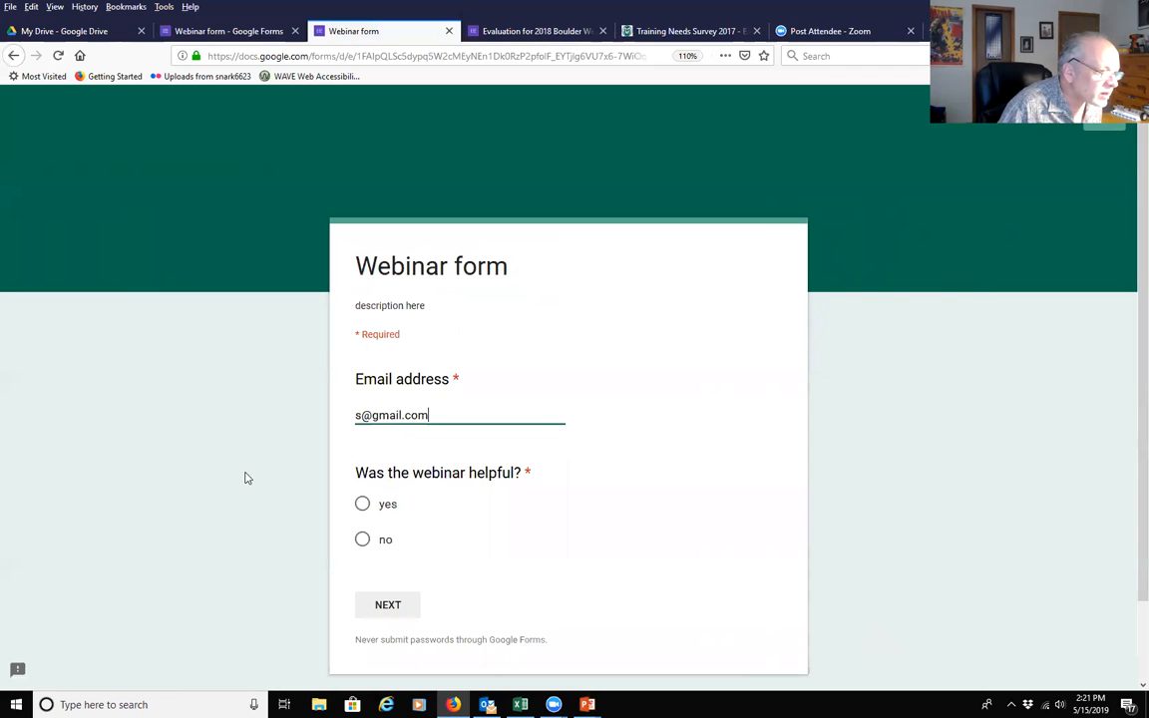
pyautogui.scroll(-2, 319, 519)
pyautogui.click(363, 457)
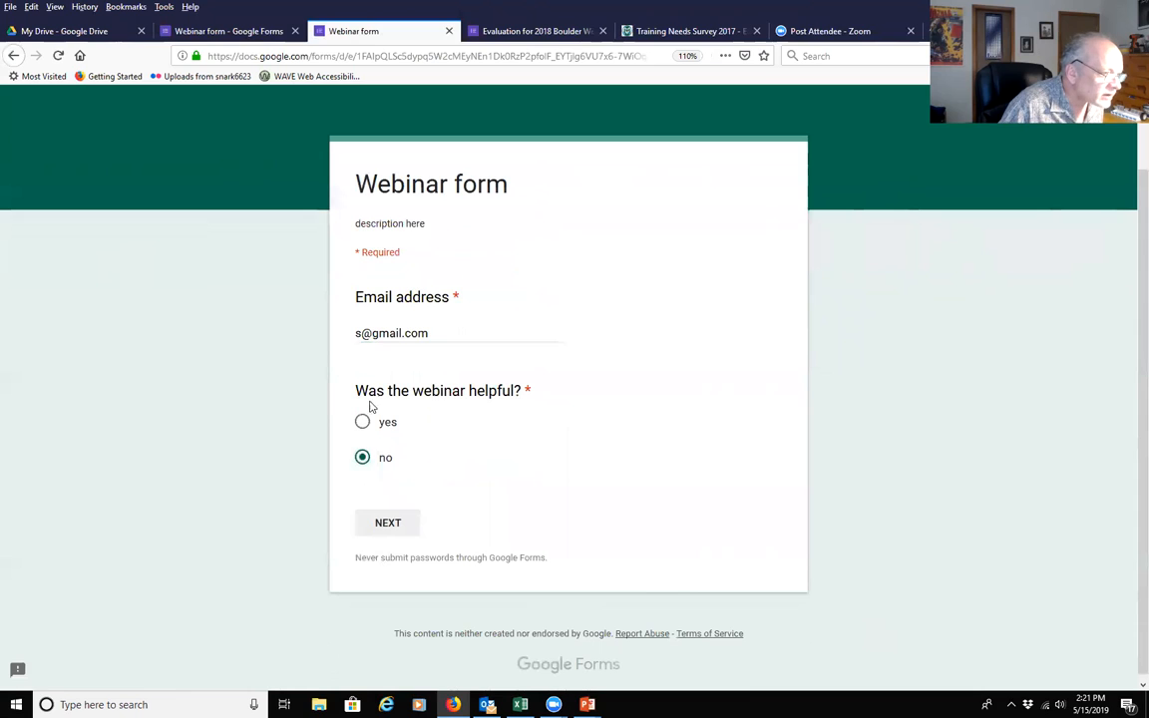
pyautogui.click(388, 518)
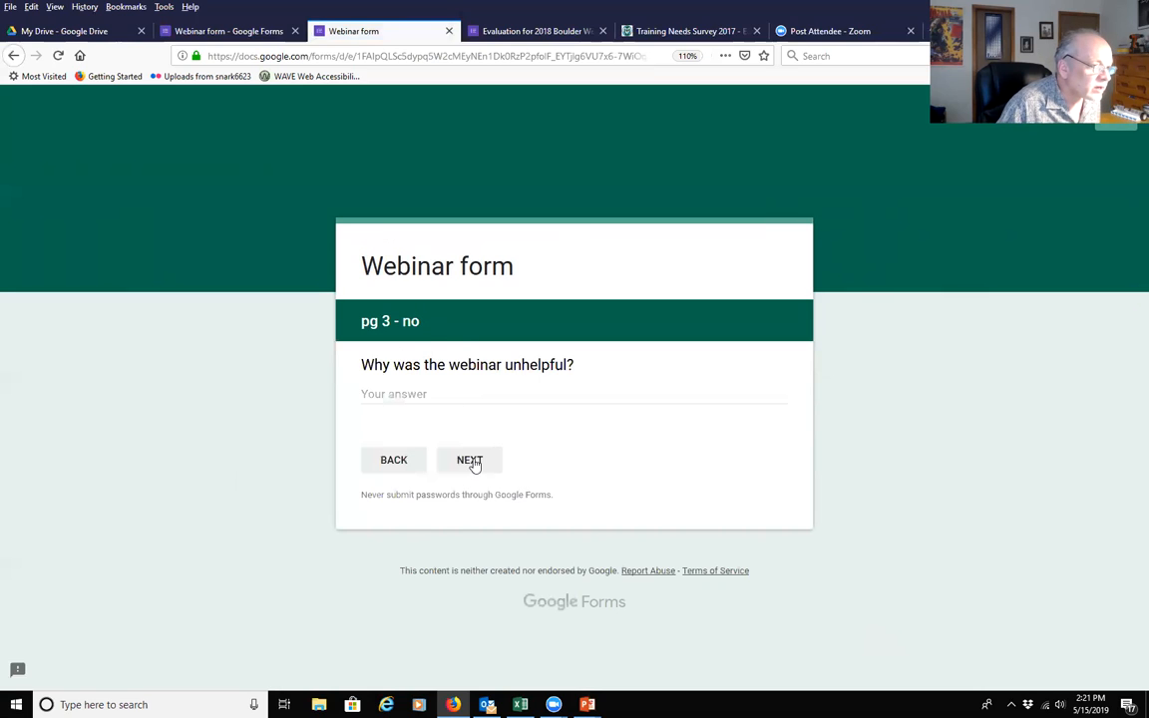
# Answer "Why was the webinar unhelpful?" with "r2323", enter "fqwetr" as the final comment and submit the response
pyautogui.click(437, 396)
pyautogui.write('r2323')
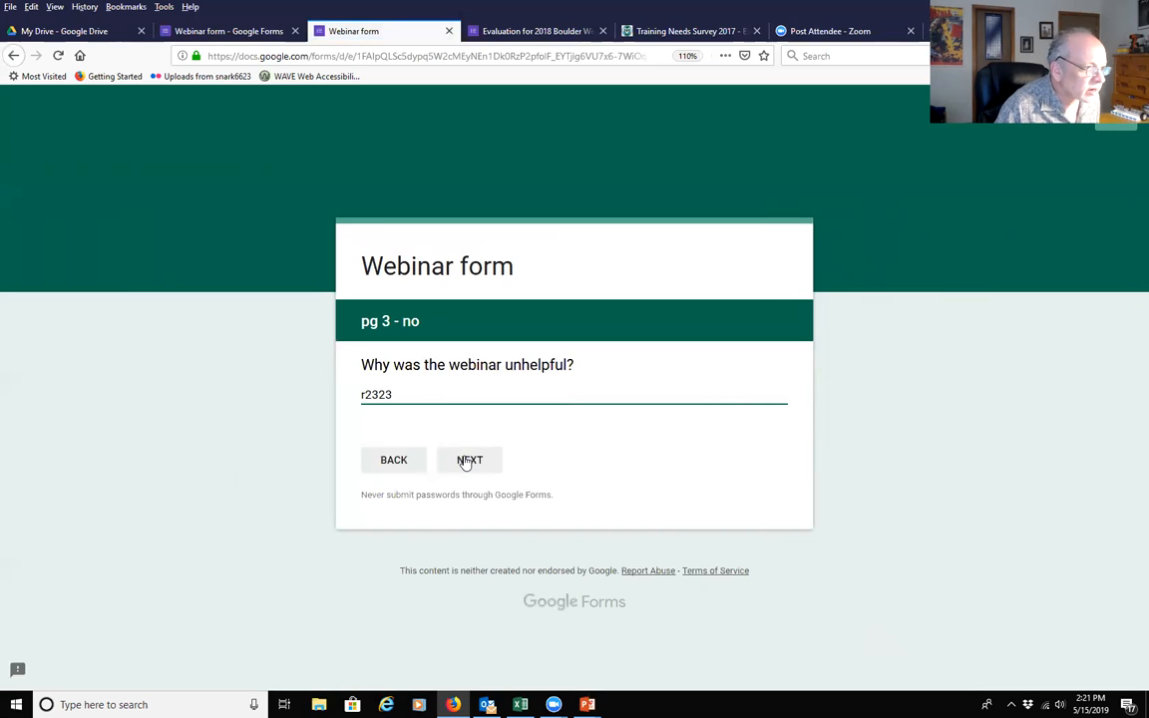
pyautogui.click(465, 461)
pyautogui.click(418, 413)
pyautogui.write('fqwetr')
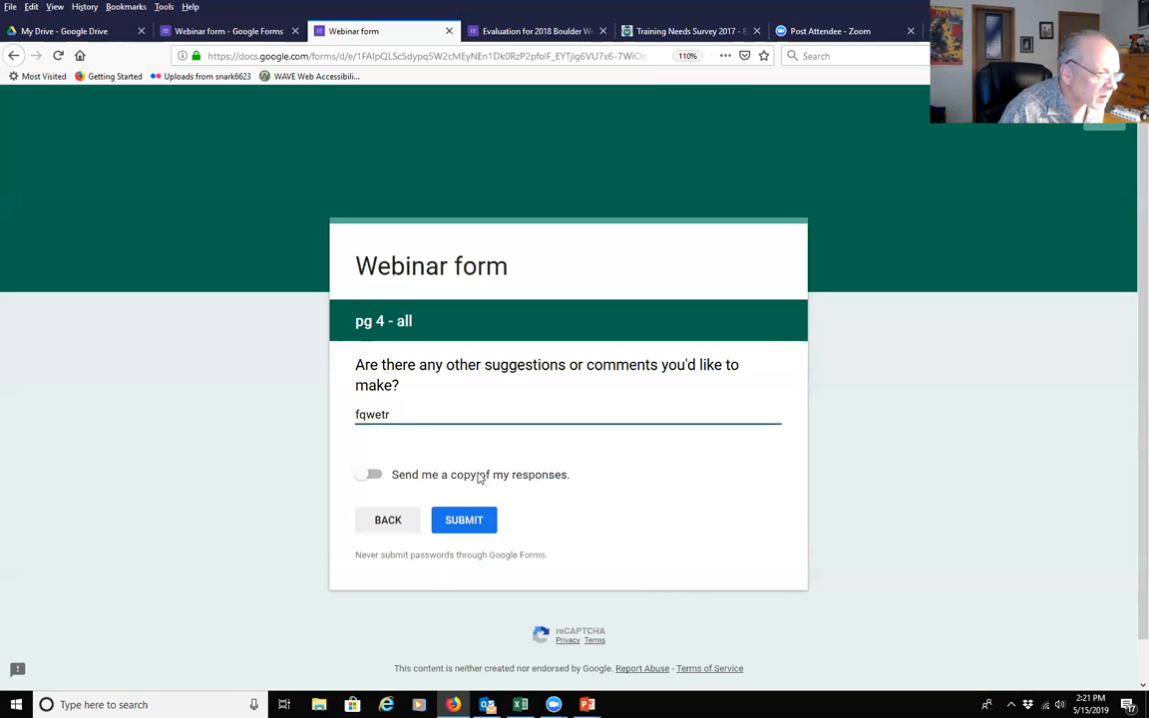
pyautogui.click(370, 476)
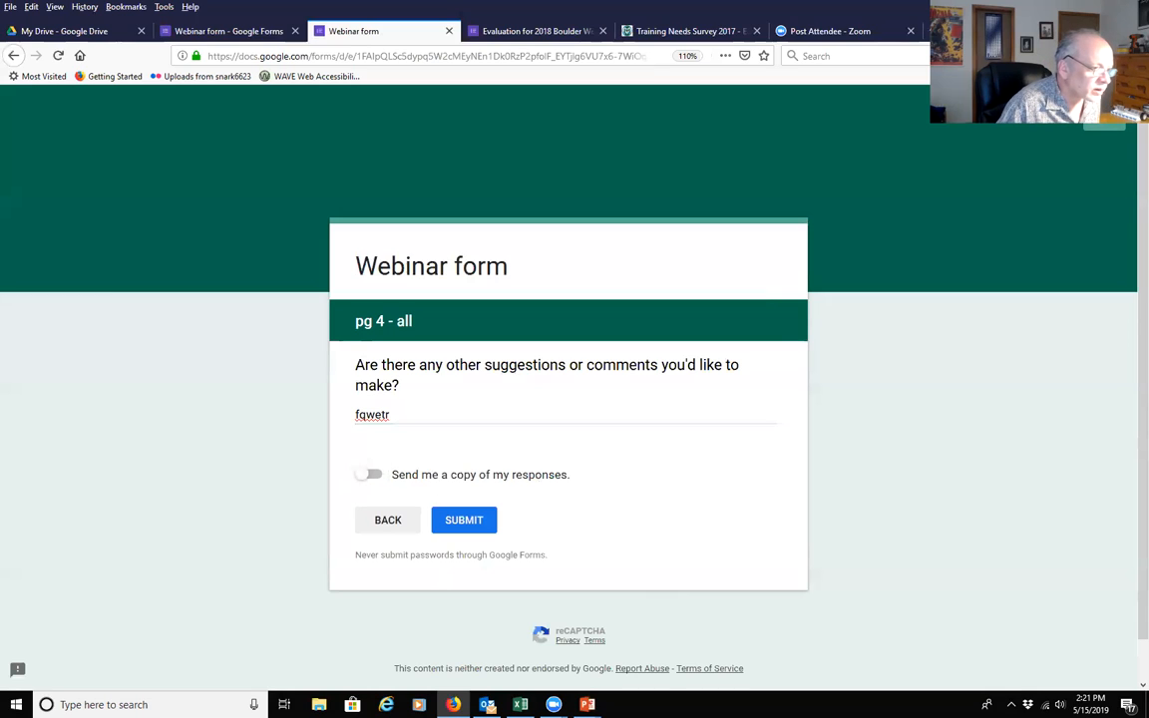
pyautogui.click(462, 521)
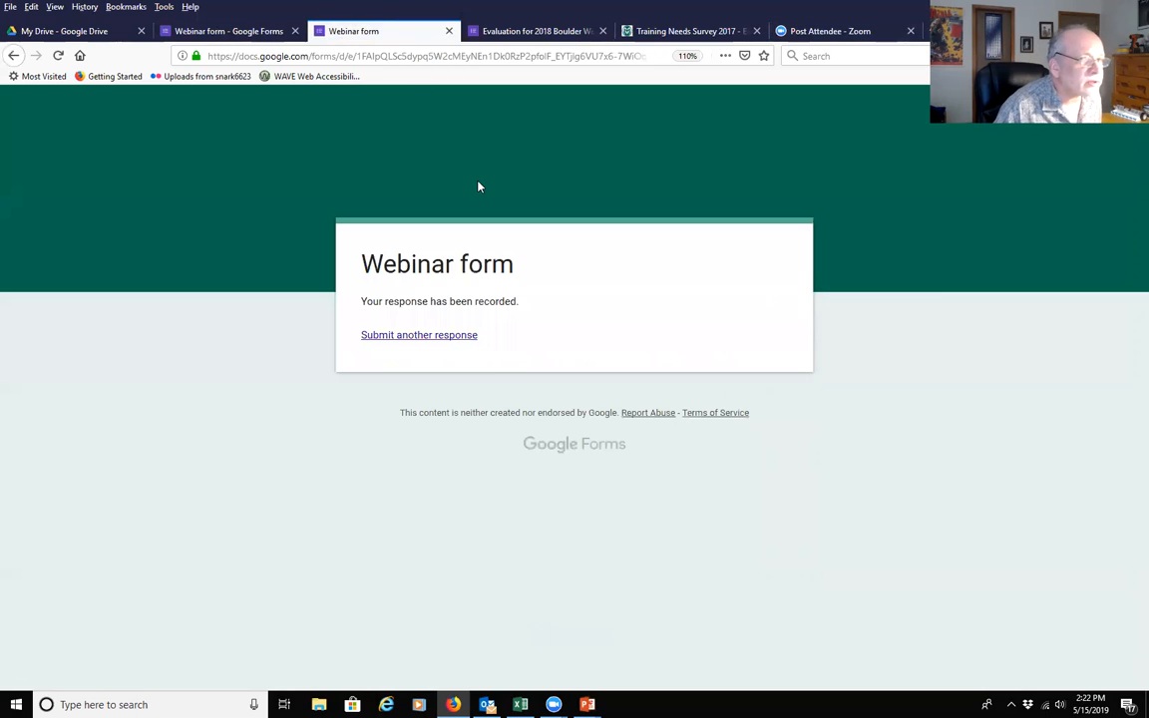
# Close the form preview and remove the "- yes" suffix from the title of section 2
pyautogui.click(449, 31)
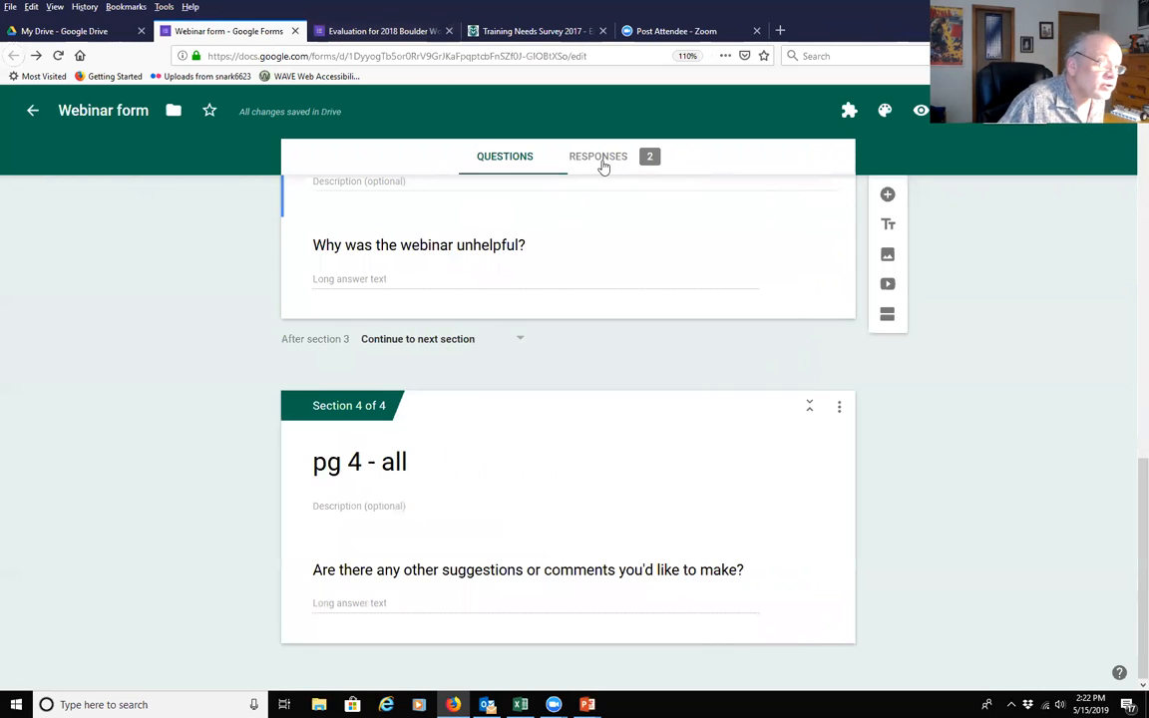
pyautogui.scroll(15, 286, 567)
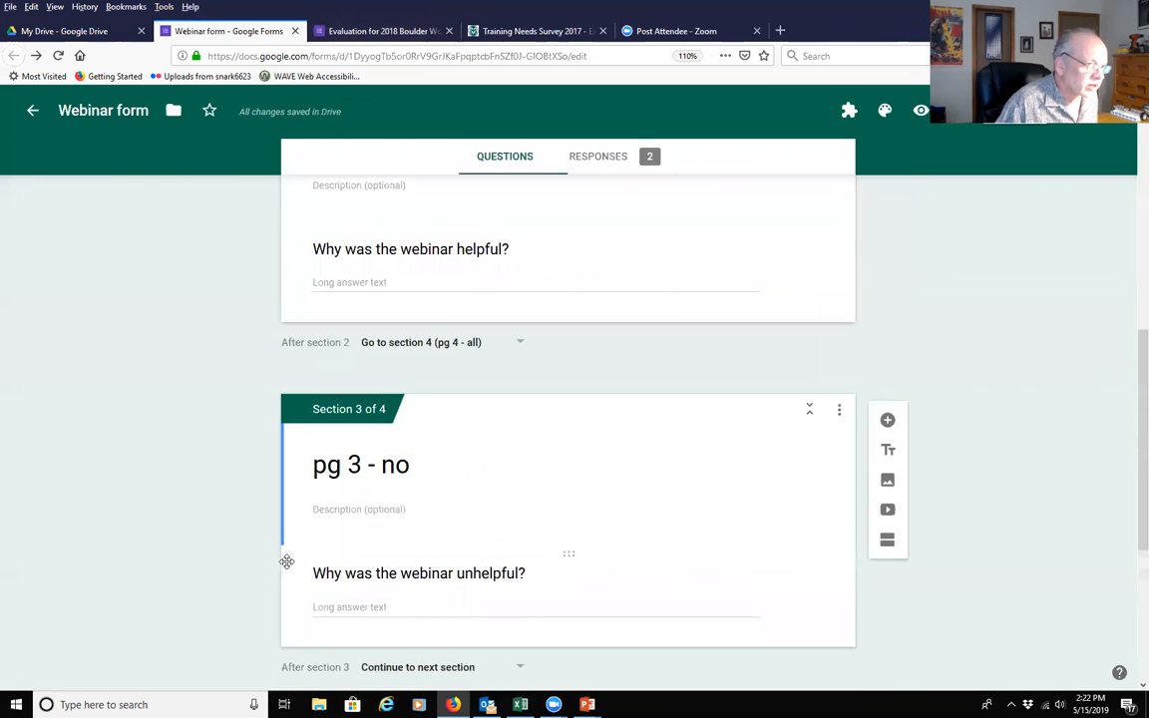
pyautogui.scroll(-3, 286, 567)
pyautogui.scroll(-2, 287, 566)
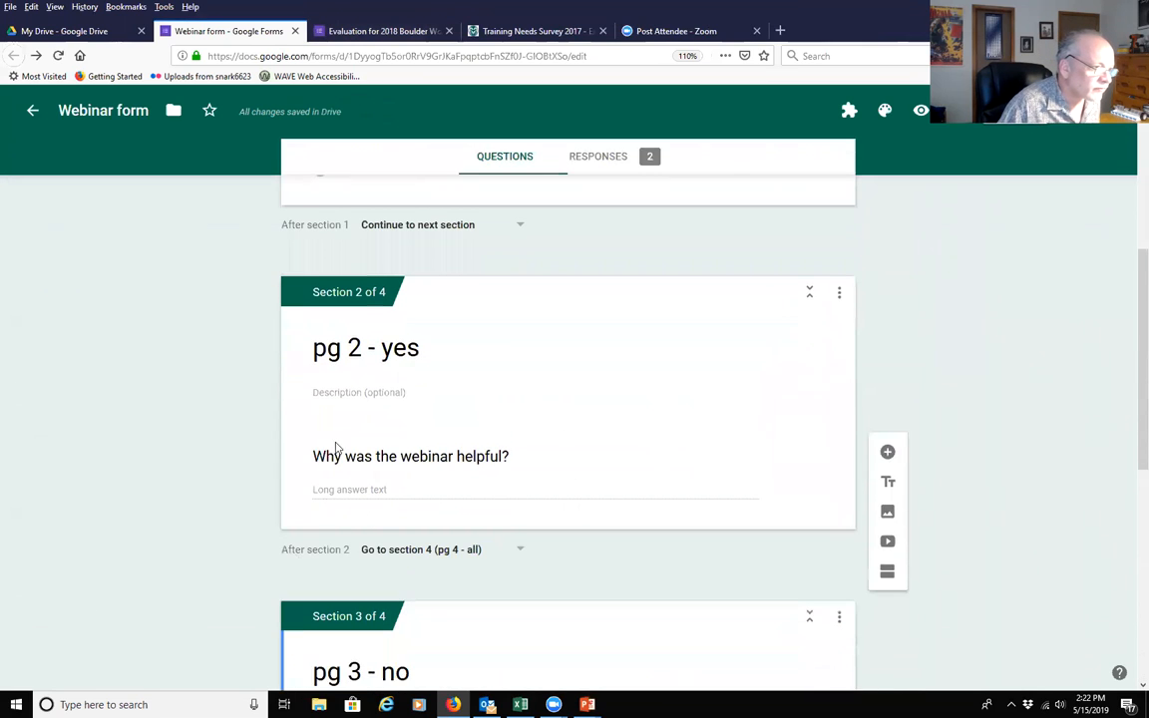
pyautogui.click(364, 337)
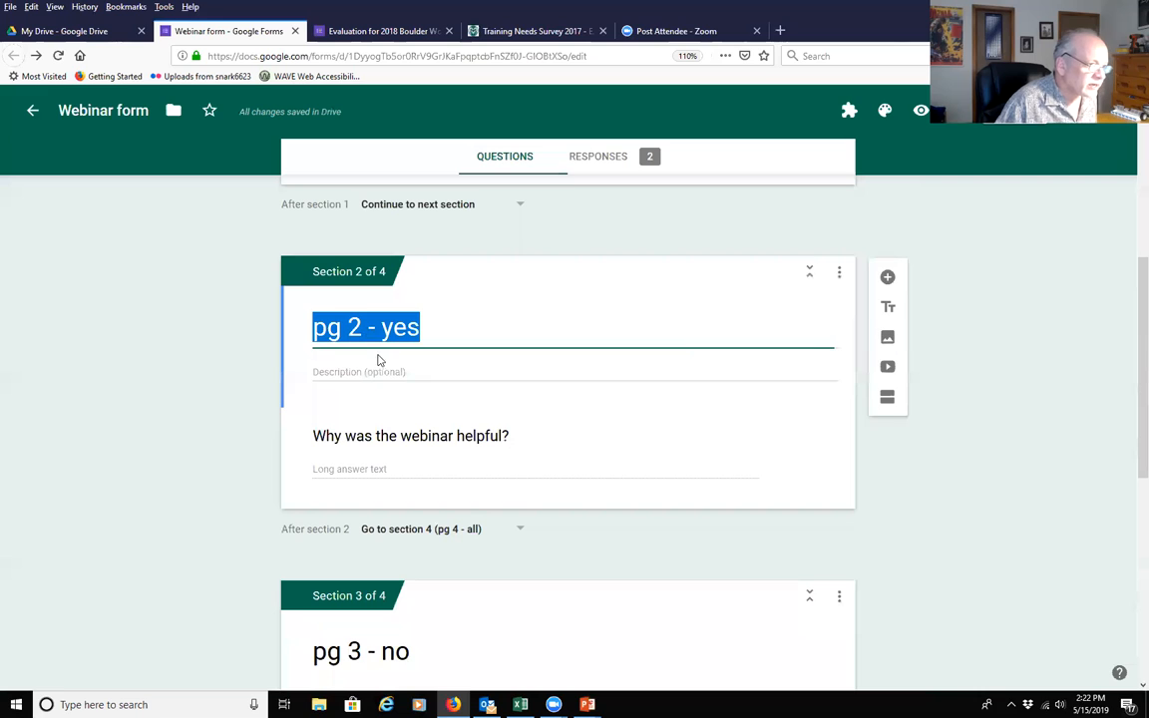
pyautogui.click(435, 323)
pyautogui.press('BackSpace')
pyautogui.press('BackSpace')
pyautogui.press('BackSpace')
pyautogui.press('BackSpace')
pyautogui.press('BackSpace')
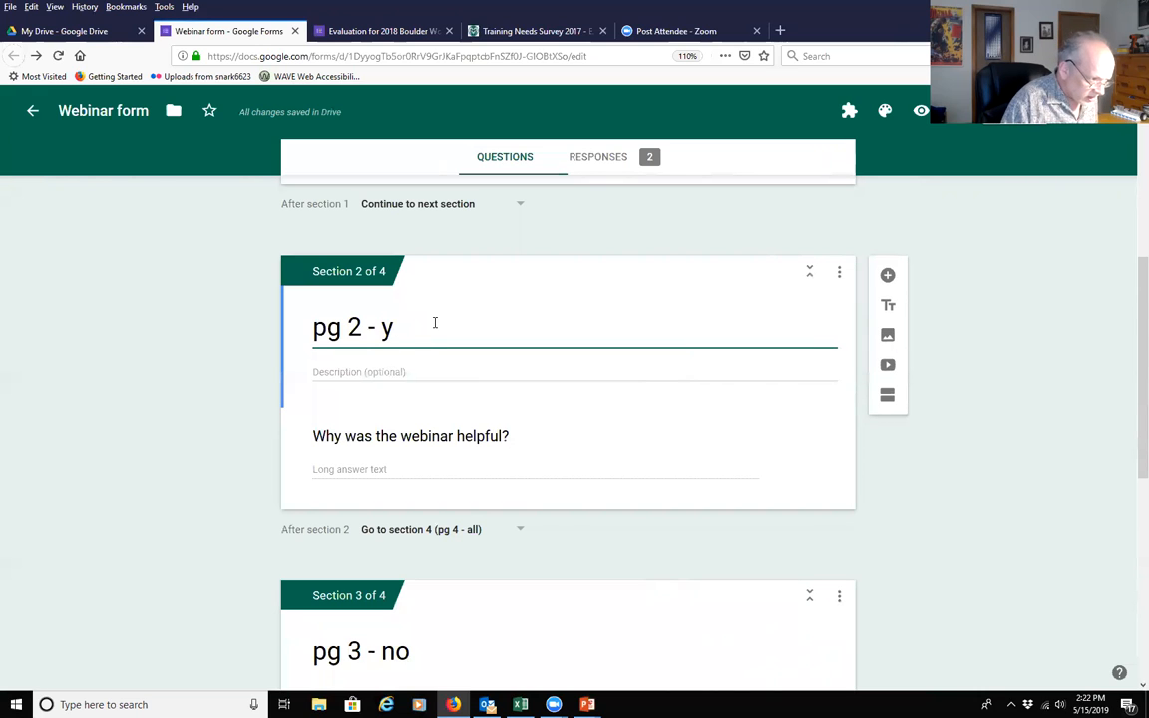
# Shorten the title of section 3 to "pg 3" by removing its "- no" suffix
pyautogui.scroll(-5, 372, 432)
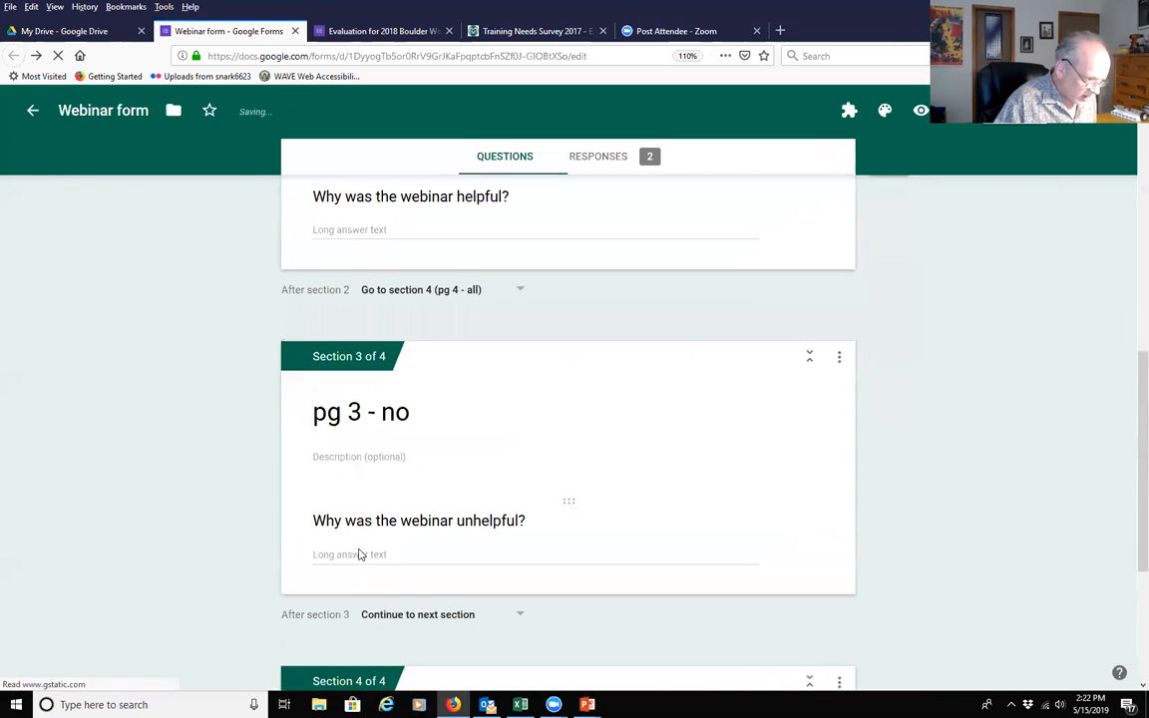
pyautogui.click(429, 406)
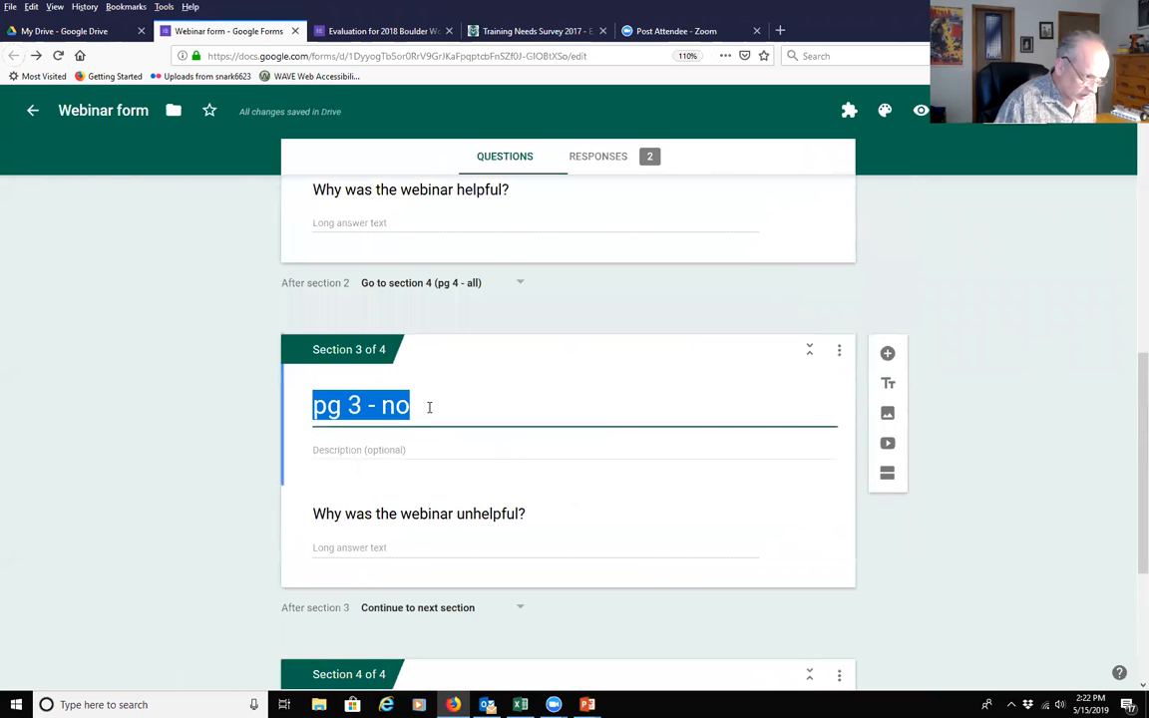
pyautogui.click(429, 407)
pyautogui.press('BackSpace')
pyautogui.press('BackSpace')
pyautogui.press('BackSpace')
pyautogui.press('BackSpace')
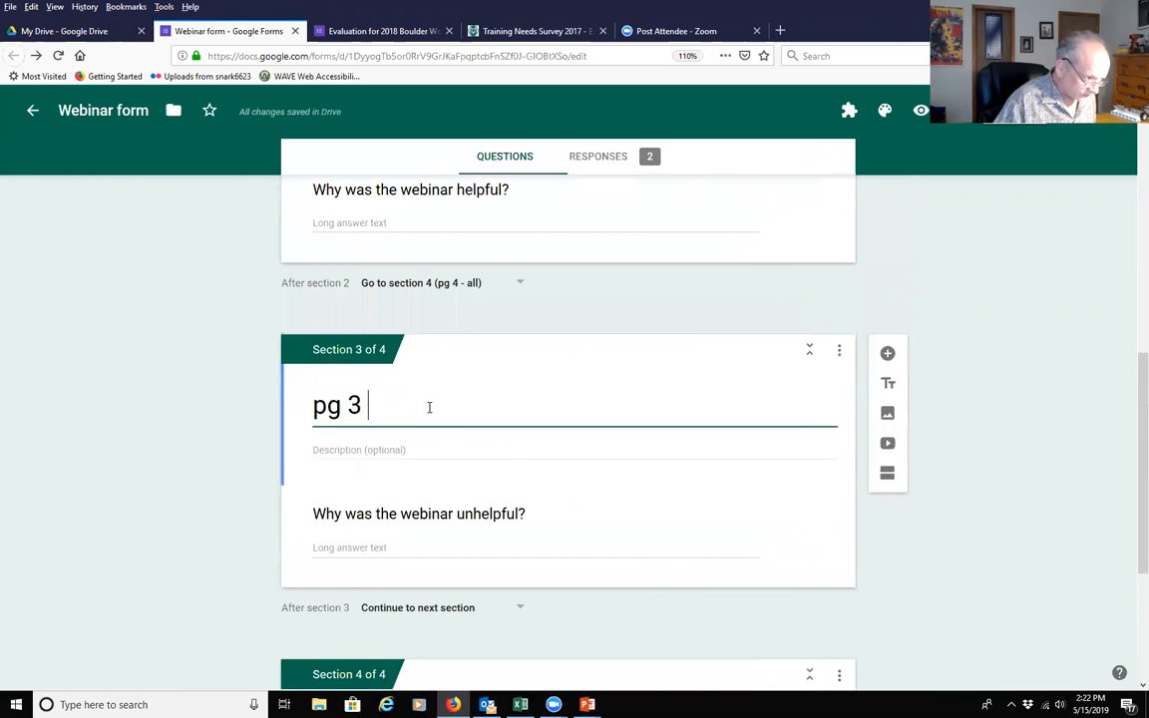
# Shorten the title of section 4 to "pg 4" by removing its "- all" suffix
pyautogui.scroll(-5, 451, 469)
pyautogui.click(419, 476)
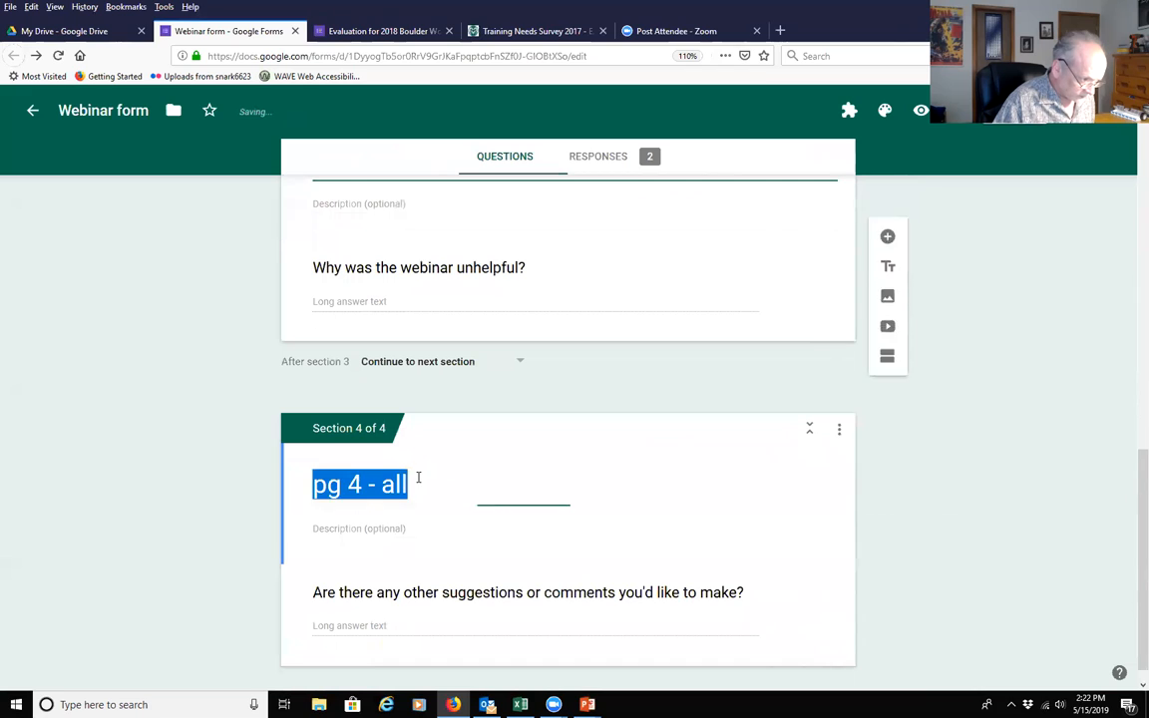
pyautogui.click(419, 477)
pyautogui.press('BackSpace')
pyautogui.press('BackSpace')
pyautogui.press('BackSpace')
pyautogui.press('BackSpace')
pyautogui.press('BackSpace')
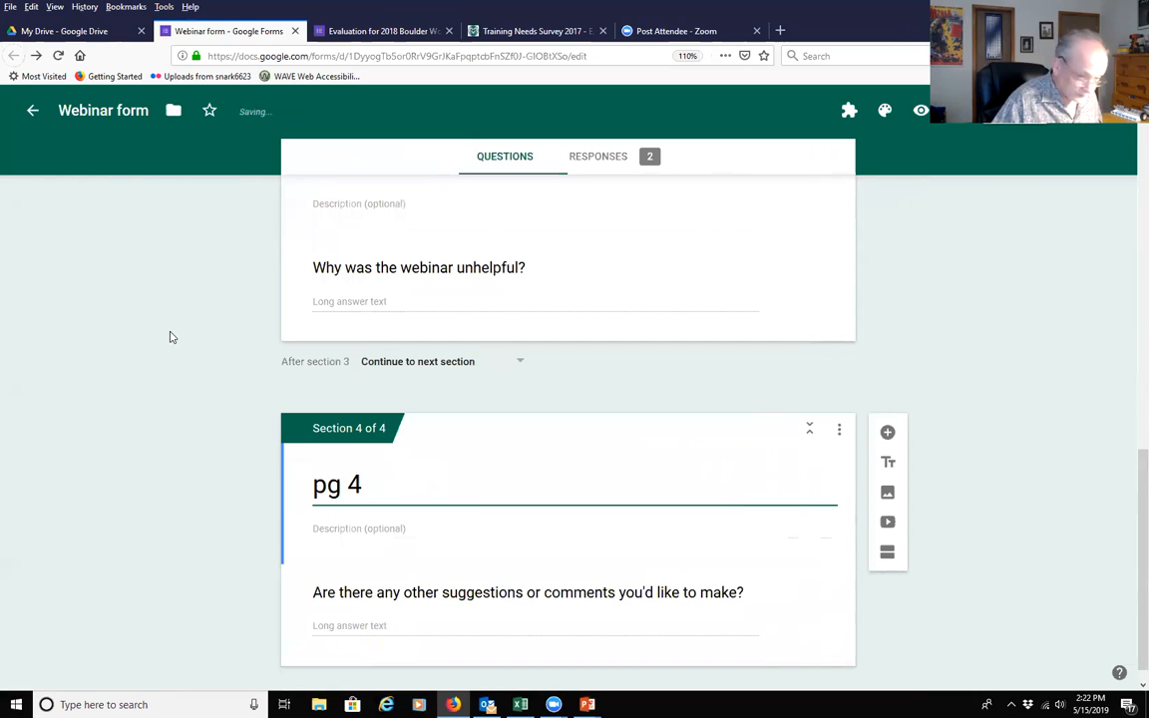
pyautogui.scroll(3, 129, 342)
pyautogui.scroll(6, 130, 342)
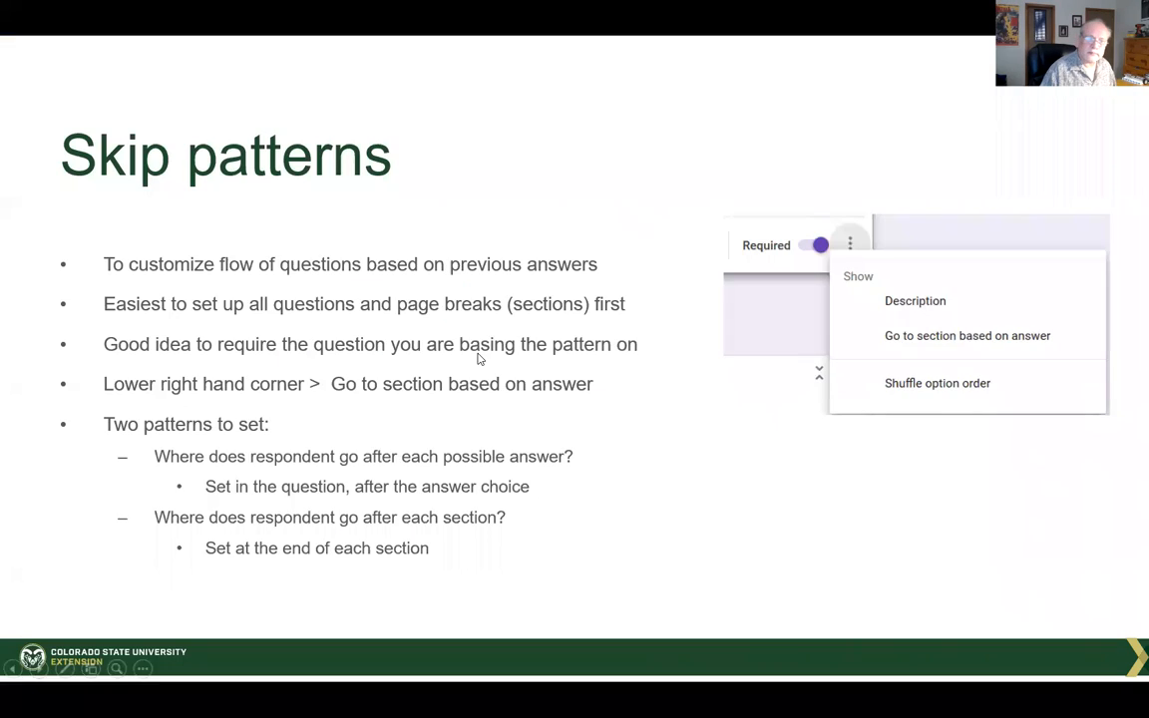
pyautogui.click(478, 354)
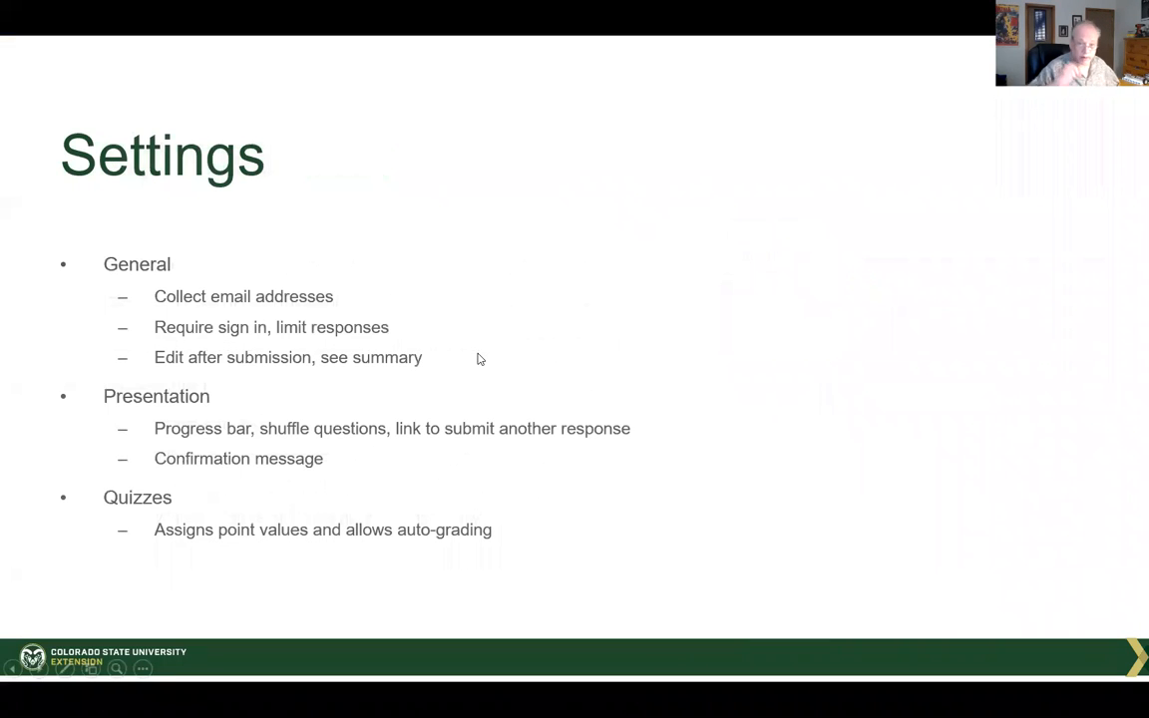
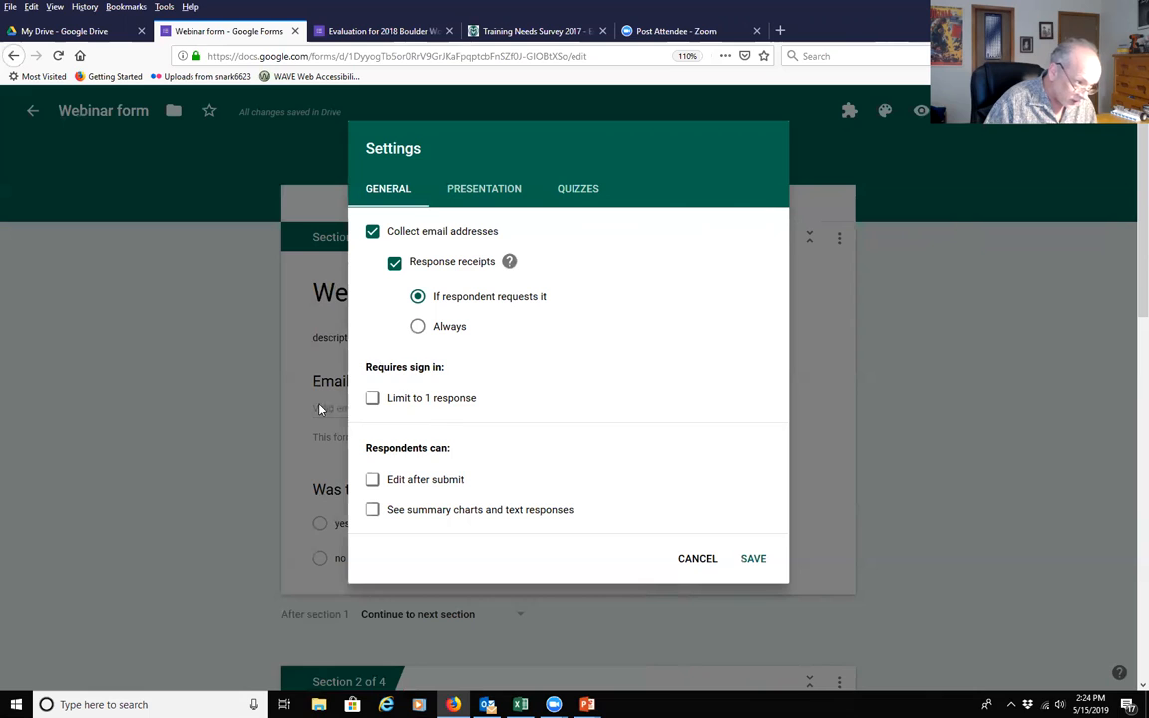
# In the form's general settings, allow respondents to edit after submitting and to see summary charts and text responses
pyautogui.click(373, 482)
pyautogui.click(373, 481)
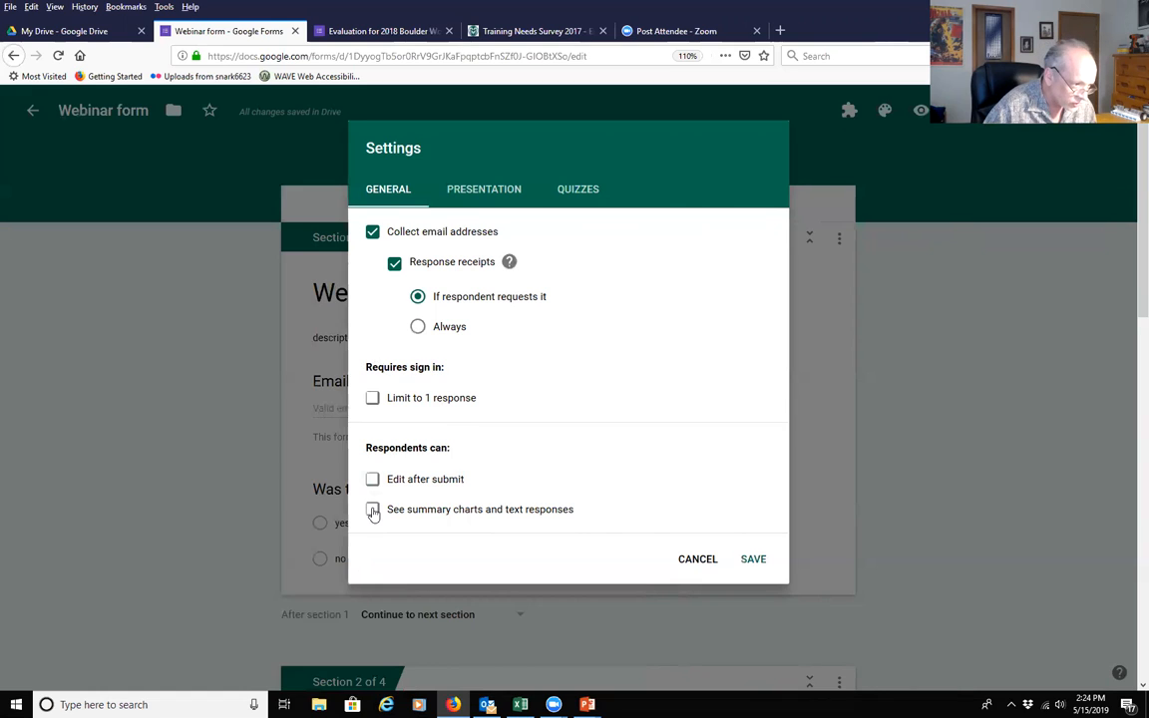
pyautogui.click(373, 511)
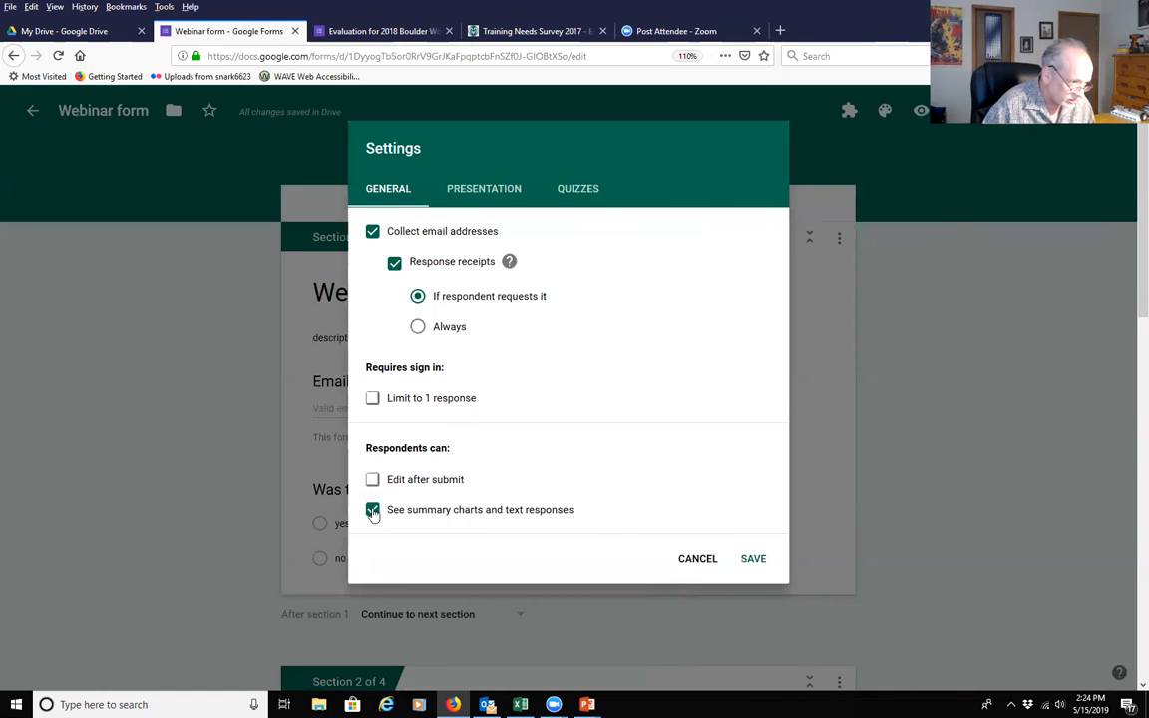
pyautogui.click(373, 511)
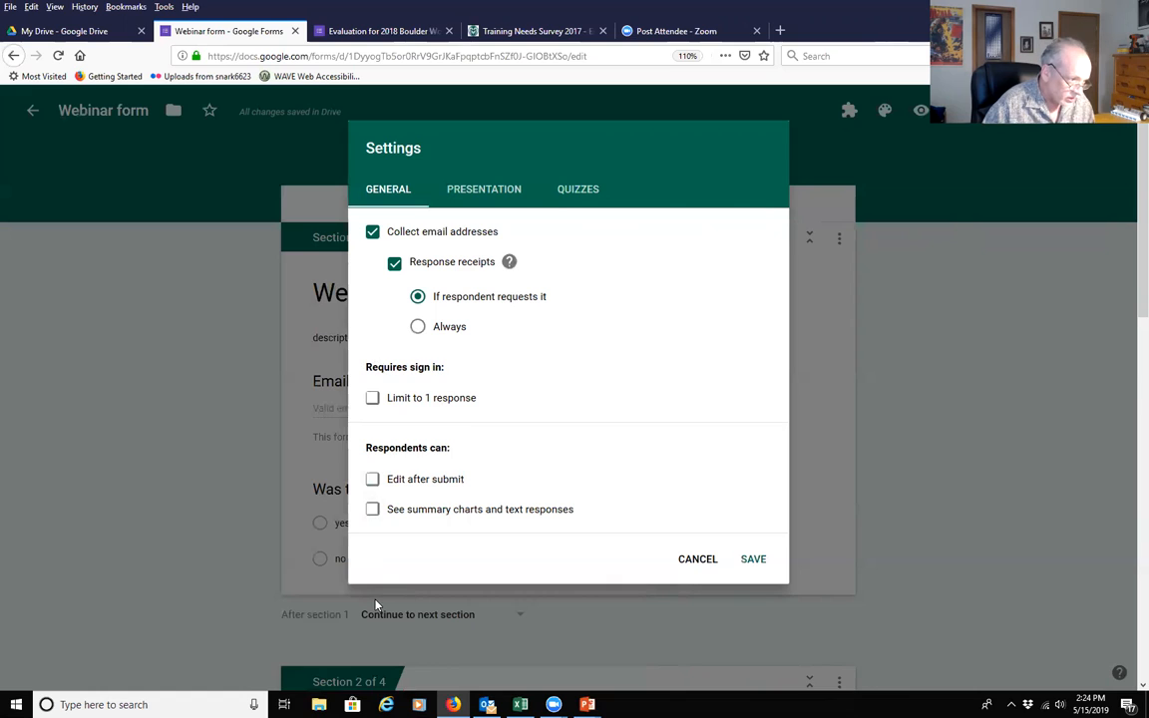
pyautogui.click(373, 479)
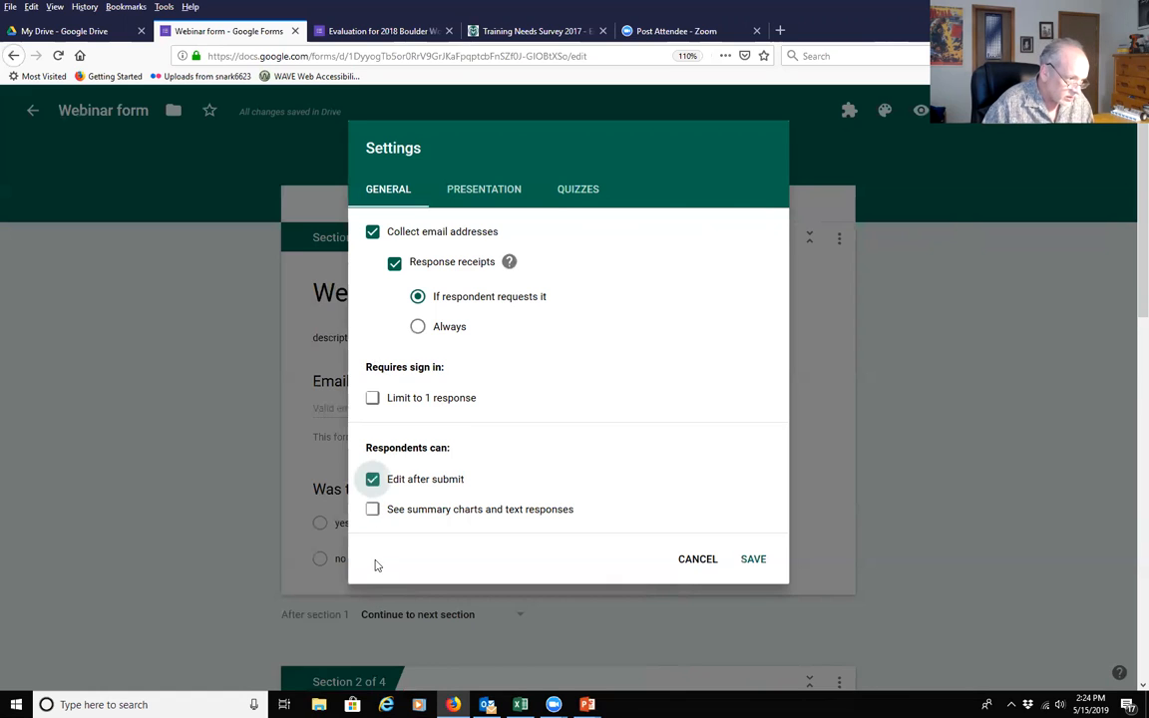
pyautogui.click(373, 510)
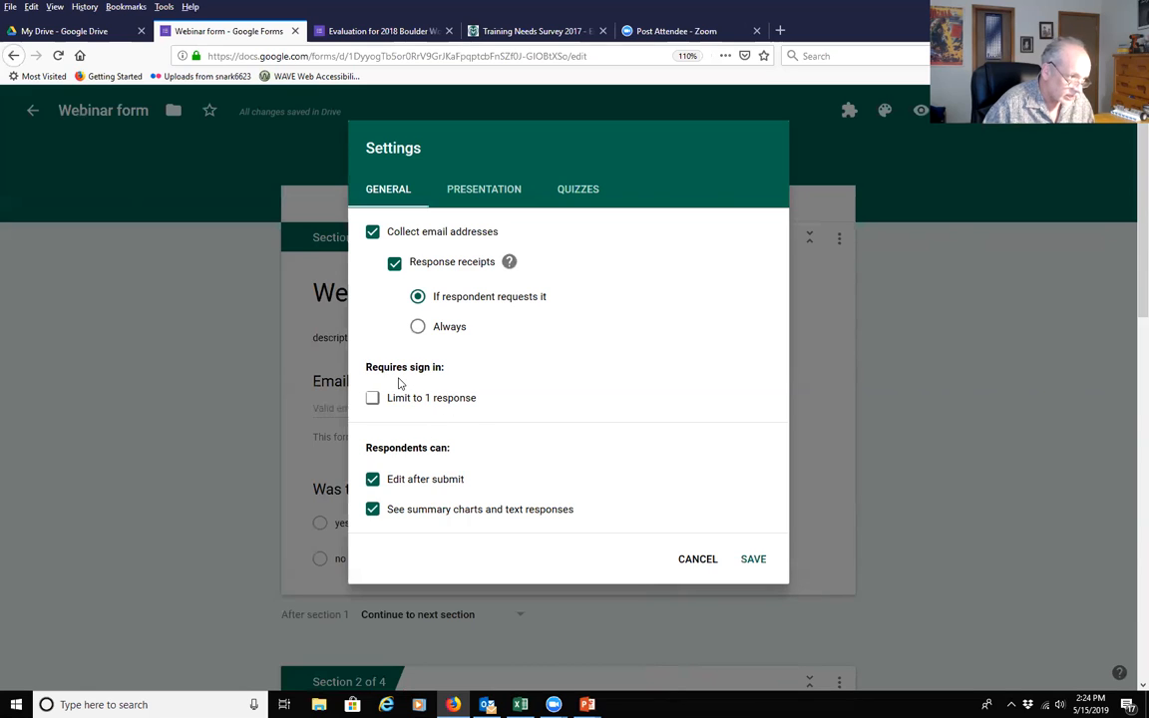
# In the presentation settings, enable the progress bar and turn off the link to submit another response
pyautogui.click(462, 194)
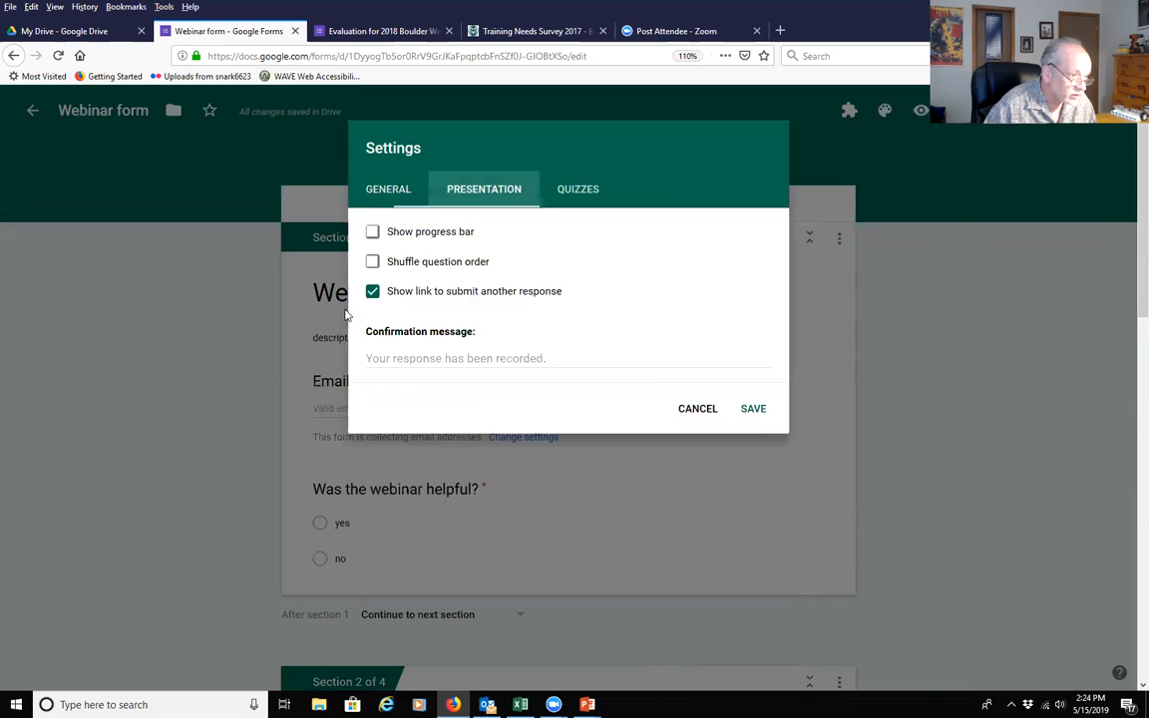
pyautogui.click(373, 232)
pyautogui.click(374, 234)
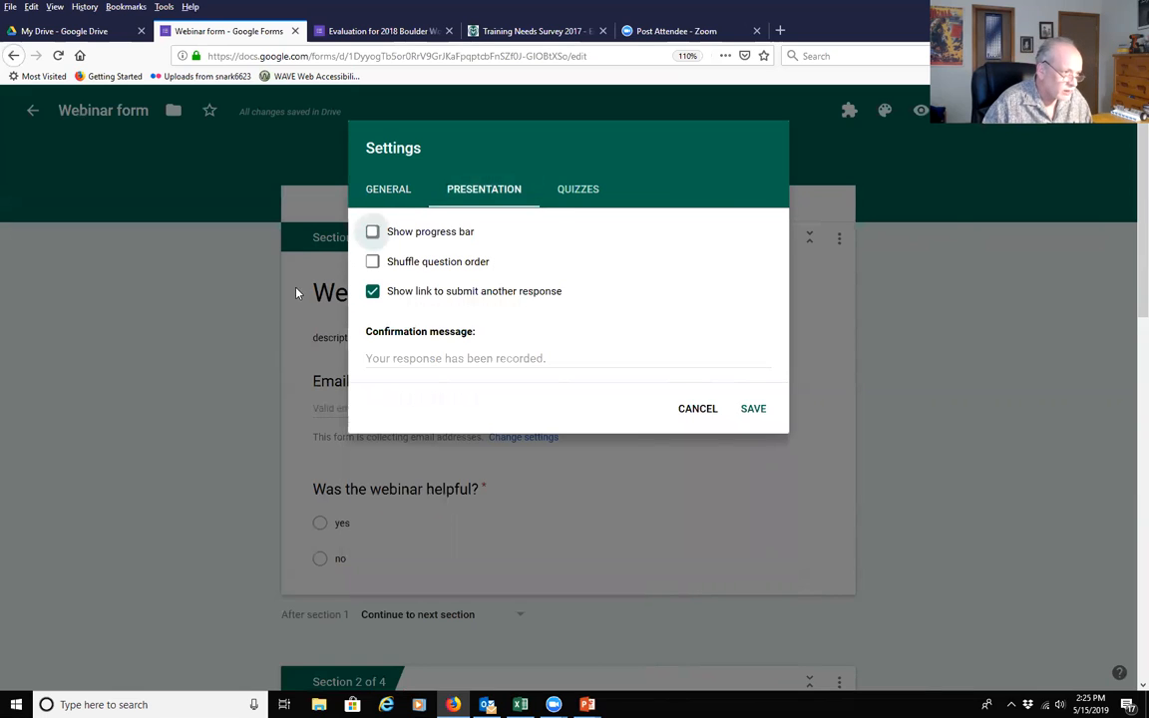
pyautogui.click(373, 232)
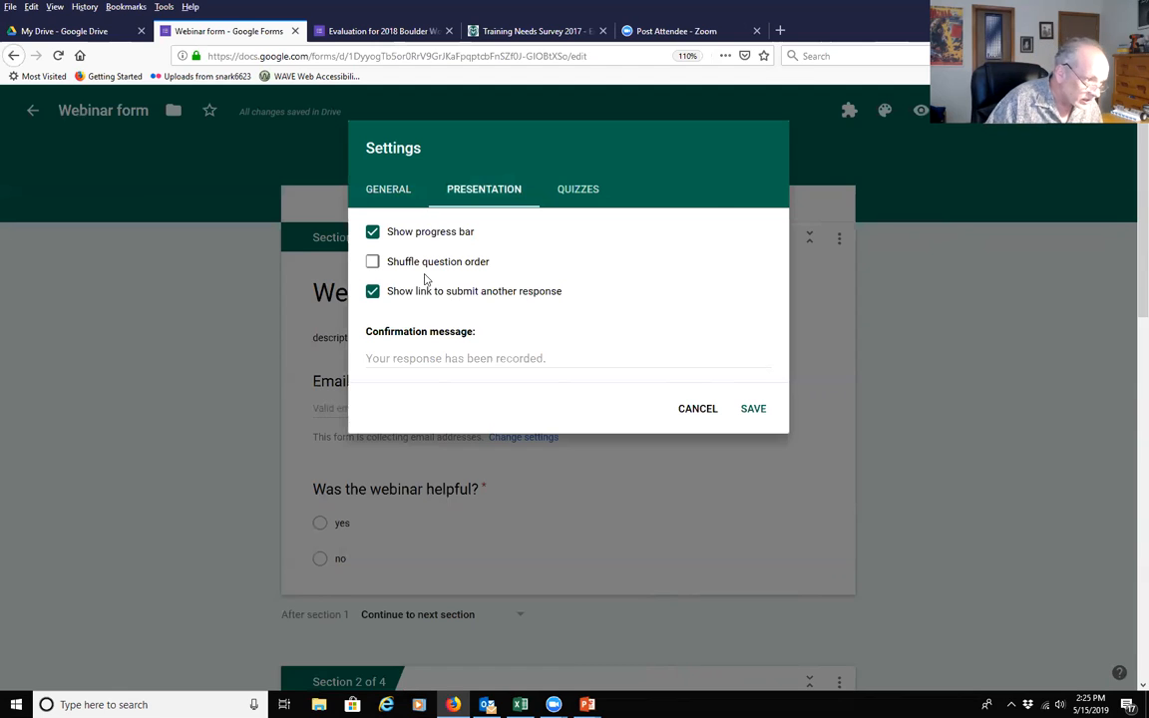
pyautogui.click(373, 293)
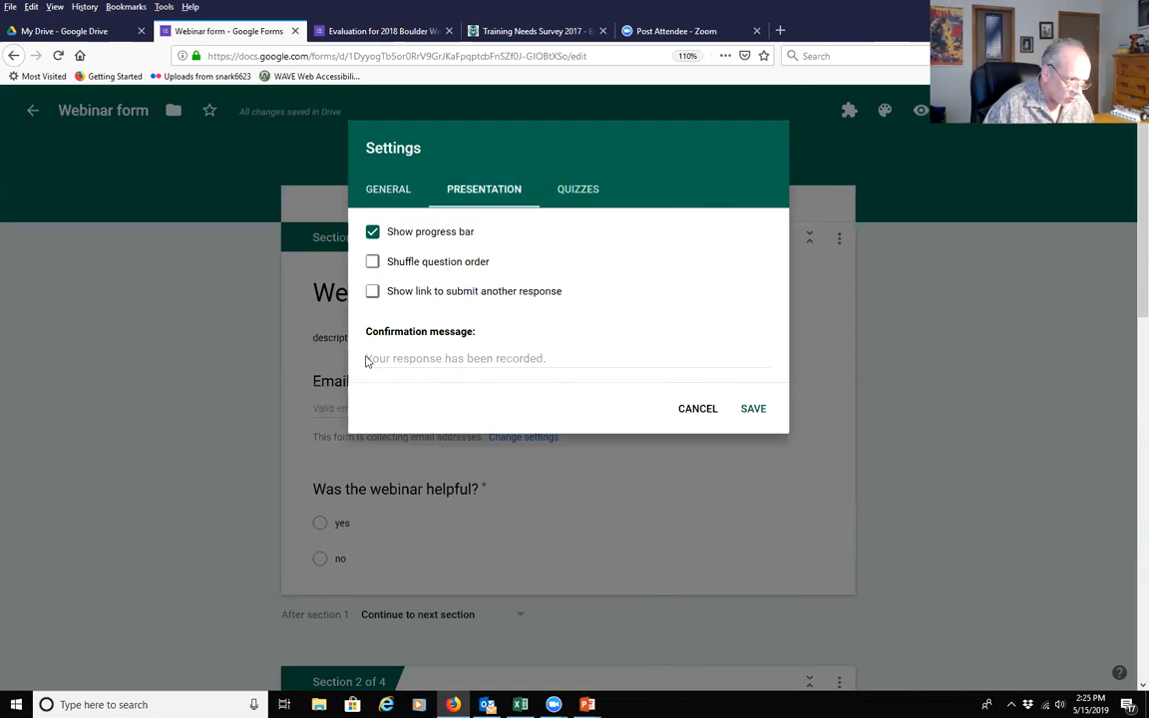
# Set the confirmation message to "Thank you so much for your response." and open the quiz settings
pyautogui.click(548, 356)
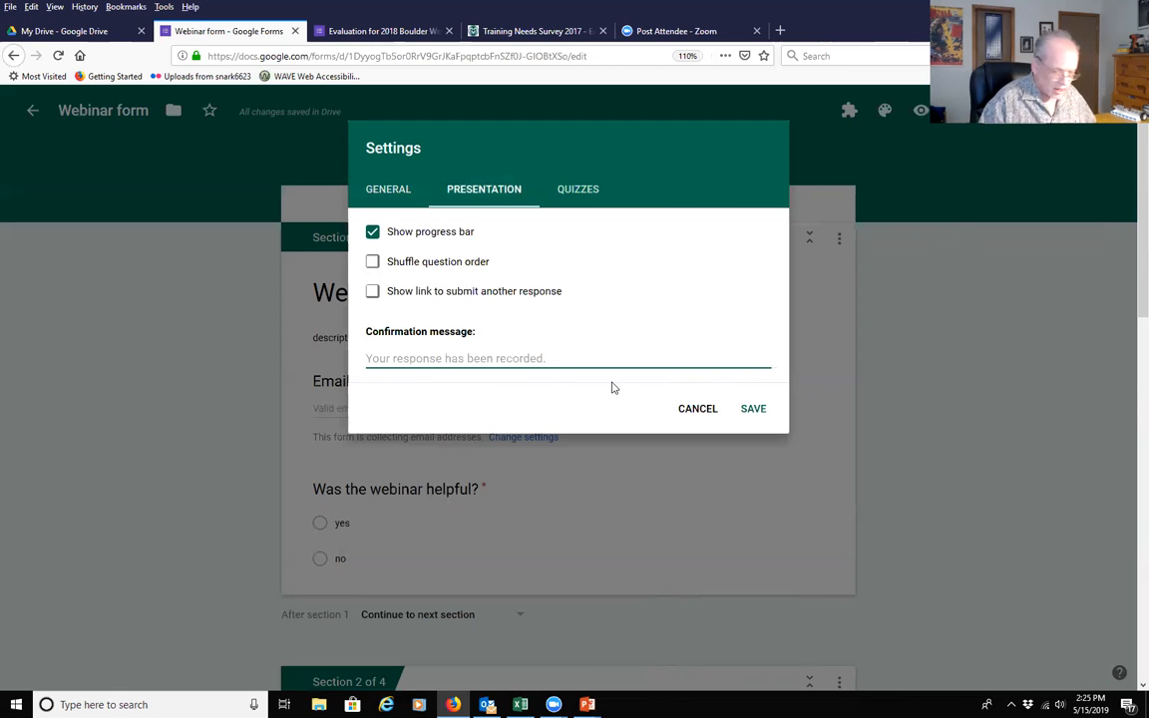
pyautogui.write('Th')
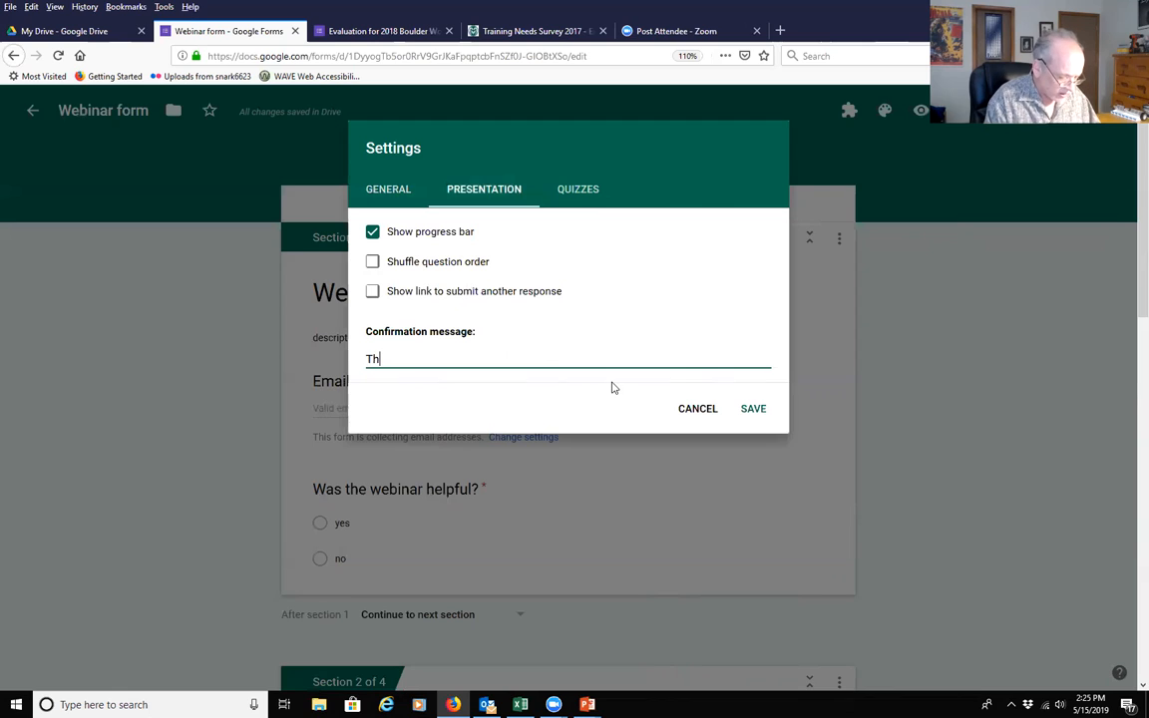
pyautogui.write('ank you so much for your response.')
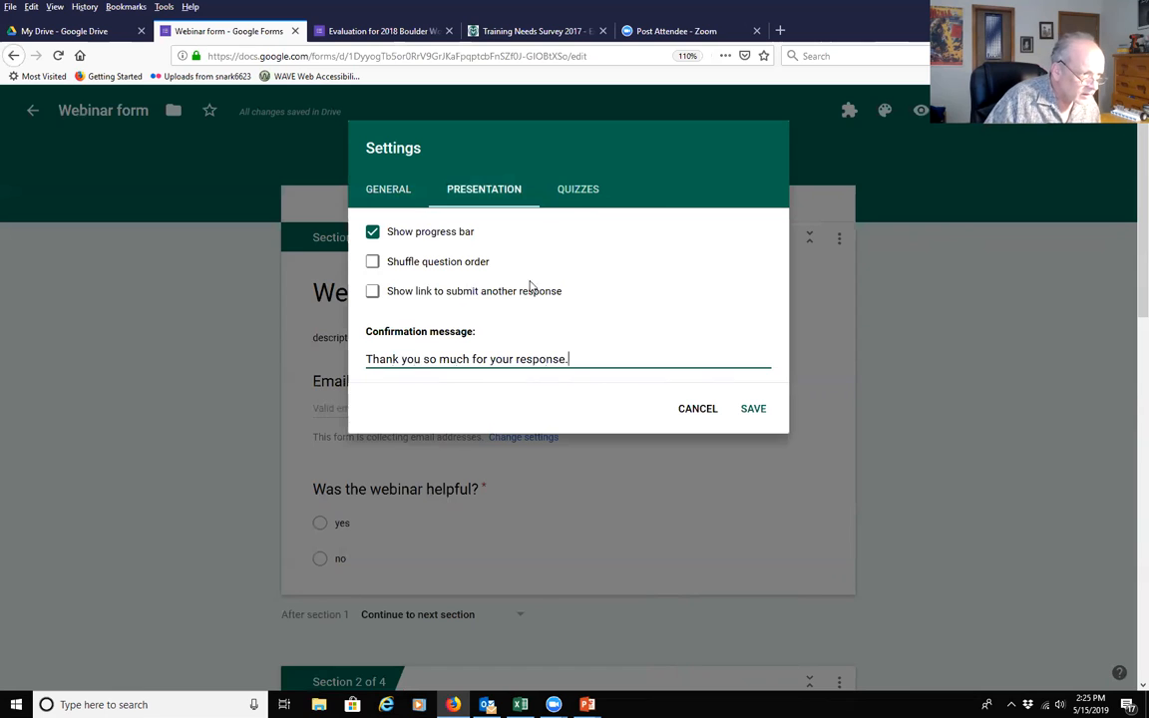
pyautogui.click(579, 195)
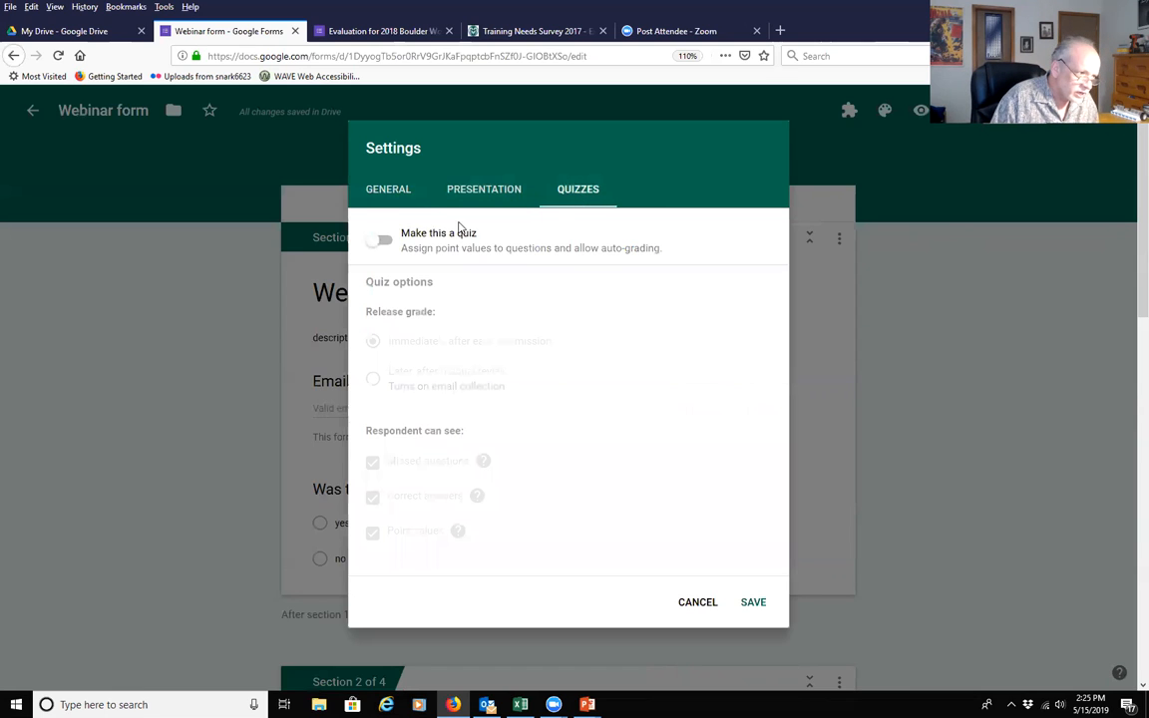
# Try quiz mode with grades released later after manual review, turn quiz mode back off, and save the form settings
pyautogui.click(380, 242)
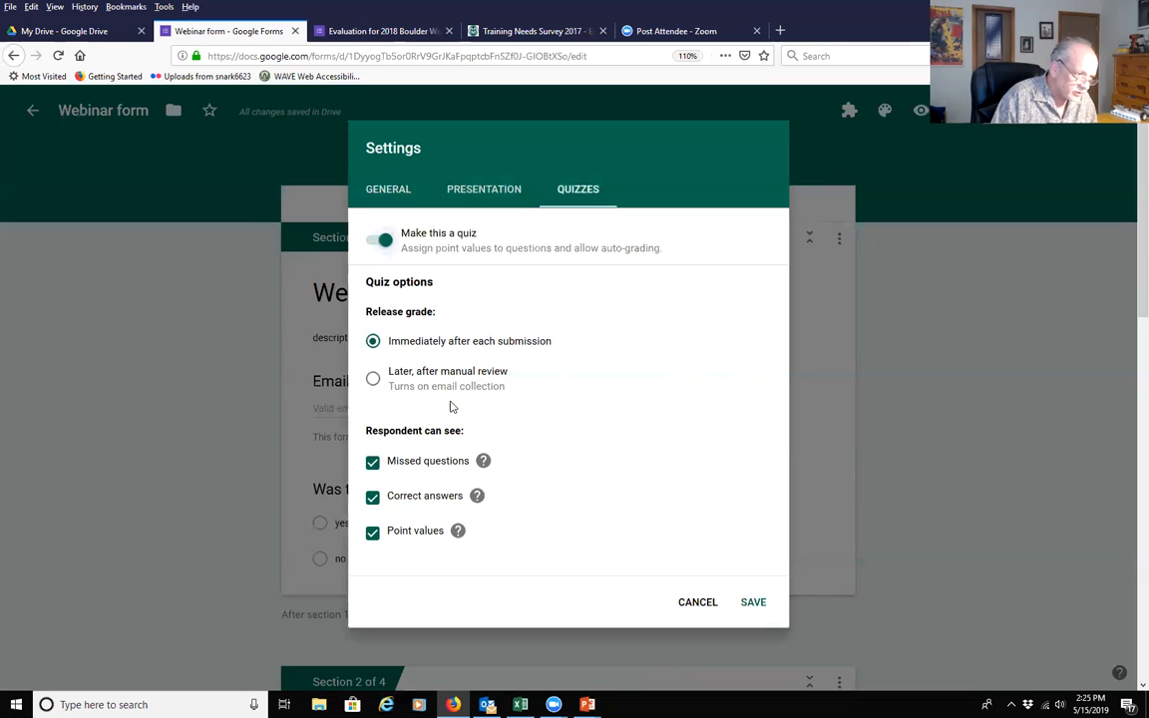
pyautogui.click(373, 378)
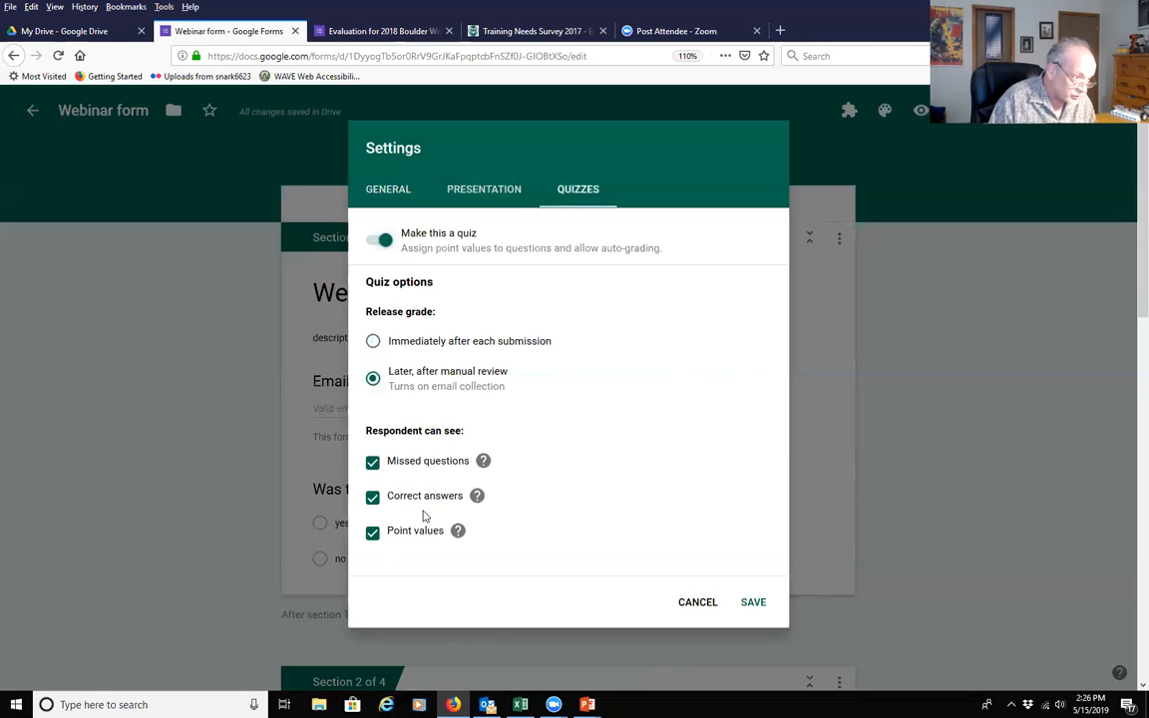
pyautogui.click(384, 242)
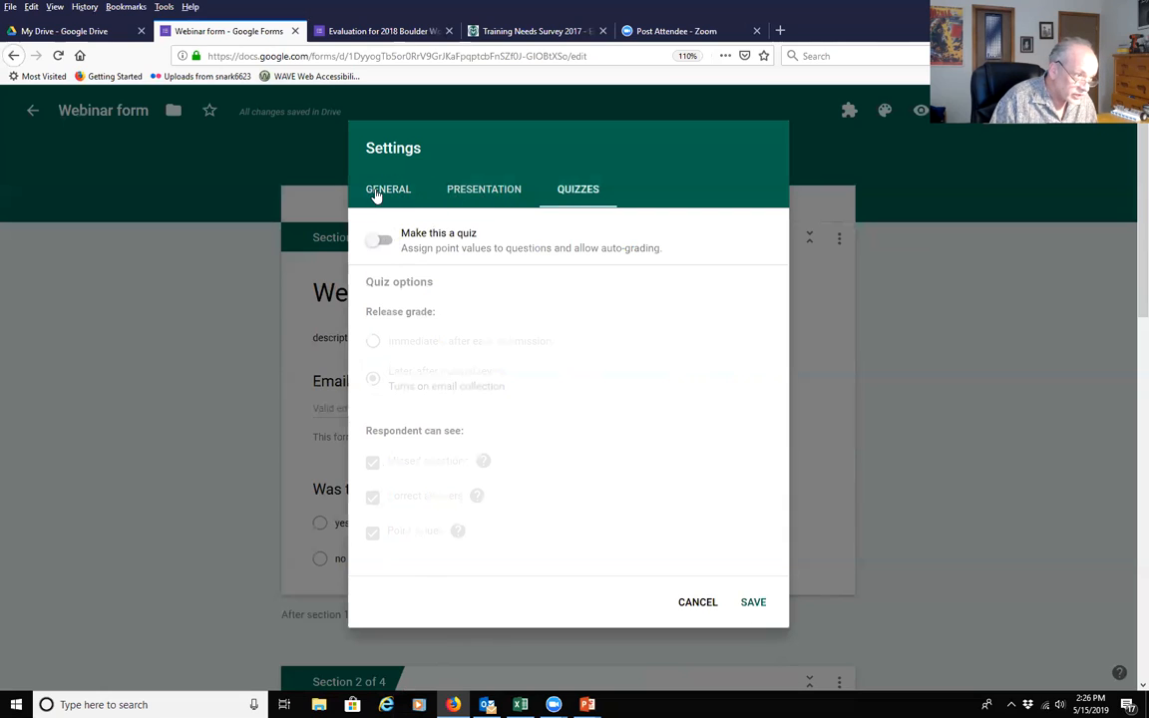
pyautogui.click(755, 608)
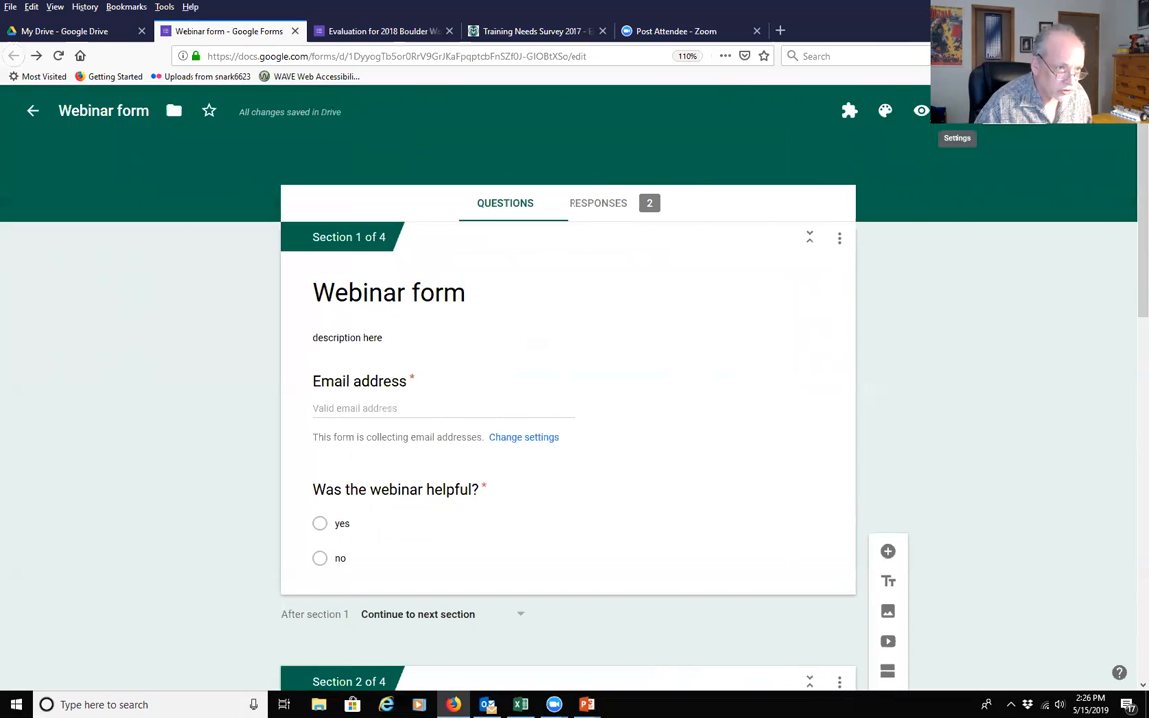
# Preview the form, enter an email address, answer "no" to whether the webinar was helpful, and continue to the next page
pyautogui.click(923, 113)
pyautogui.click(455, 418)
pyautogui.write('s')
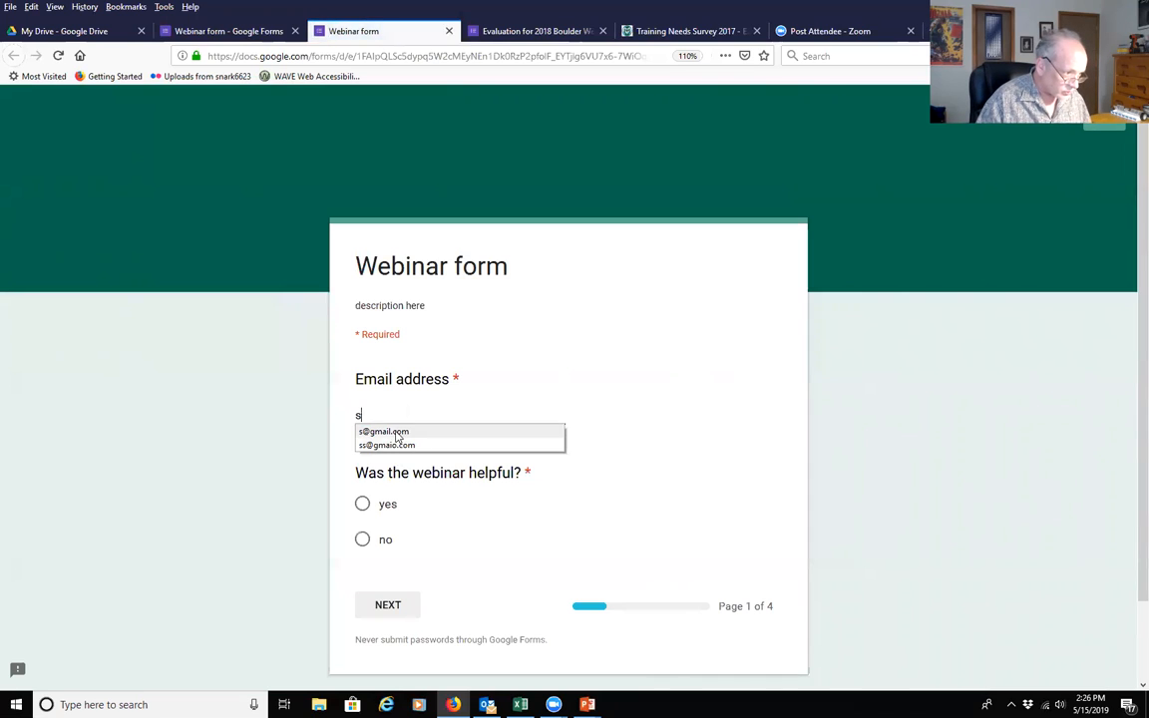
pyautogui.click(436, 431)
pyautogui.click(326, 510)
pyautogui.scroll(-2, 326, 509)
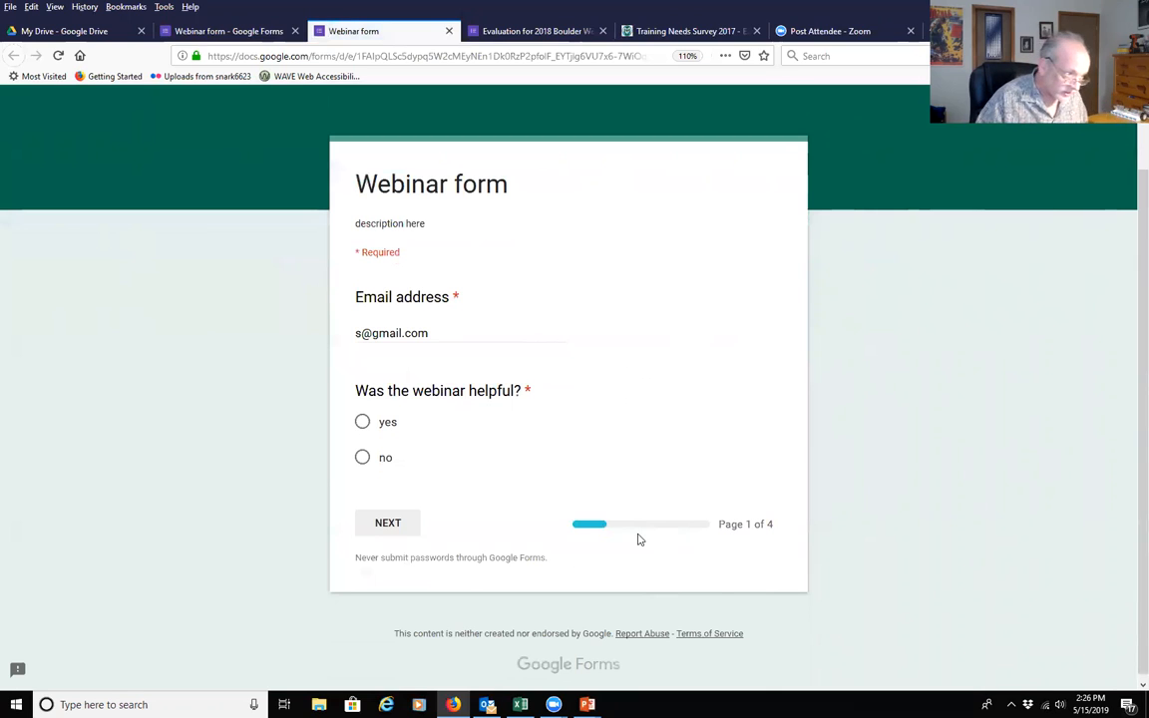
pyautogui.click(362, 456)
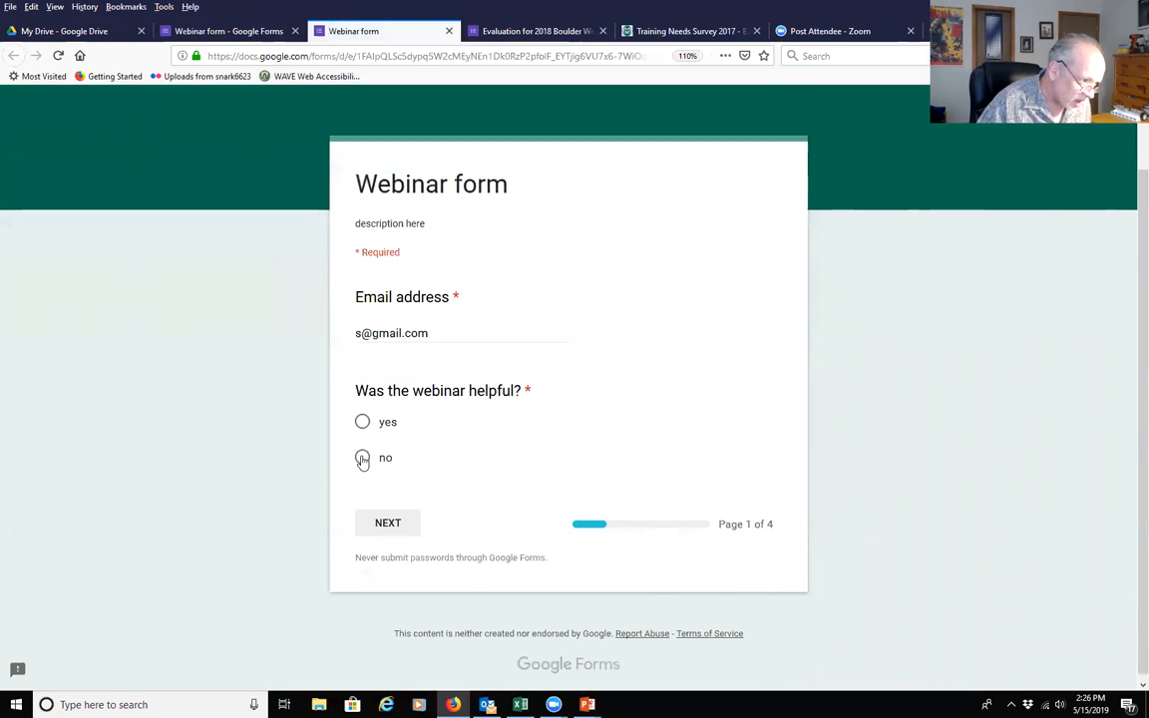
pyautogui.click(389, 523)
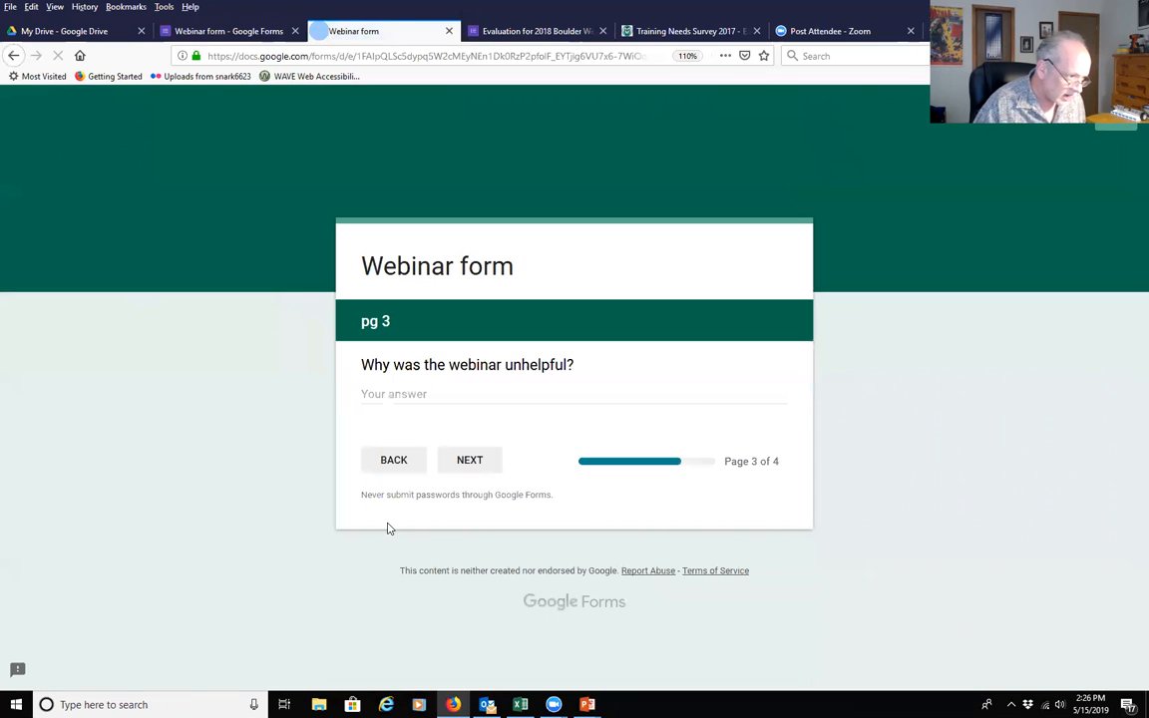
# Answer "qwetwe4t" for why the webinar was unhelpful and "et4wet" for other comments, and submit without requesting a copy of the responses
pyautogui.click(391, 393)
pyautogui.write('qwetwe4t')
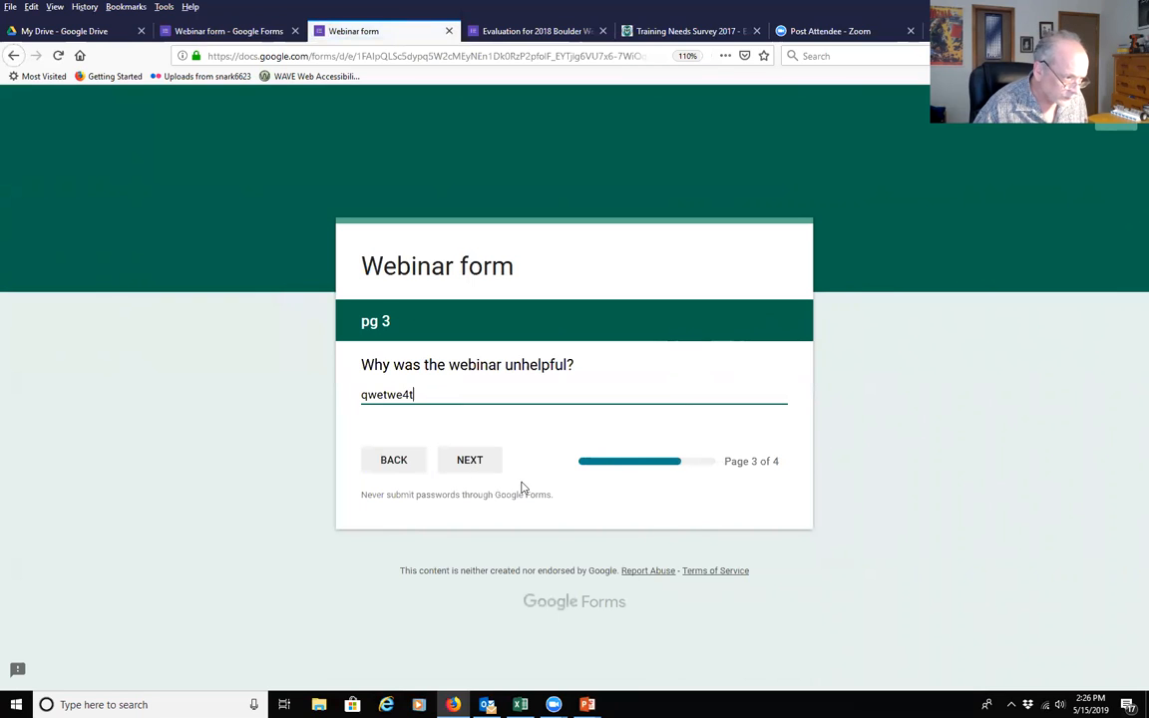
pyautogui.click(476, 466)
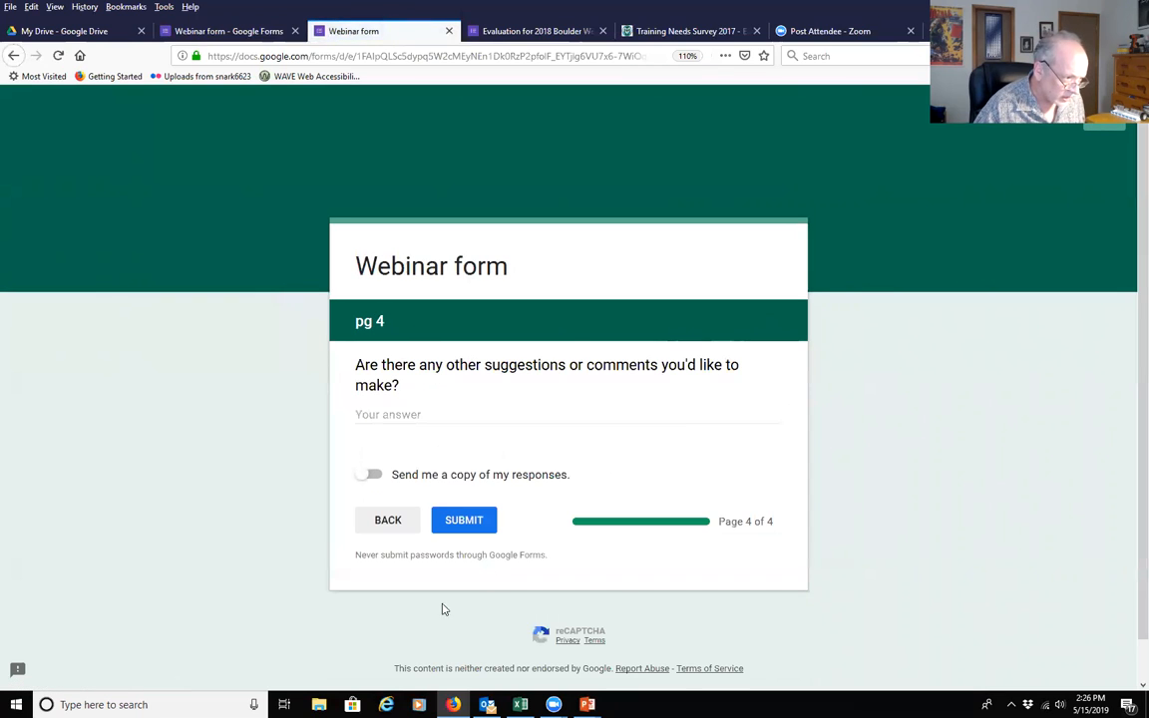
pyautogui.click(357, 414)
pyautogui.write('et4wet')
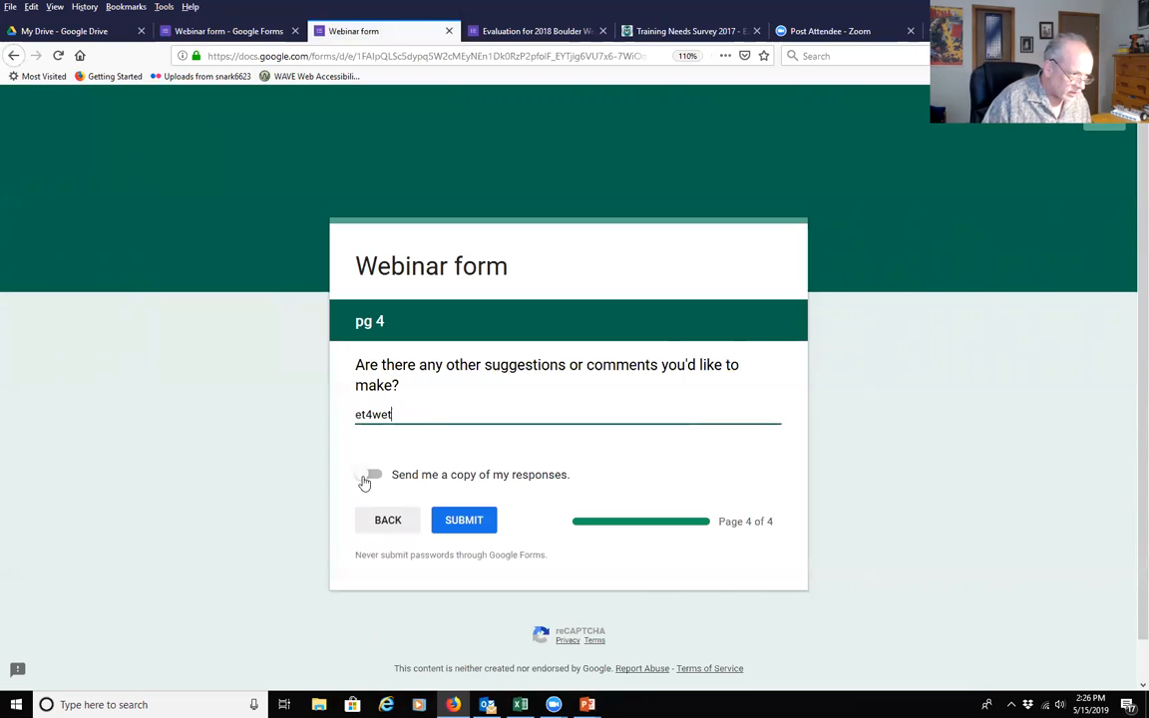
pyautogui.click(373, 476)
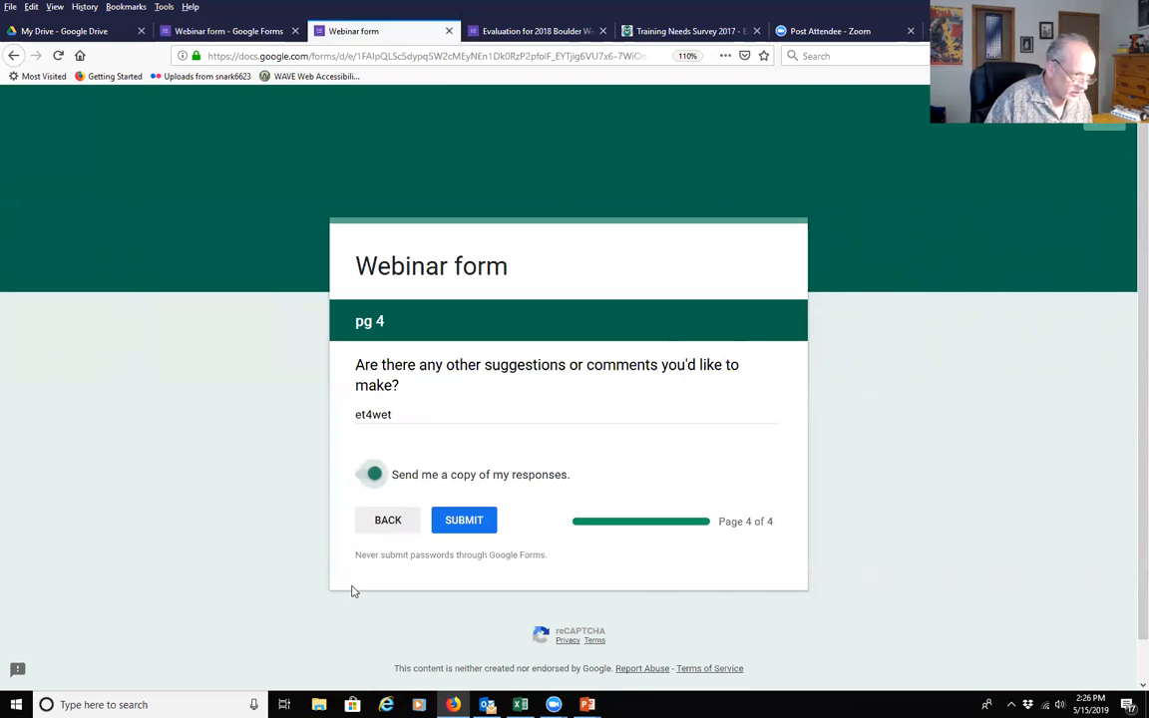
pyautogui.click(371, 475)
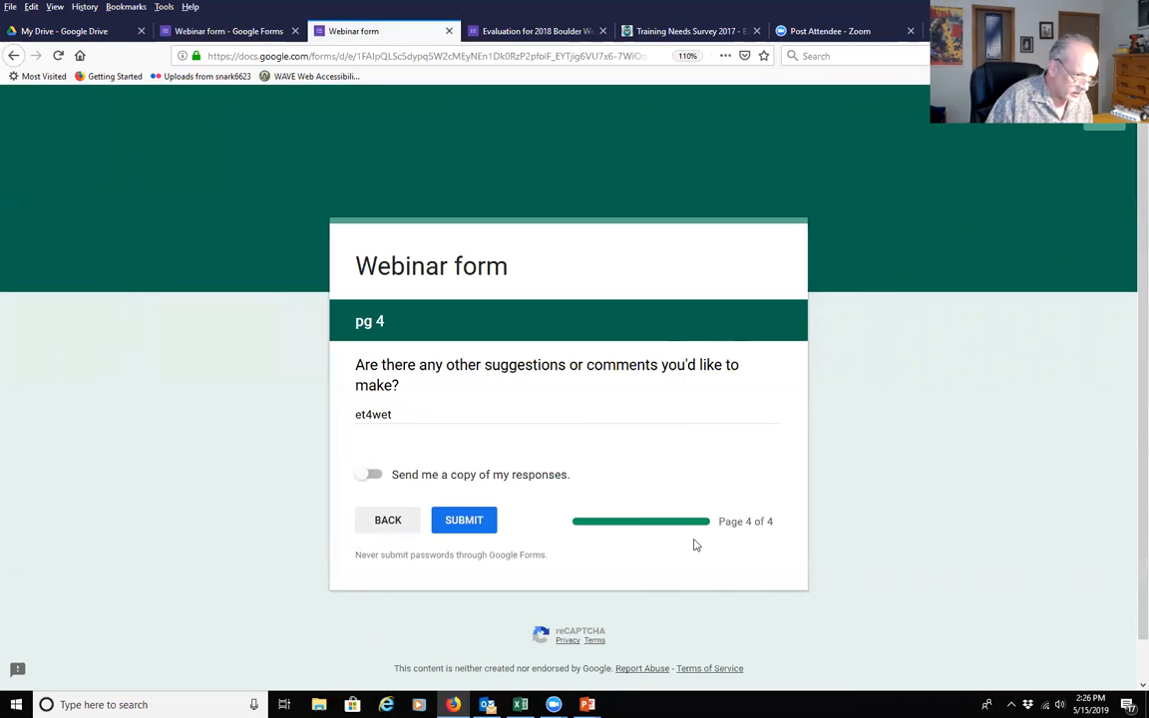
pyautogui.click(481, 532)
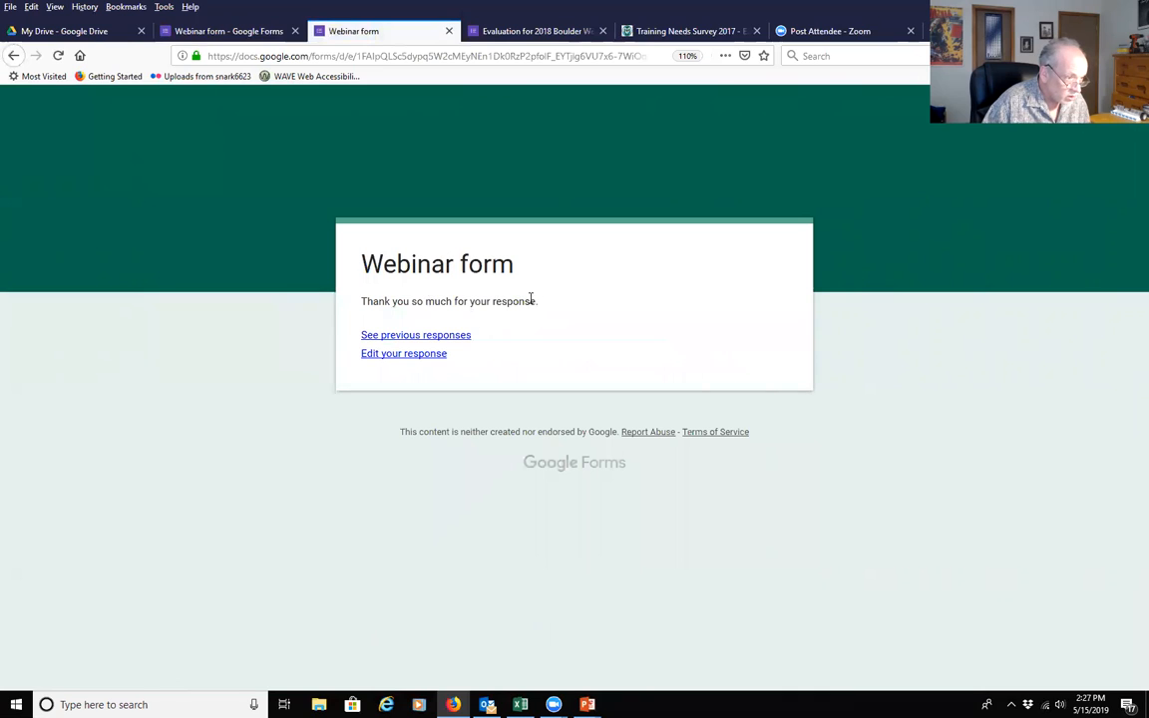
# Examine the summary of previous responses, including the pie chart and text answers, and return to the confirmation page
pyautogui.click(407, 337)
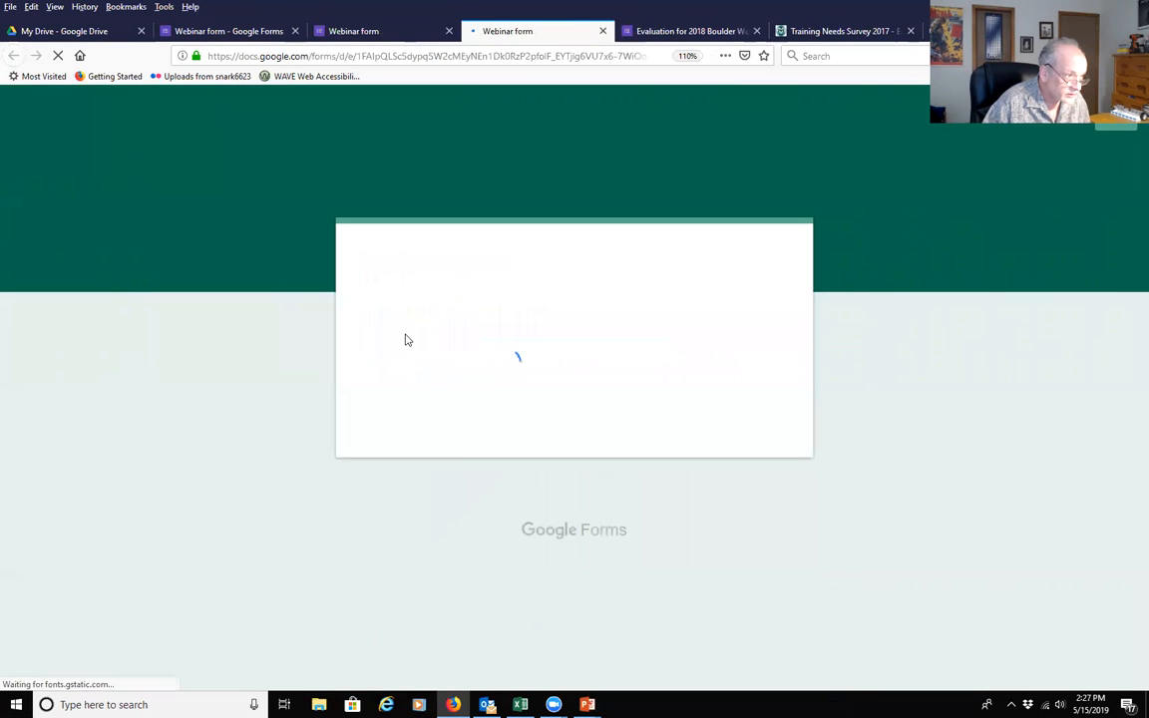
pyautogui.scroll(-5, 462, 395)
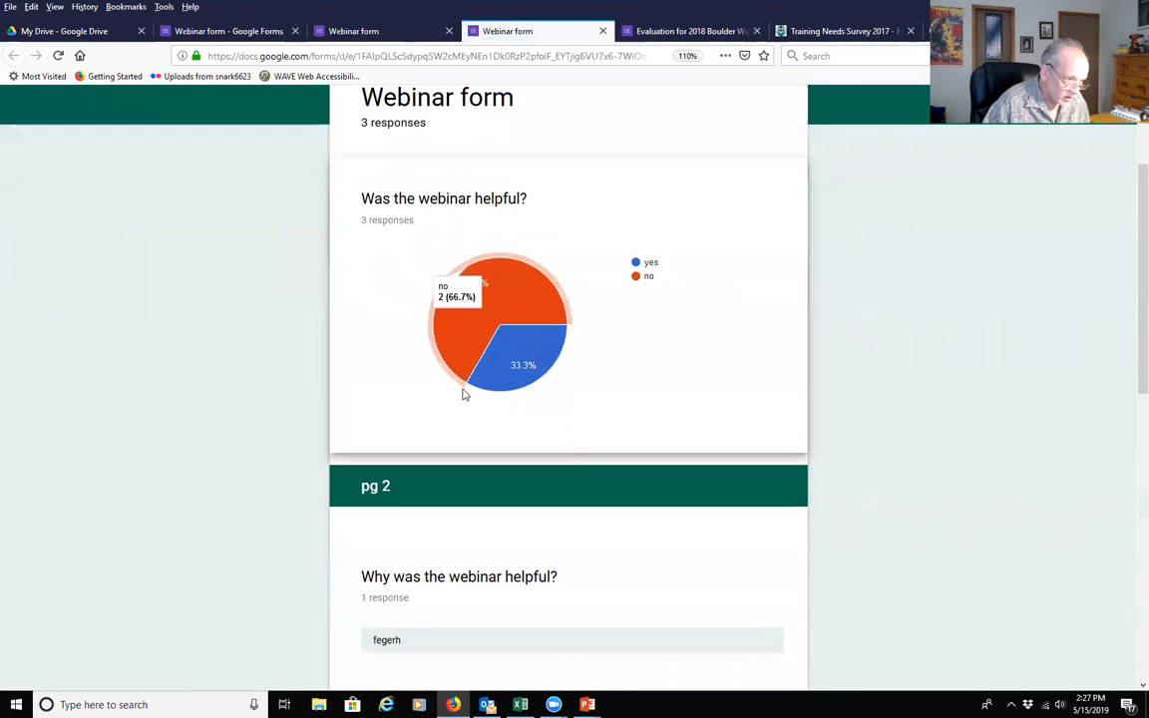
pyautogui.scroll(2, 462, 389)
pyautogui.scroll(-10, 461, 392)
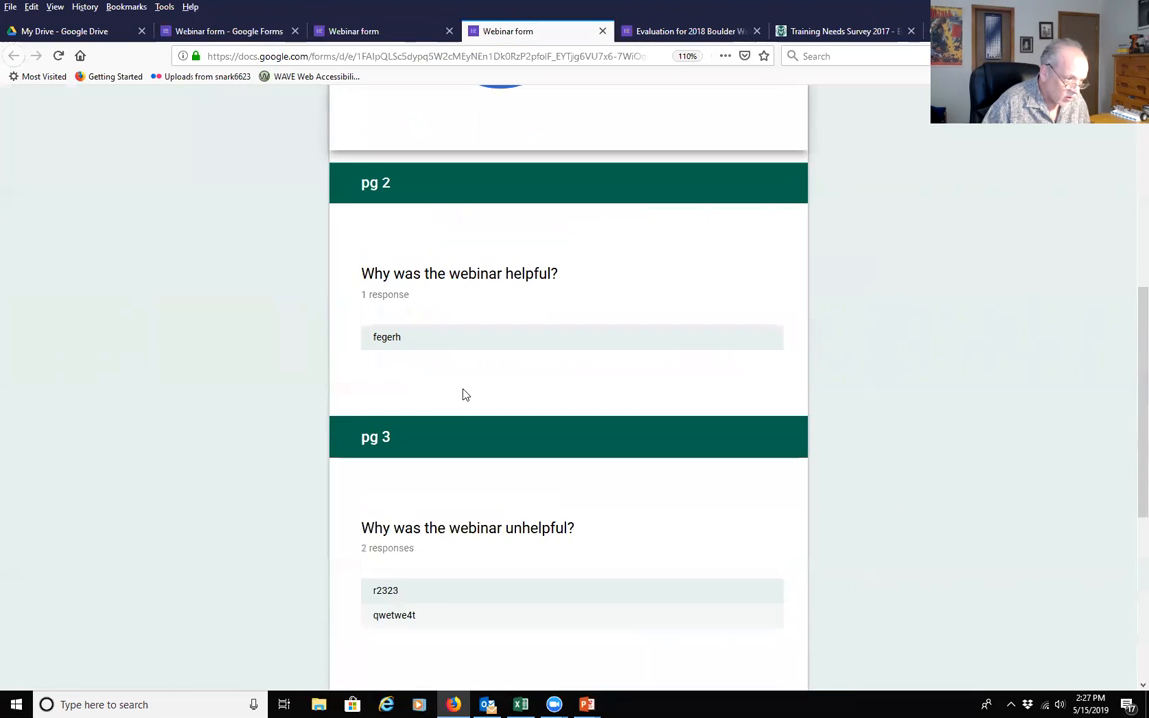
pyautogui.scroll(6, 472, 381)
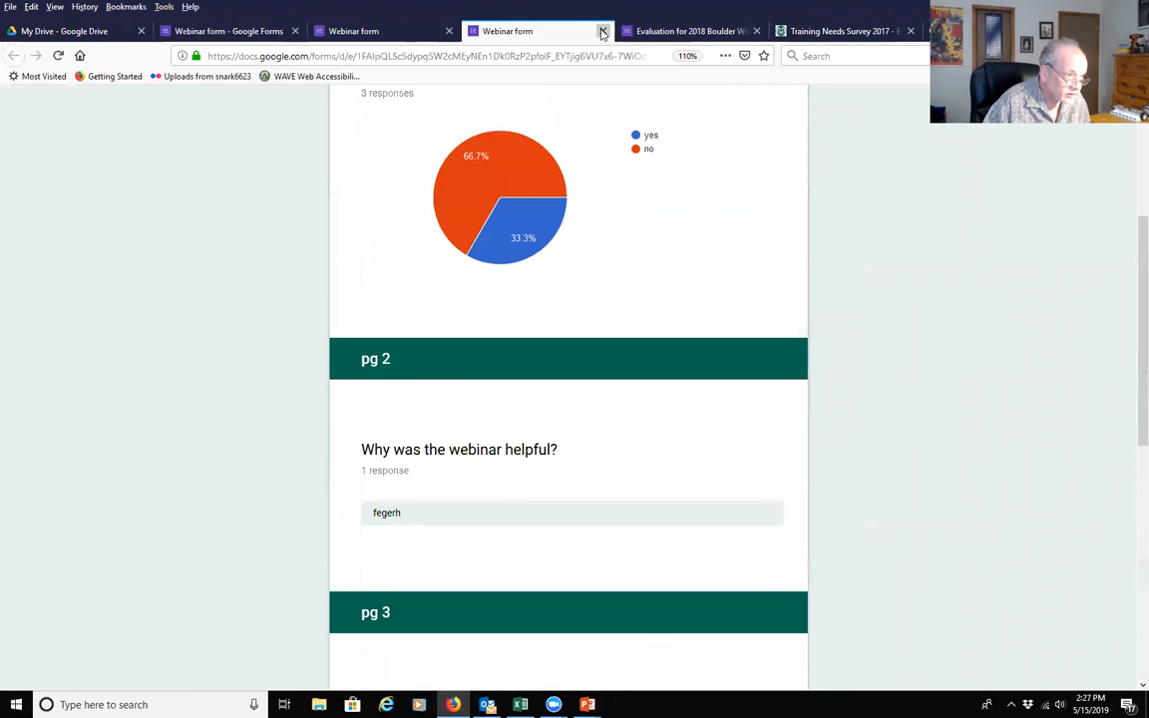
pyautogui.click(603, 31)
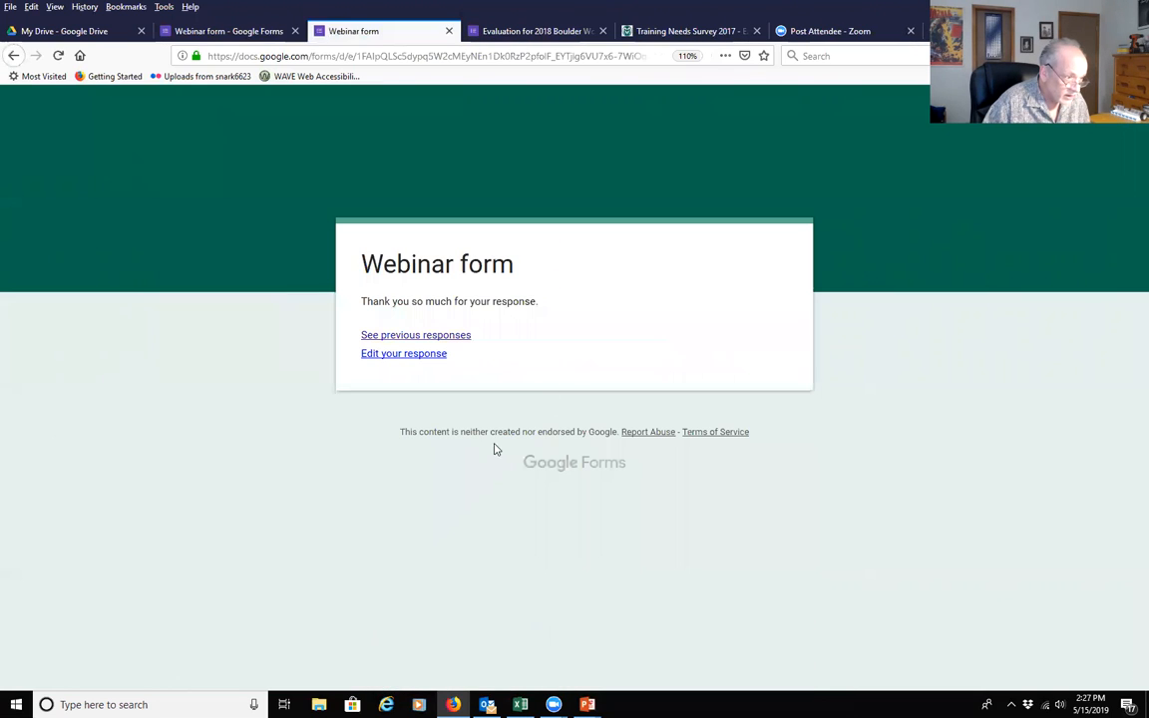
# Edit the submitted response: change the helpful answer to "yes", give "wrfqwe" as the reason, and resubmit it
pyautogui.click(413, 358)
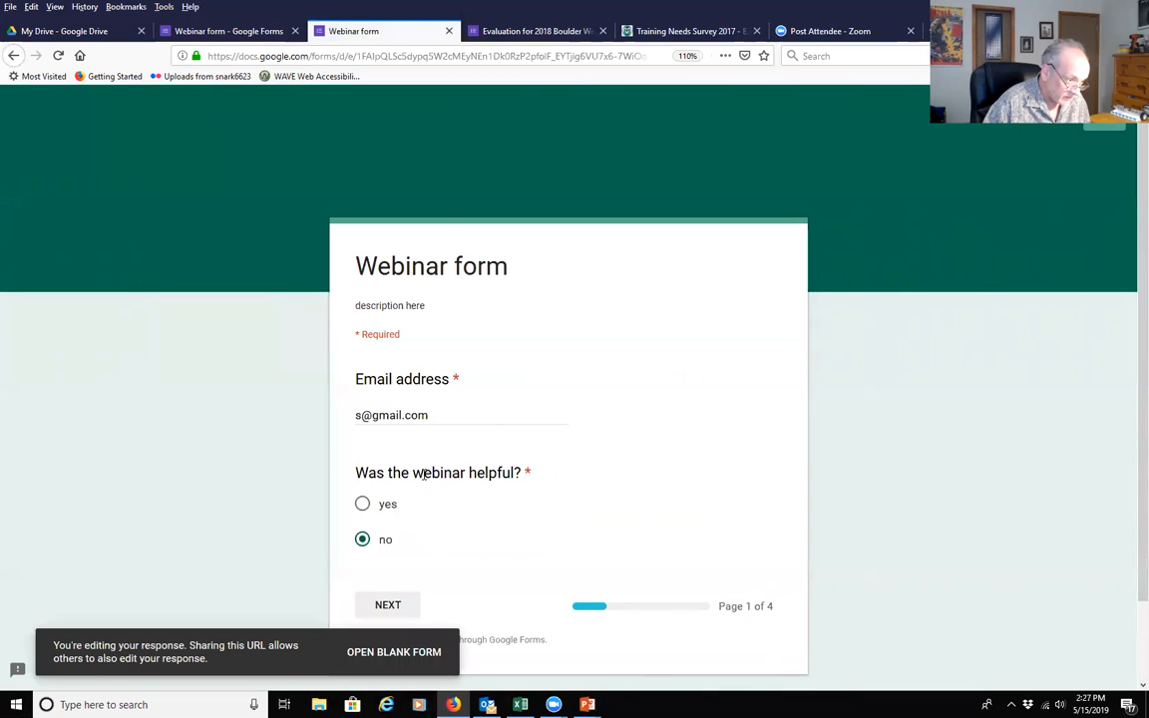
pyautogui.click(363, 504)
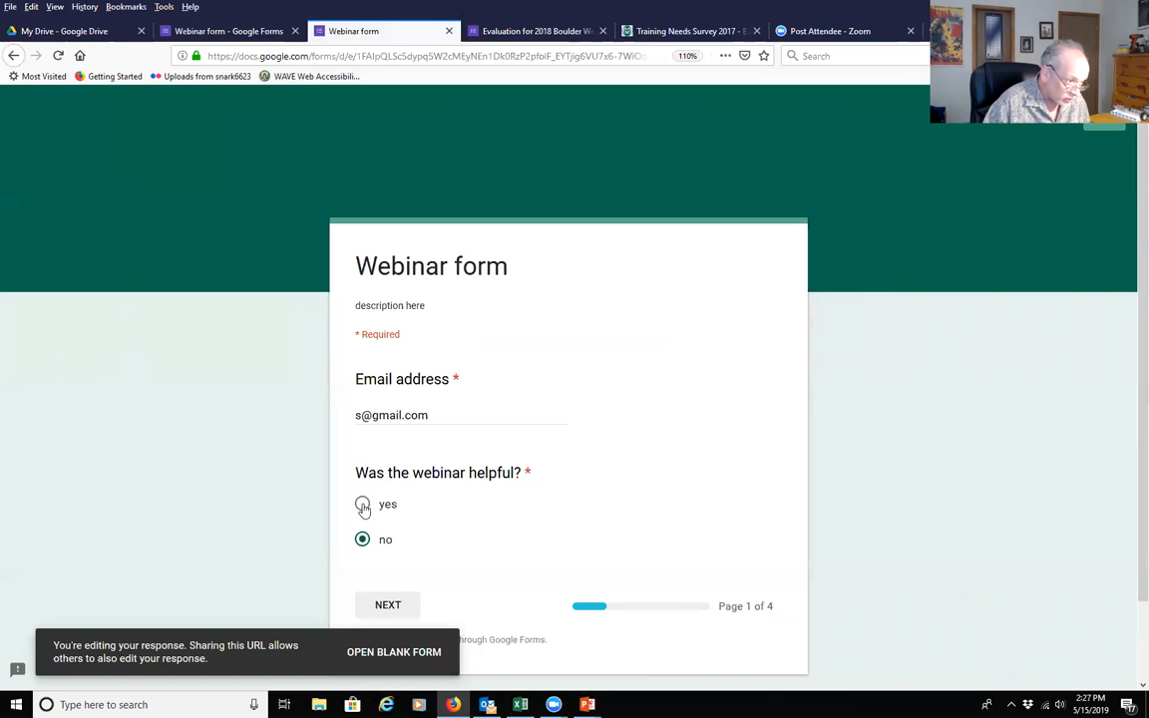
pyautogui.scroll(-2, 564, 451)
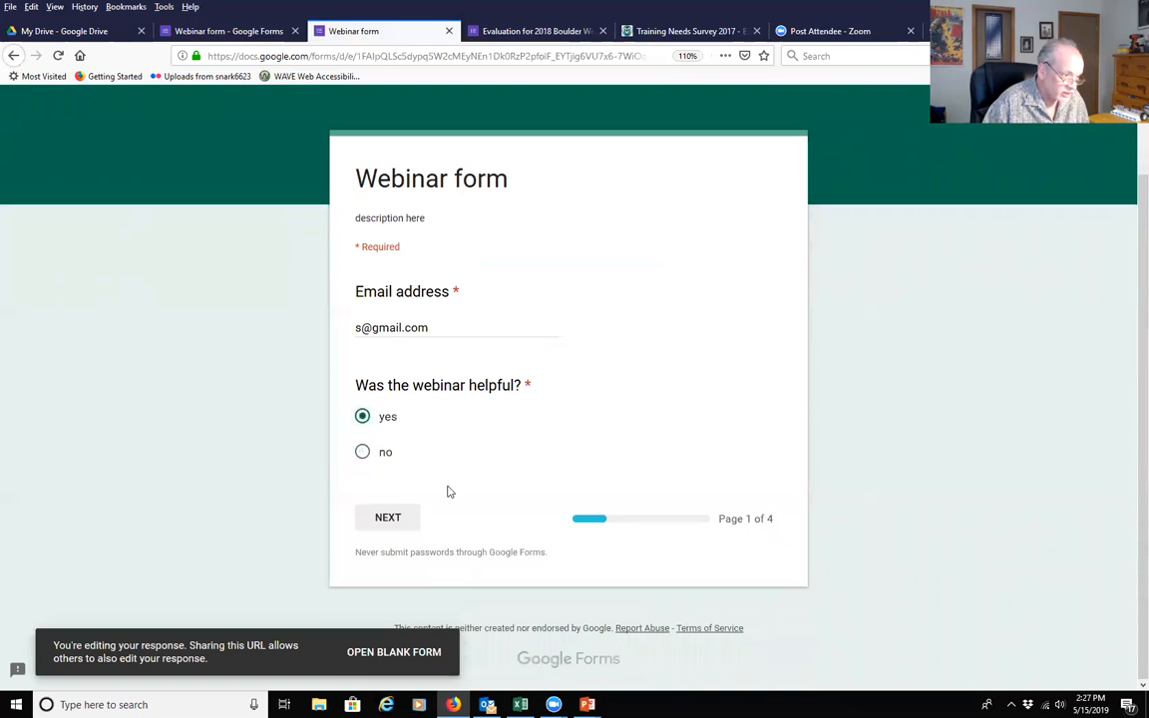
pyautogui.click(388, 519)
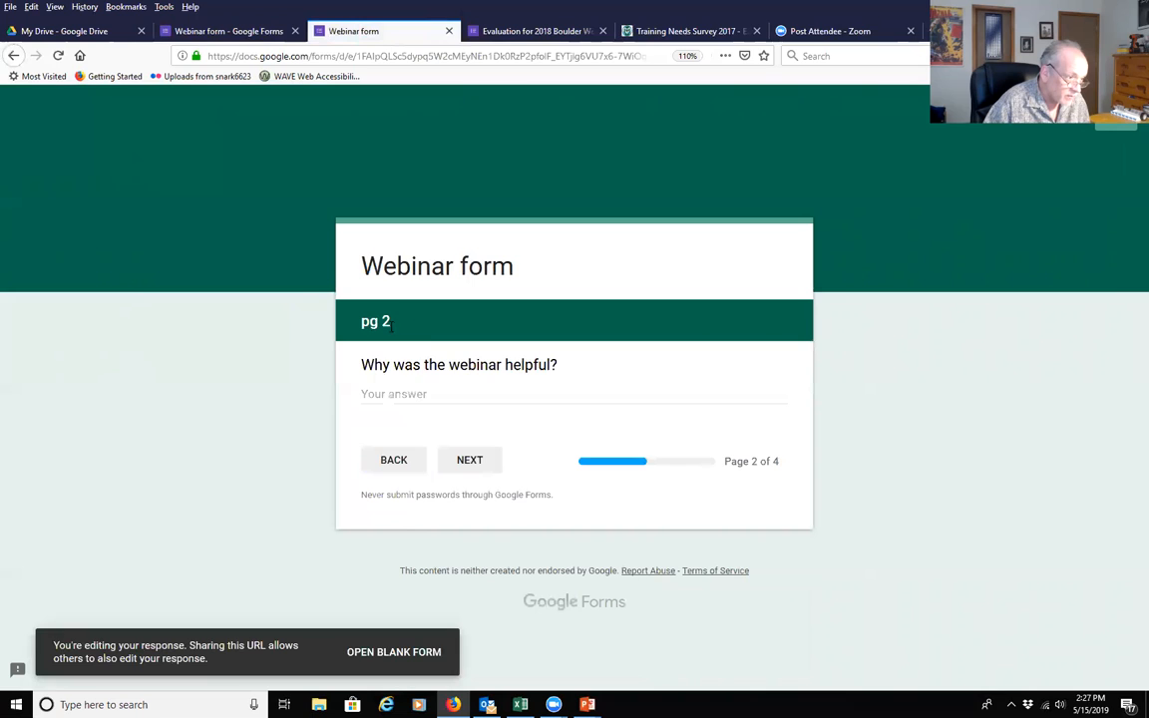
pyautogui.click(427, 397)
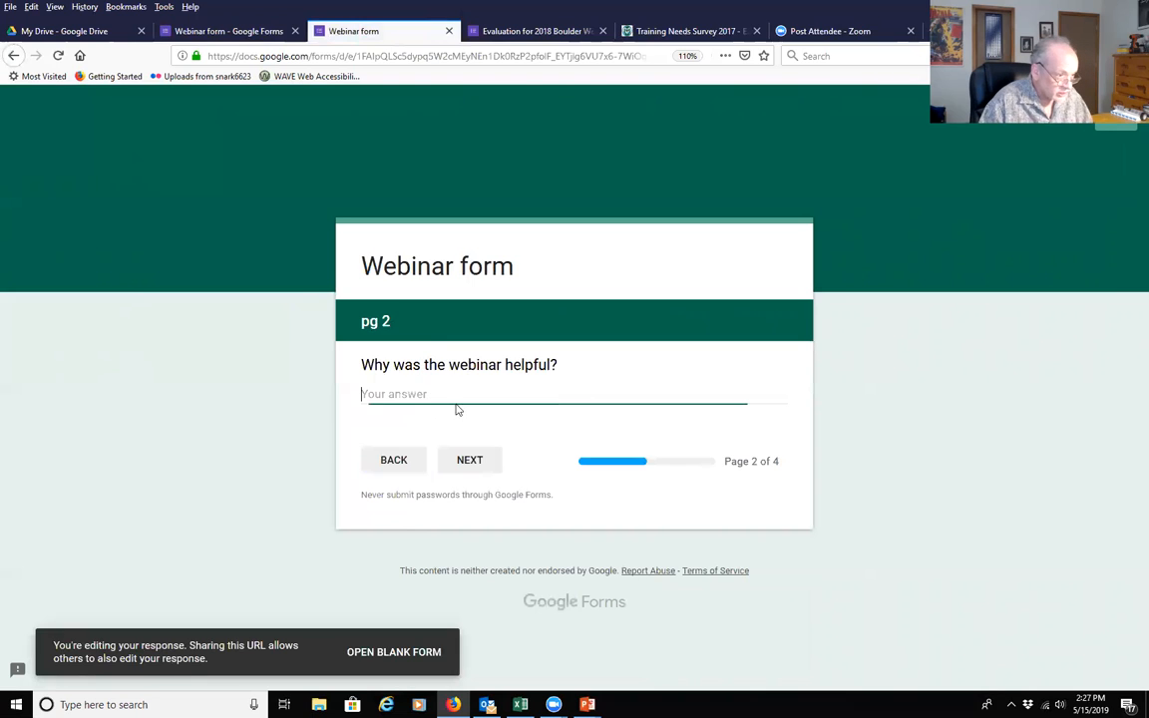
pyautogui.write('wrfqwe')
pyautogui.click(478, 460)
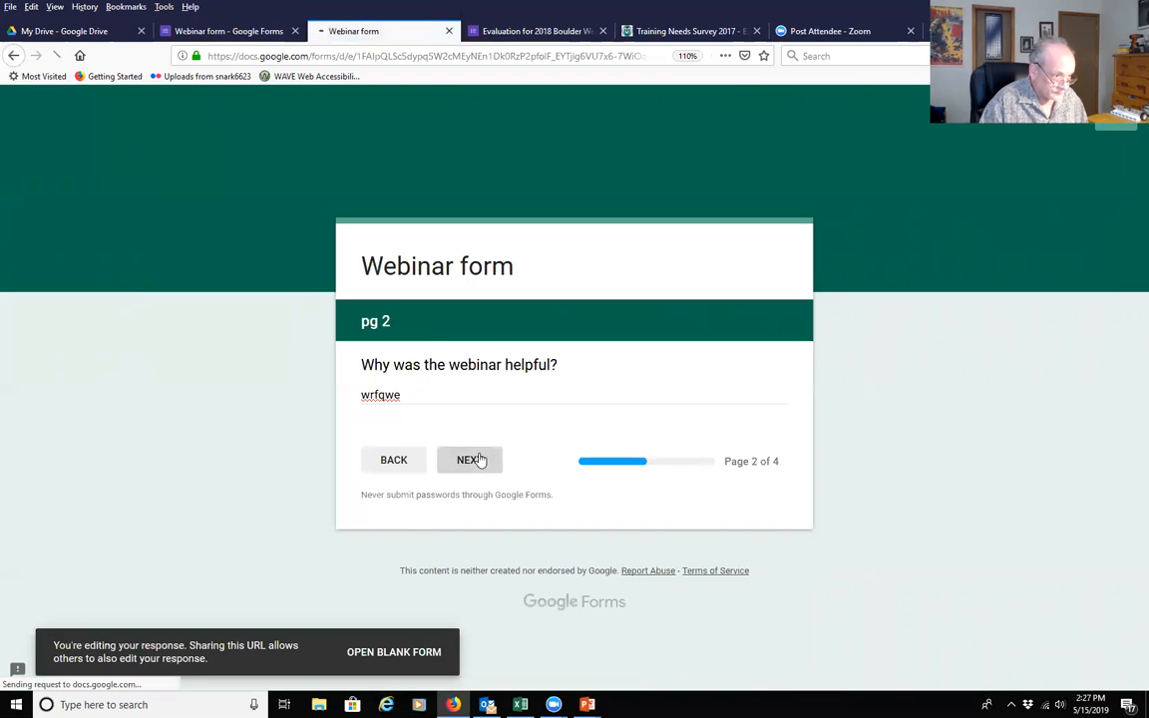
pyautogui.click(464, 521)
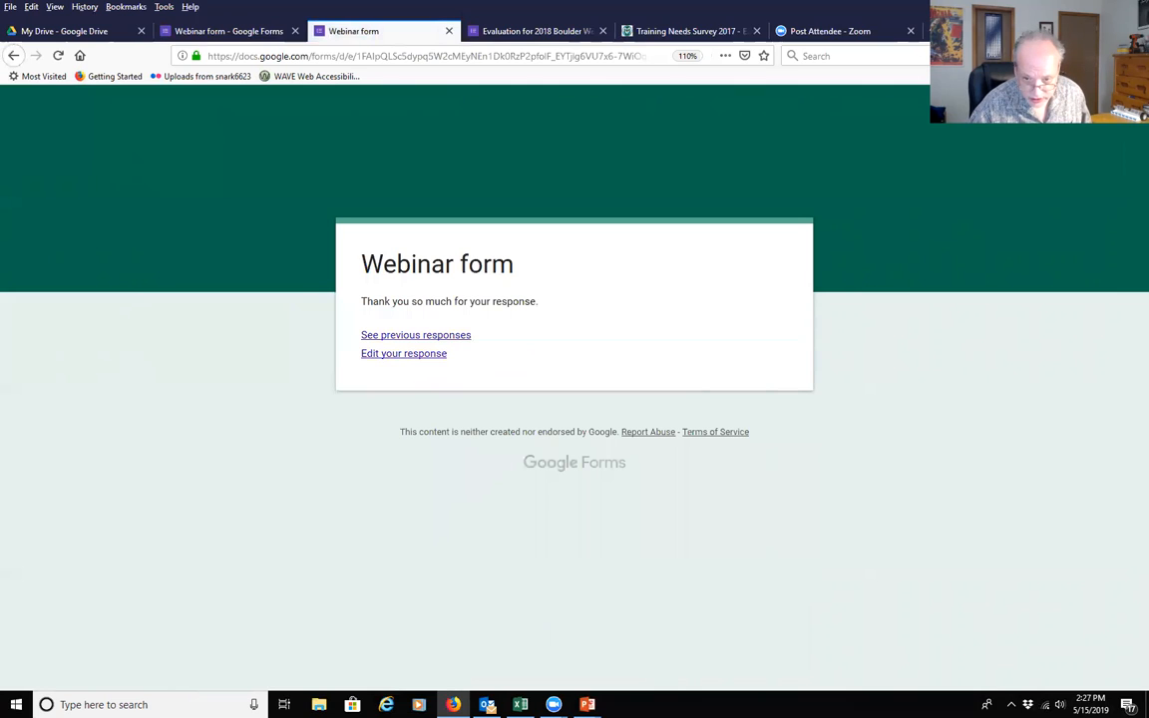
pyautogui.hotkey('alt', 'Tab')
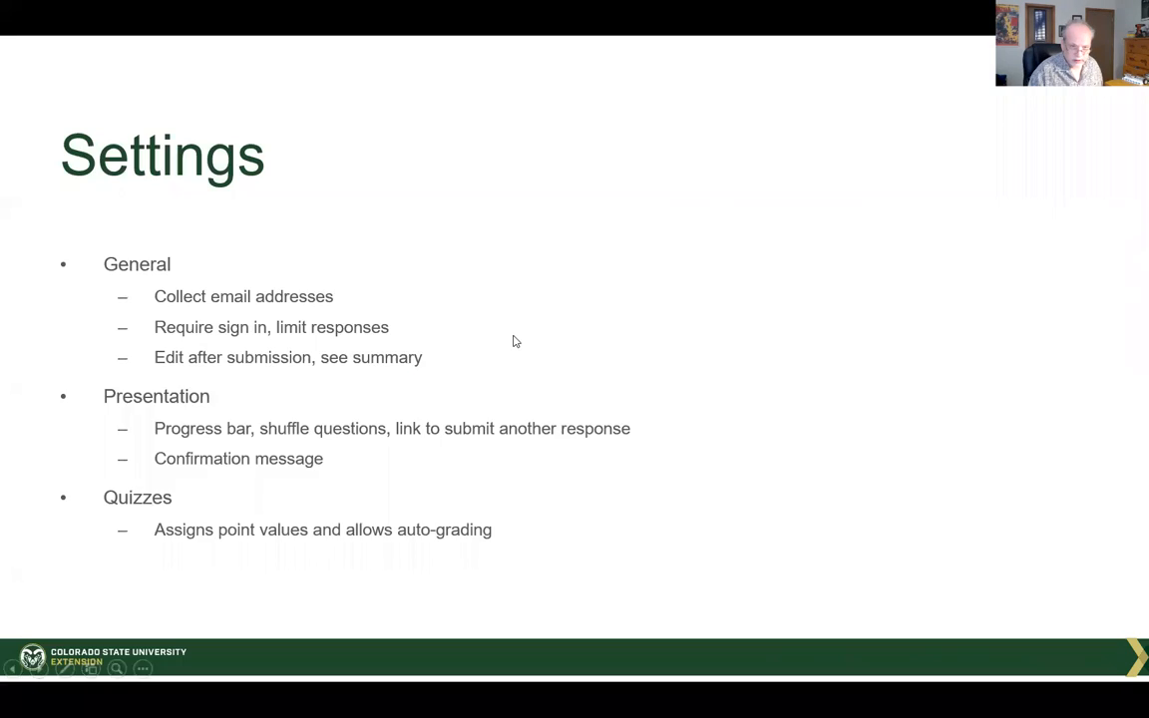
pyautogui.click(515, 340)
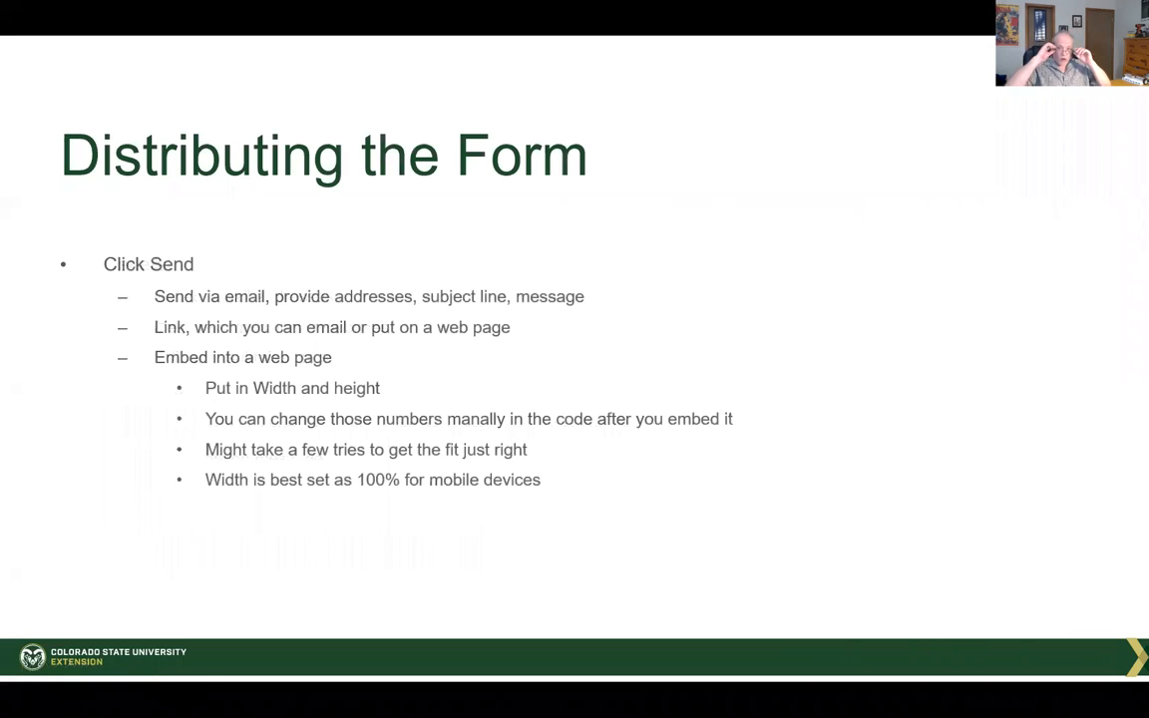
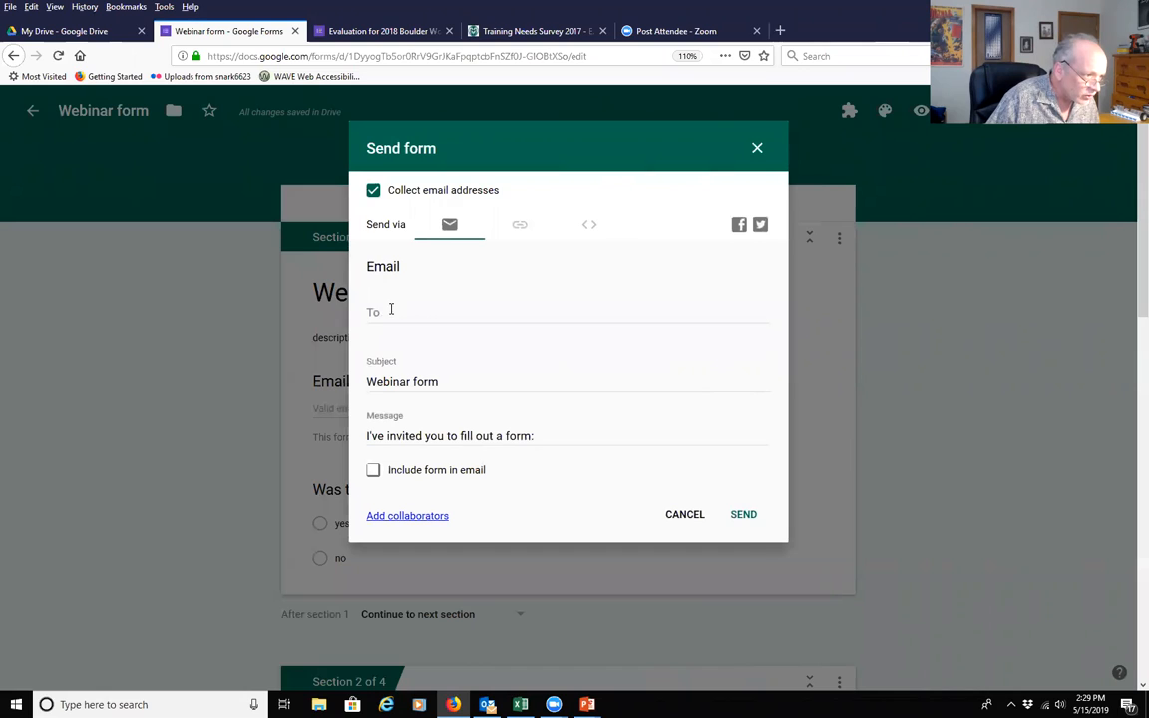
# Look over the invitation email's subject and message, and try including the form in the email
pyautogui.click(390, 381)
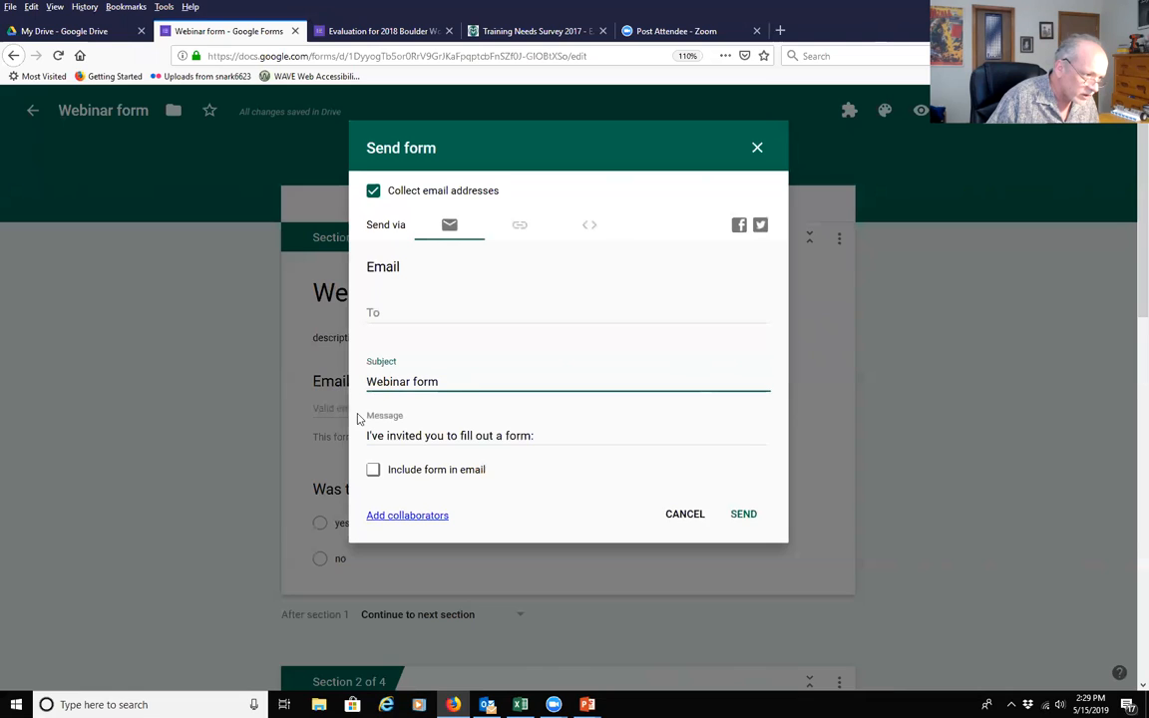
pyautogui.click(404, 435)
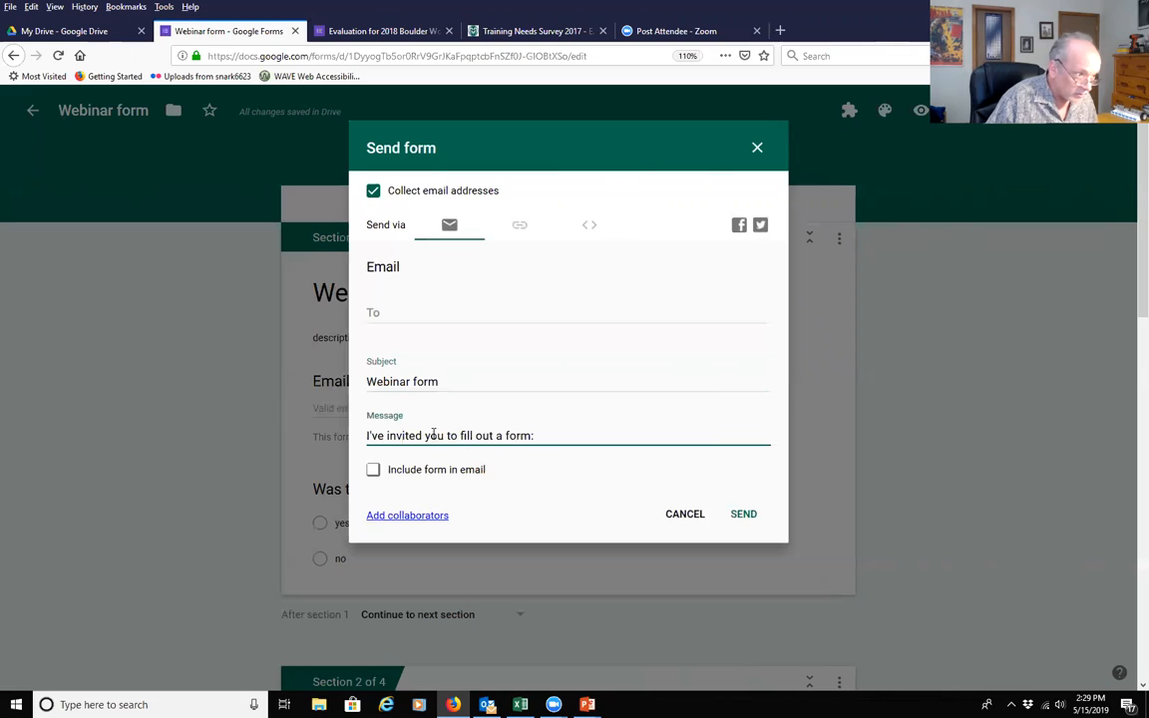
pyautogui.click(538, 469)
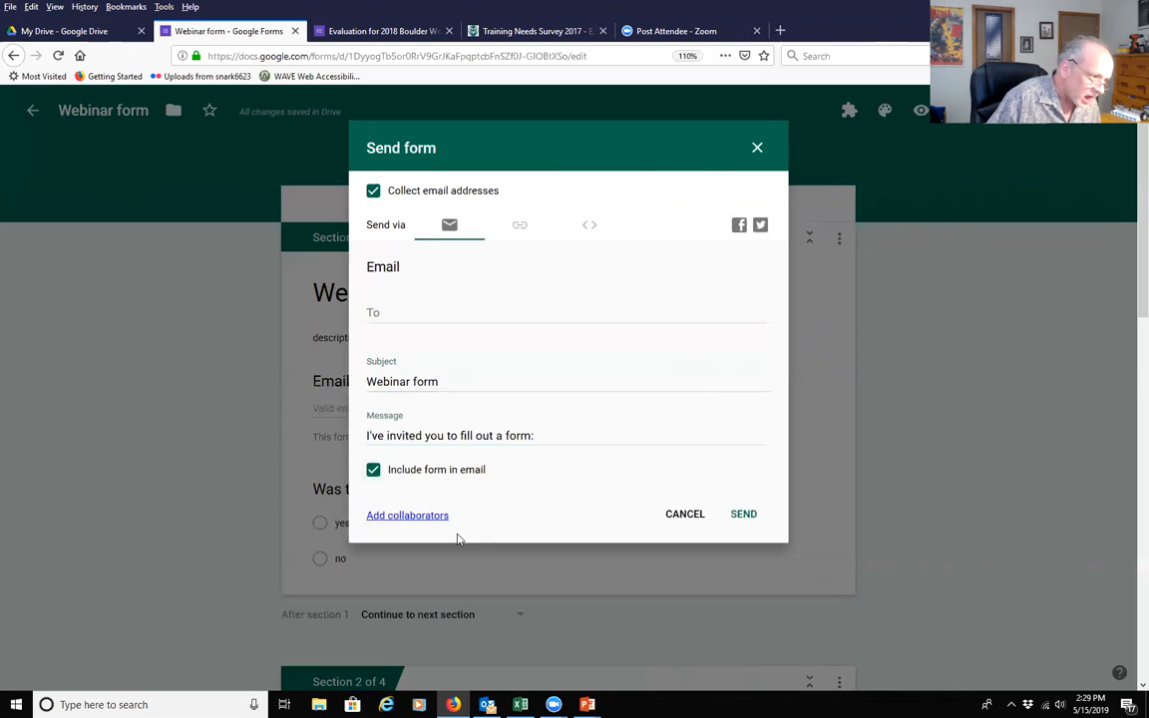
pyautogui.click(372, 470)
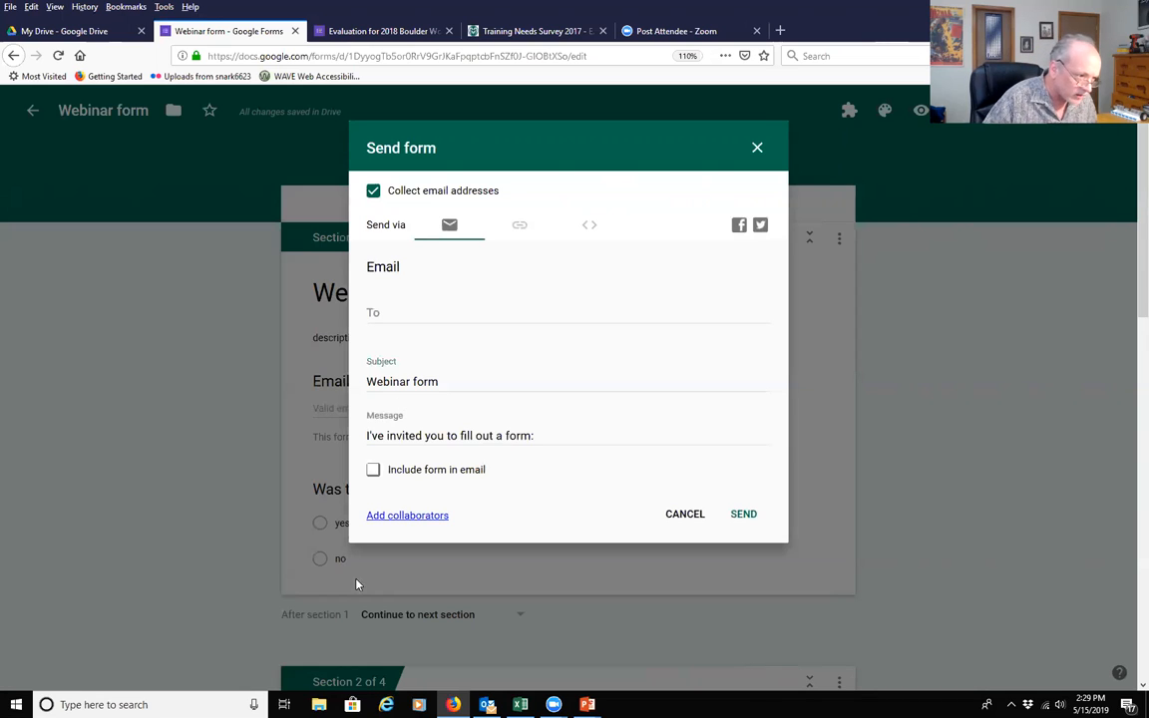
# Choose to send the form as a link and shorten its URL
pyautogui.click(521, 229)
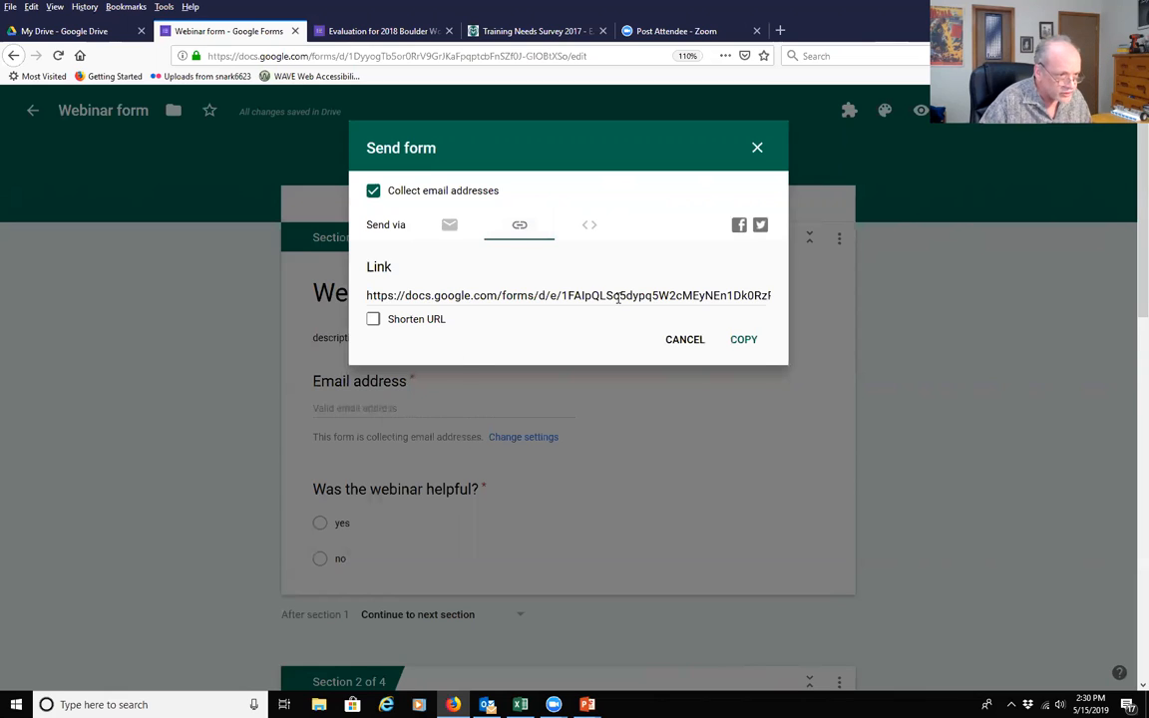
pyautogui.click(373, 319)
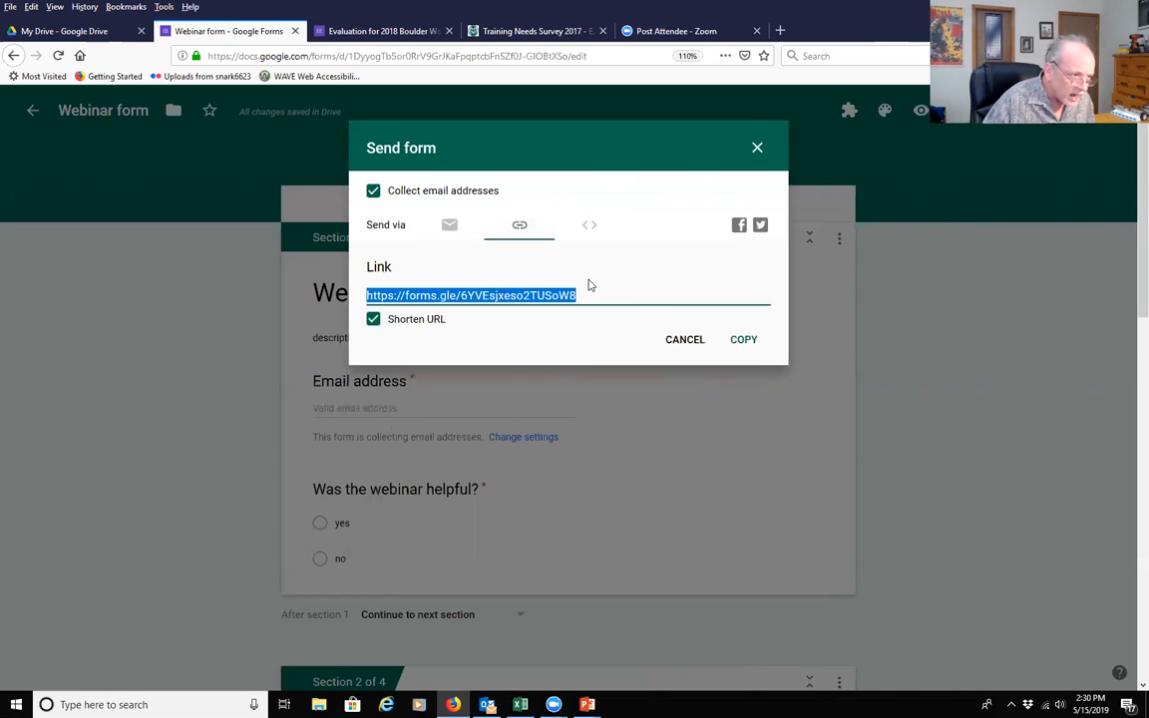
# Choose to embed the form as HTML, set the embed height to 1200 px, and copy the embed code
pyautogui.click(588, 229)
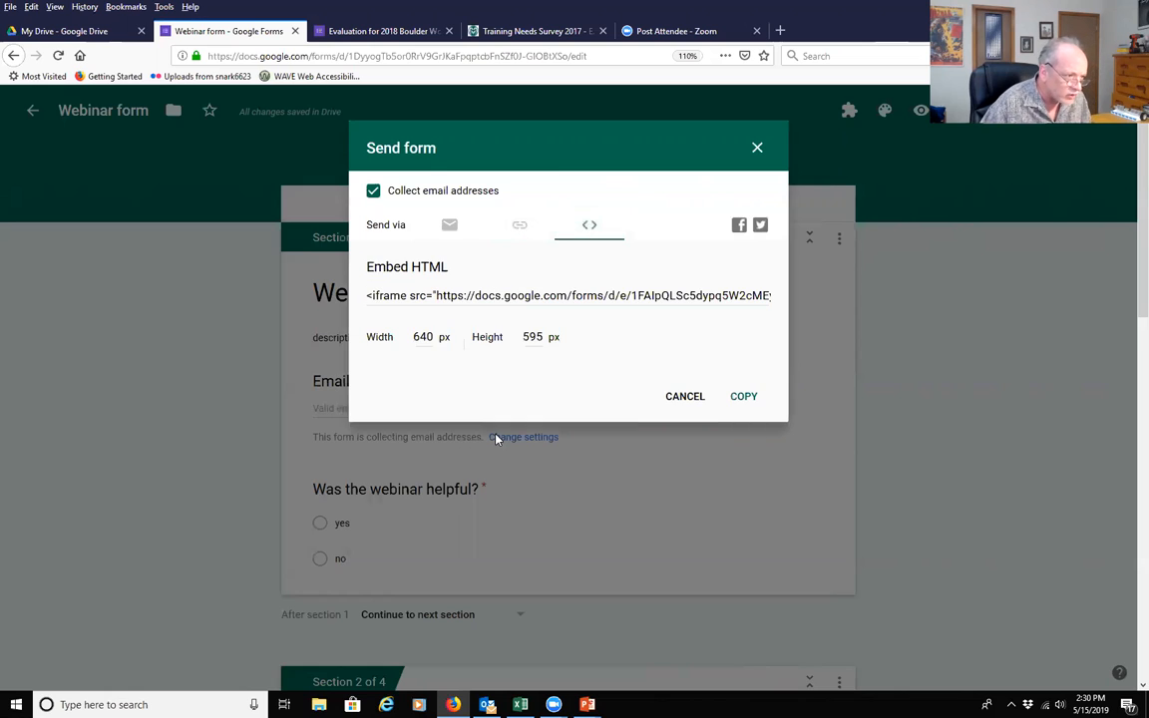
pyautogui.click(441, 293)
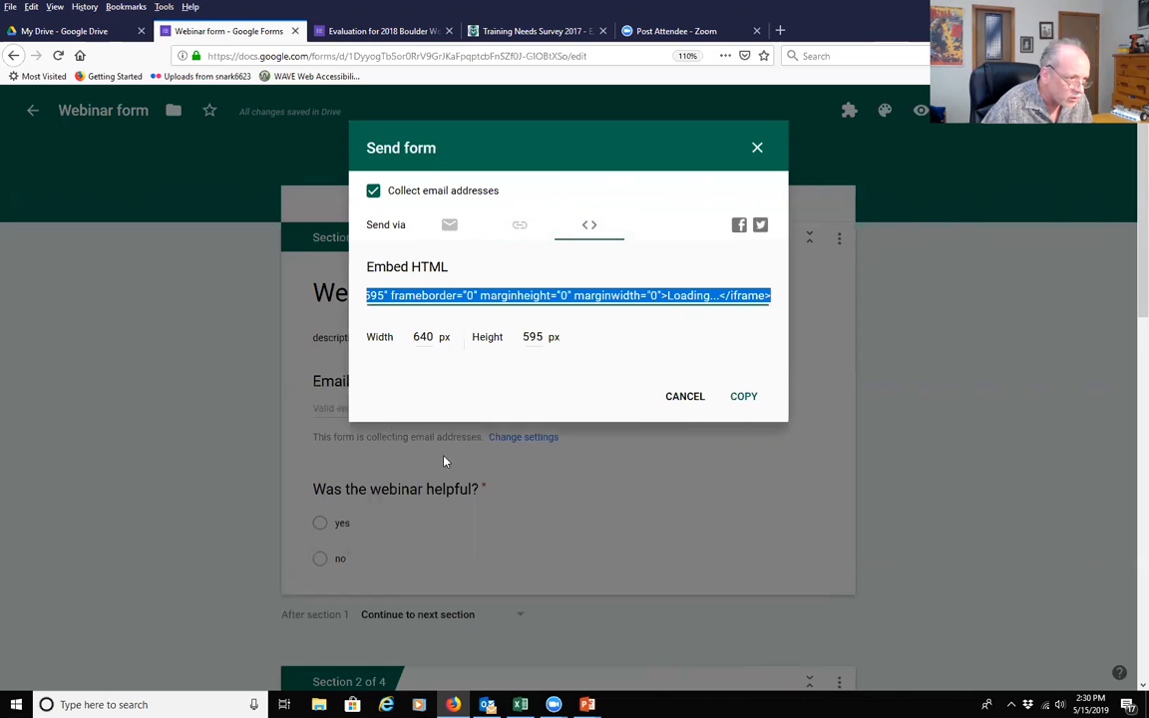
pyautogui.click(419, 337)
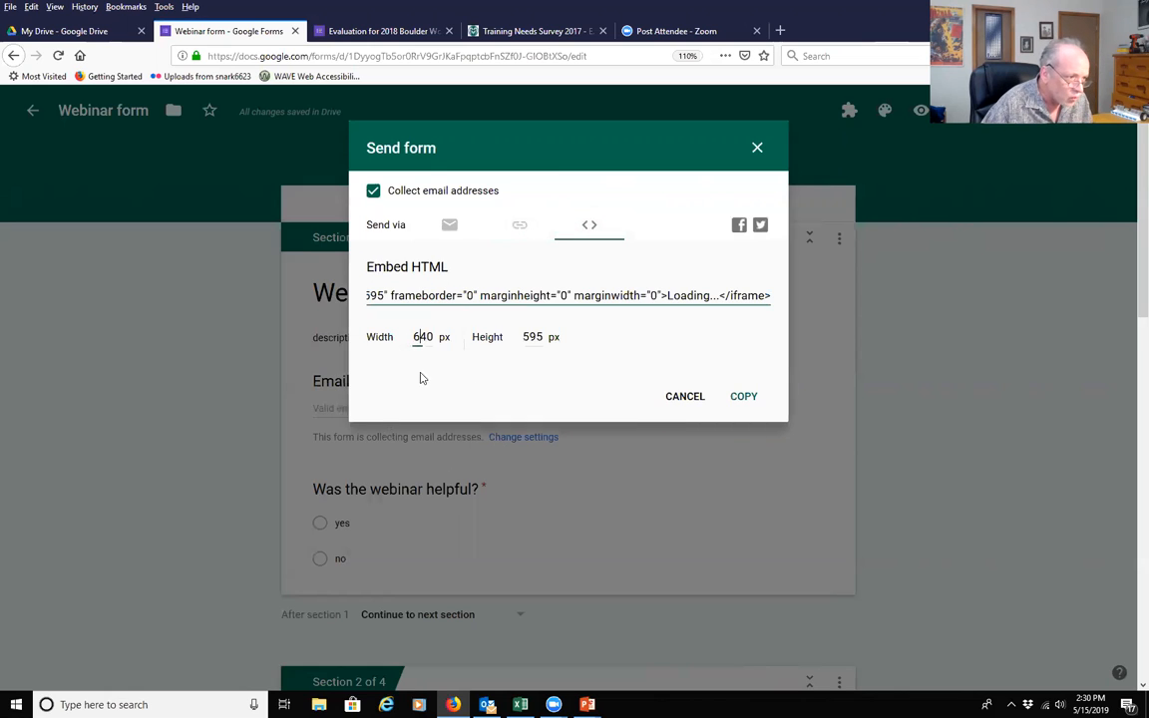
pyautogui.click(522, 337)
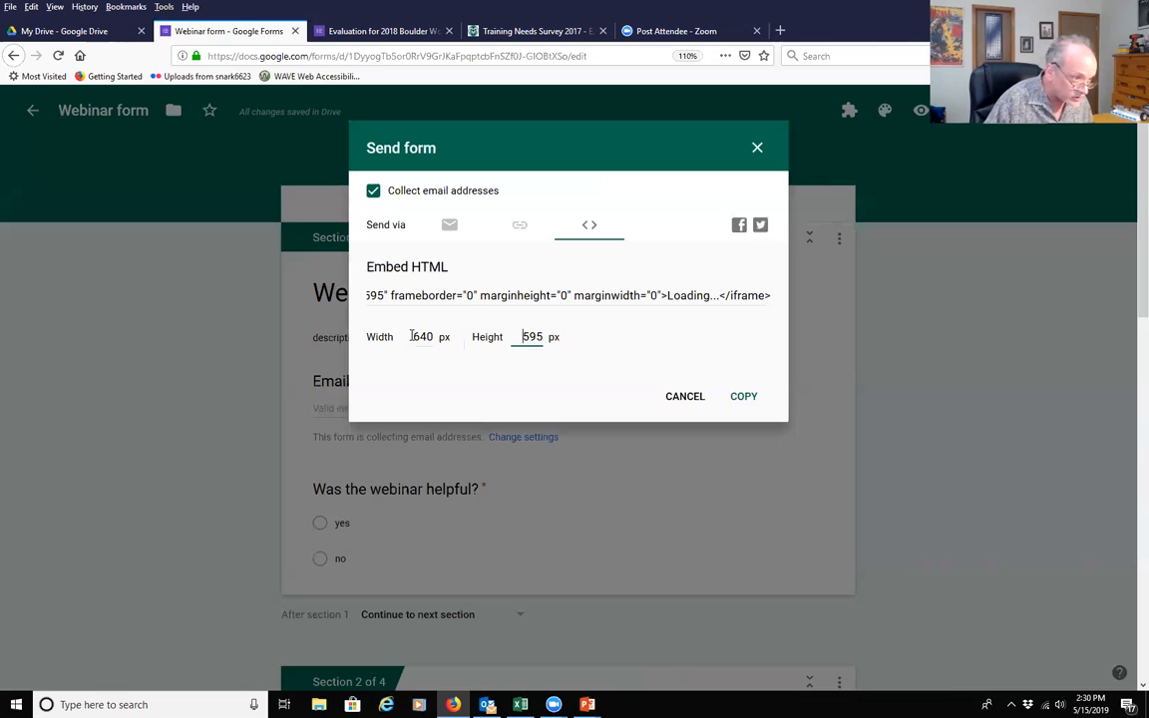
pyautogui.moveTo(517, 333); pyautogui.dragTo(578, 341)
pyautogui.write('1200')
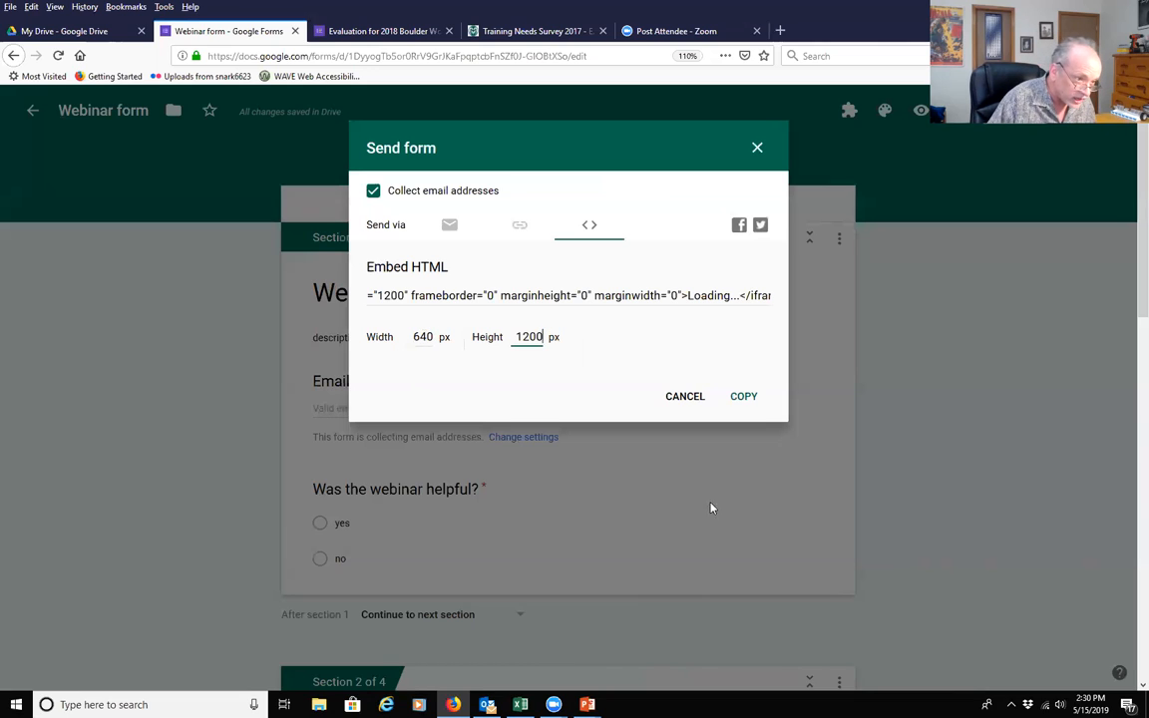
pyautogui.click(742, 401)
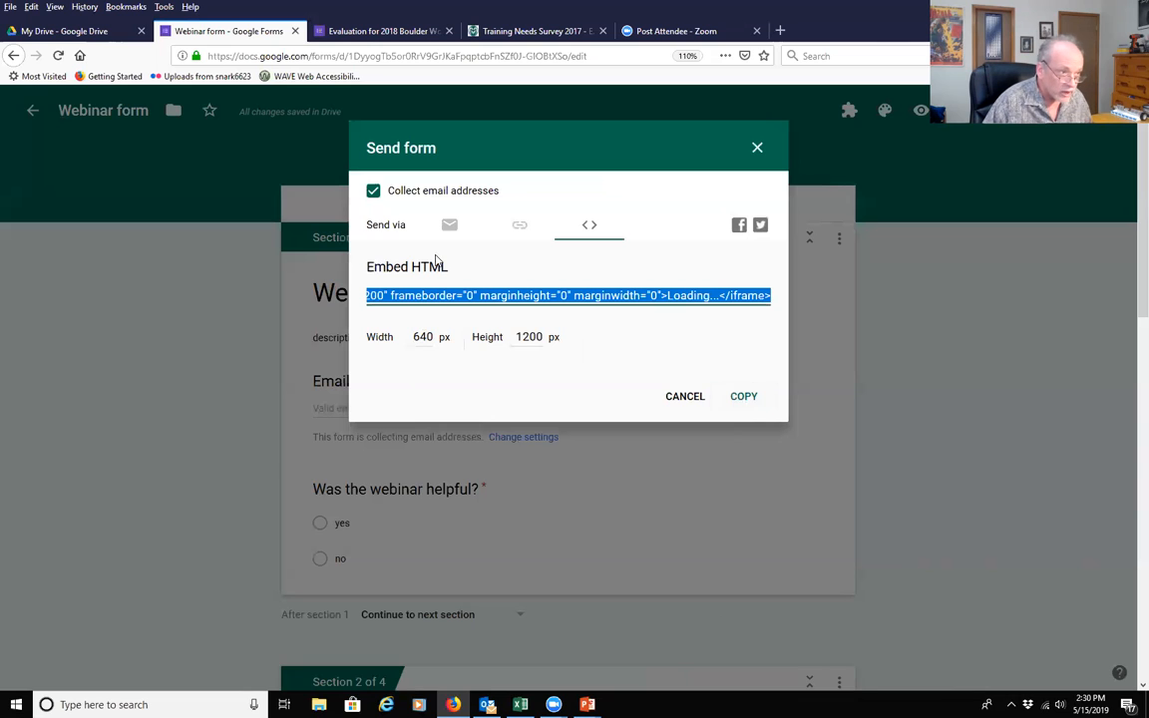
# Switch to the Extension Technology Training WordPress site and add a new page titled "Webinar form"
pyautogui.click(534, 31)
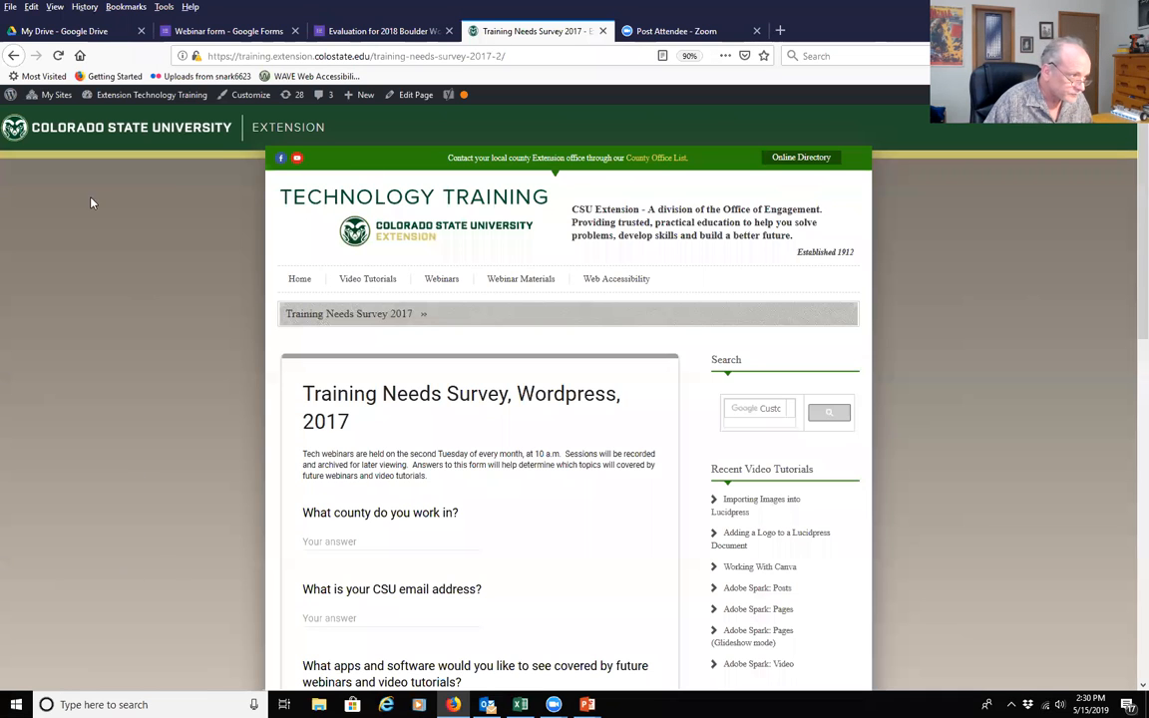
pyautogui.moveTo(136, 101)
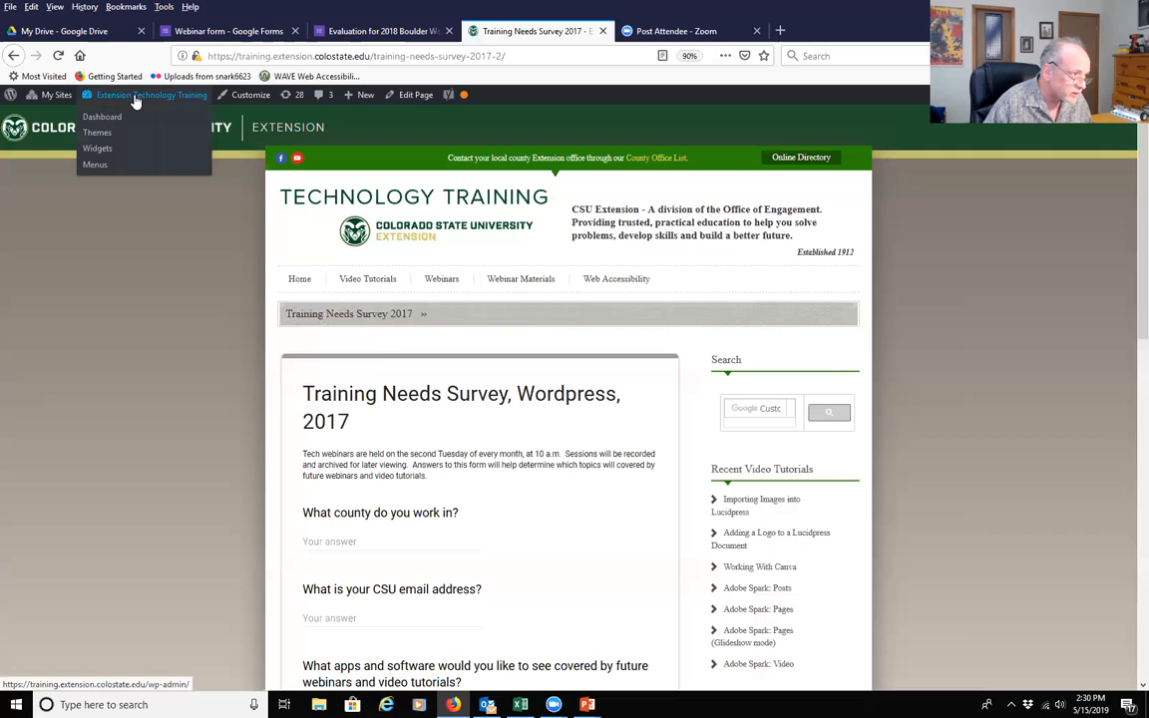
pyautogui.click(89, 164)
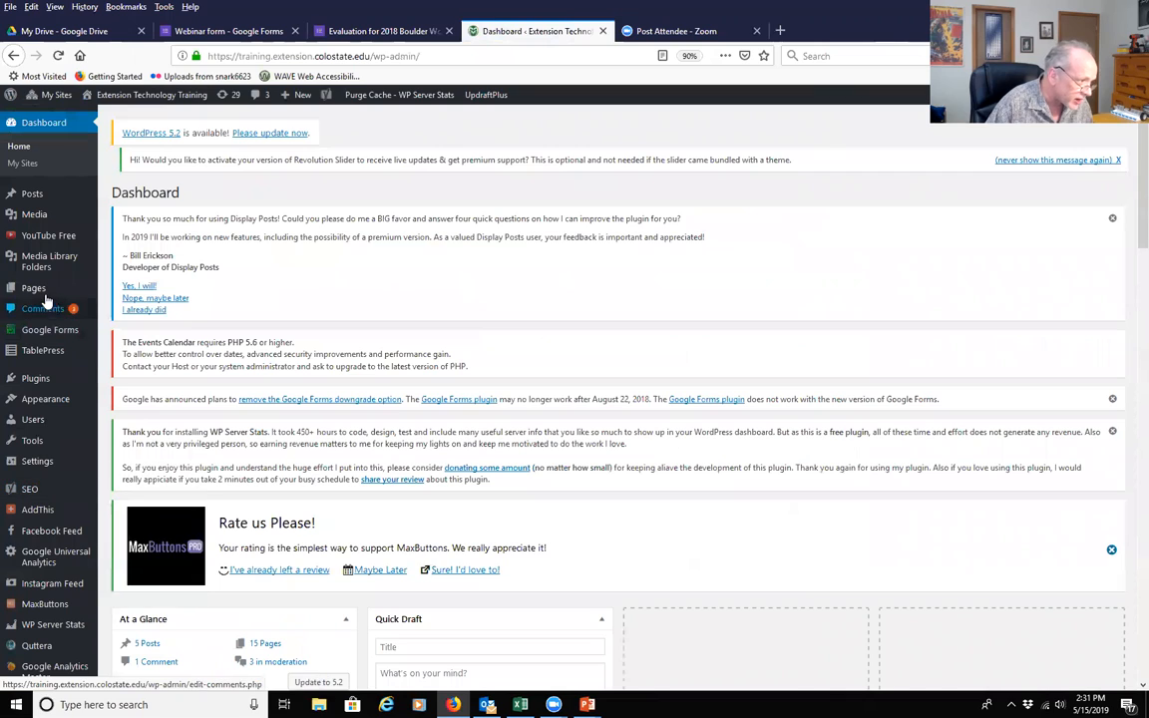
pyautogui.moveTo(65, 288)
pyautogui.click(125, 308)
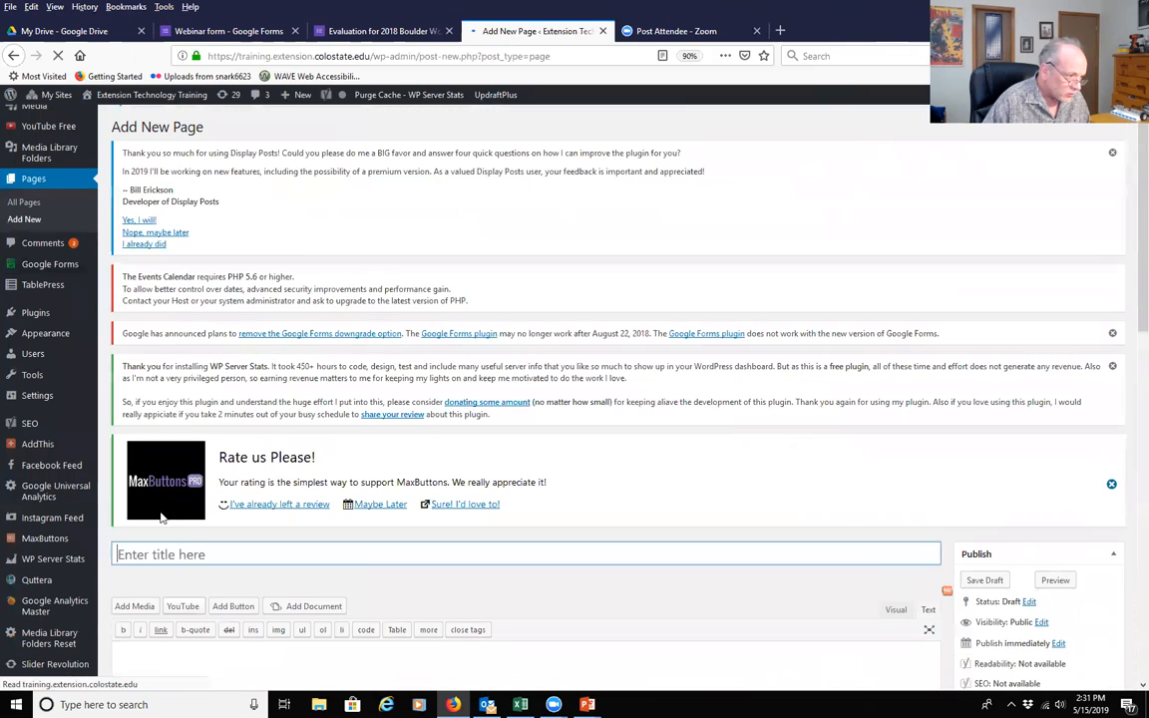
pyautogui.scroll(-1, 203, 628)
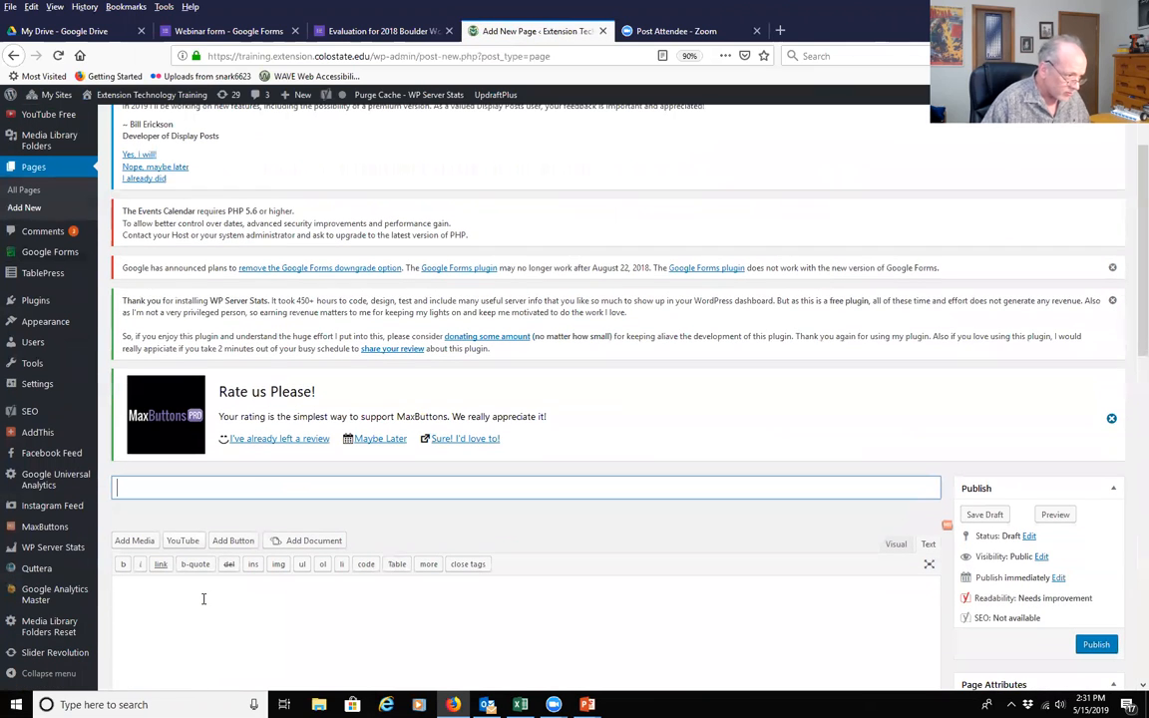
pyautogui.write('Web')
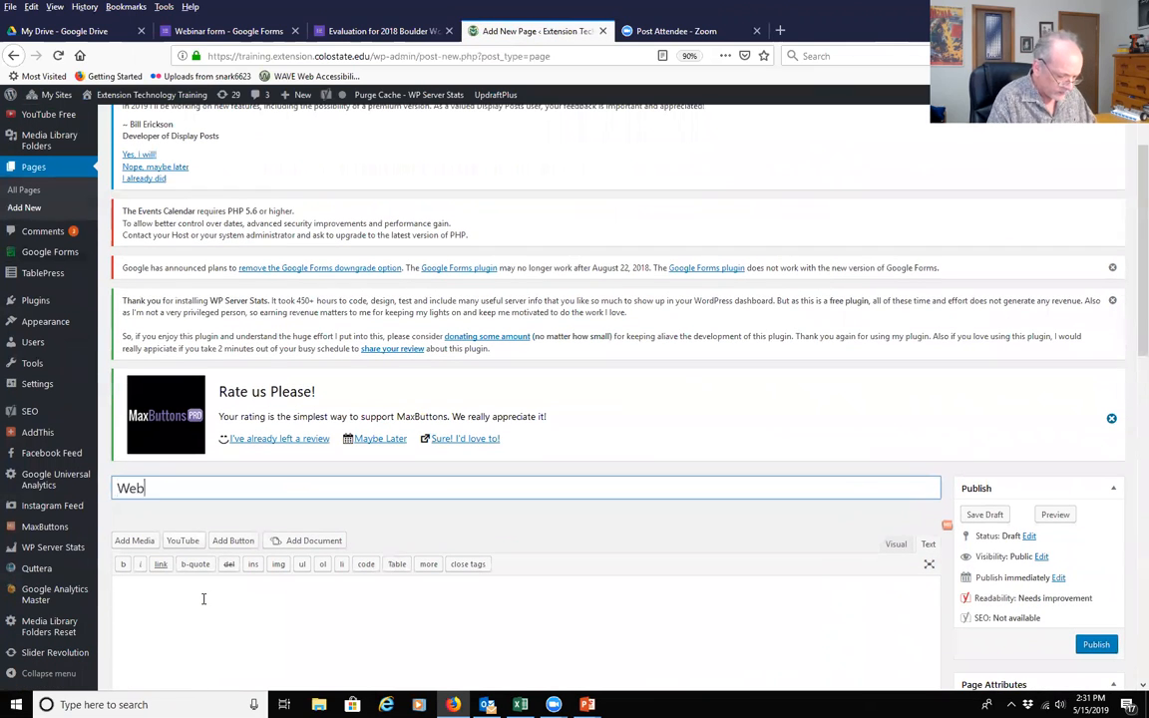
pyautogui.write('inar form')
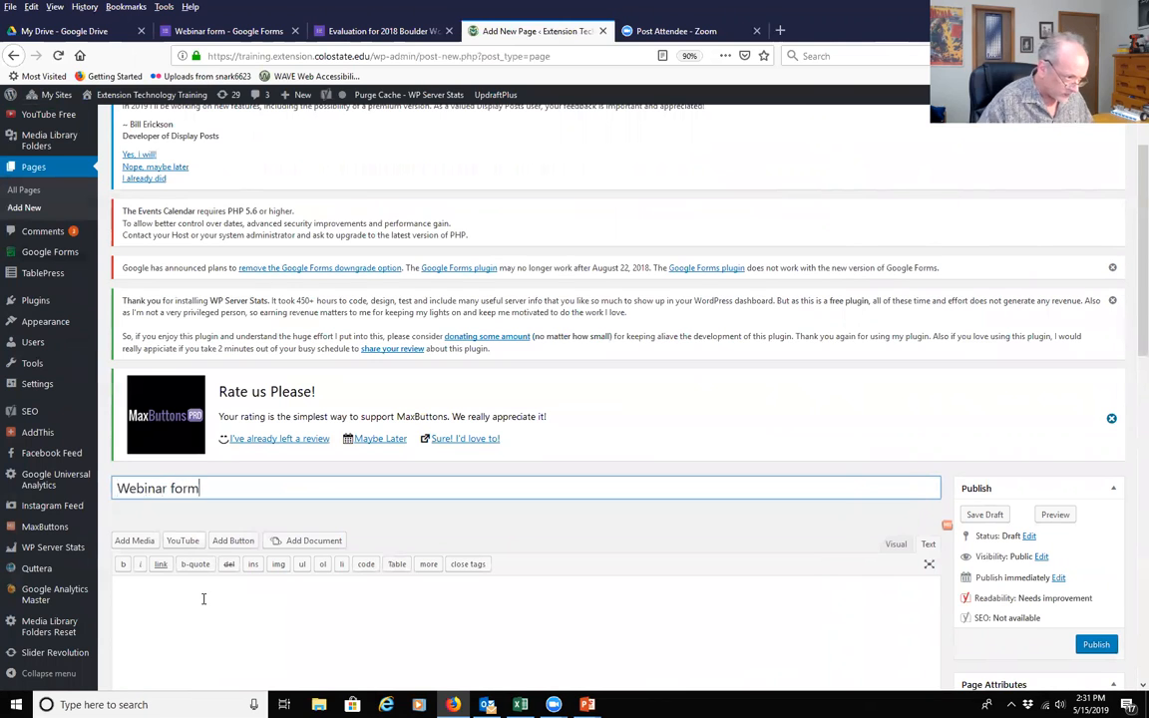
pyautogui.scroll(-2, 205, 618)
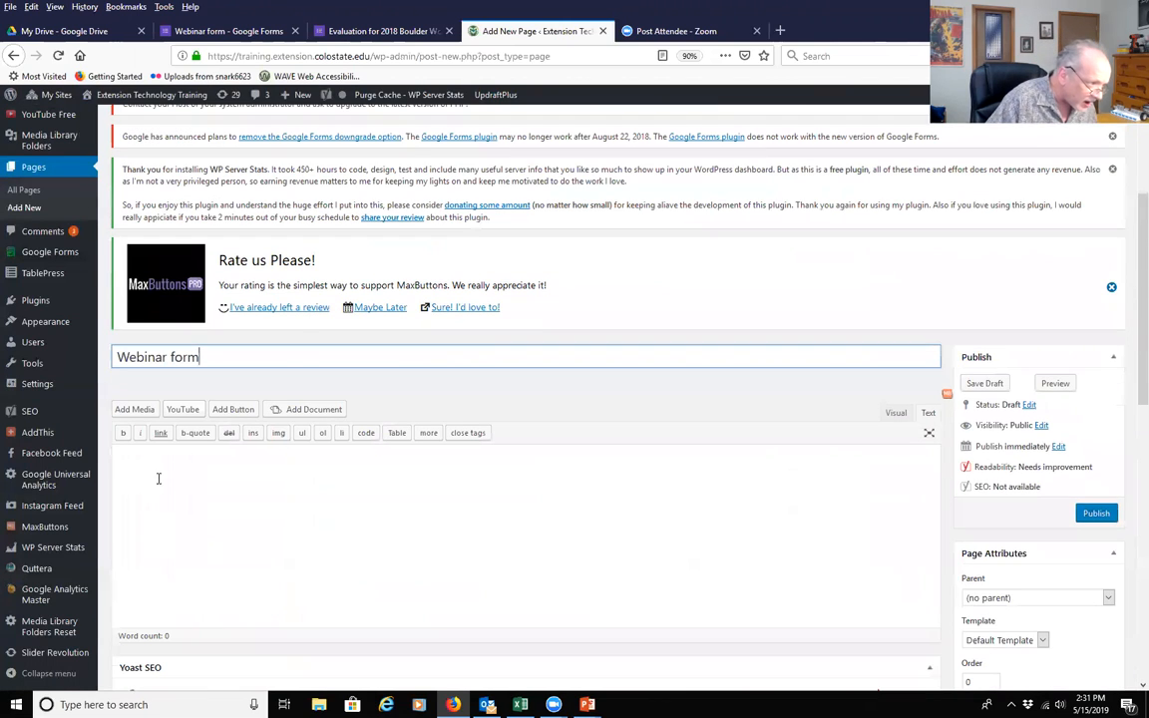
# Paste the copied form embed code into the new page's body as HTML text
pyautogui.click(152, 463)
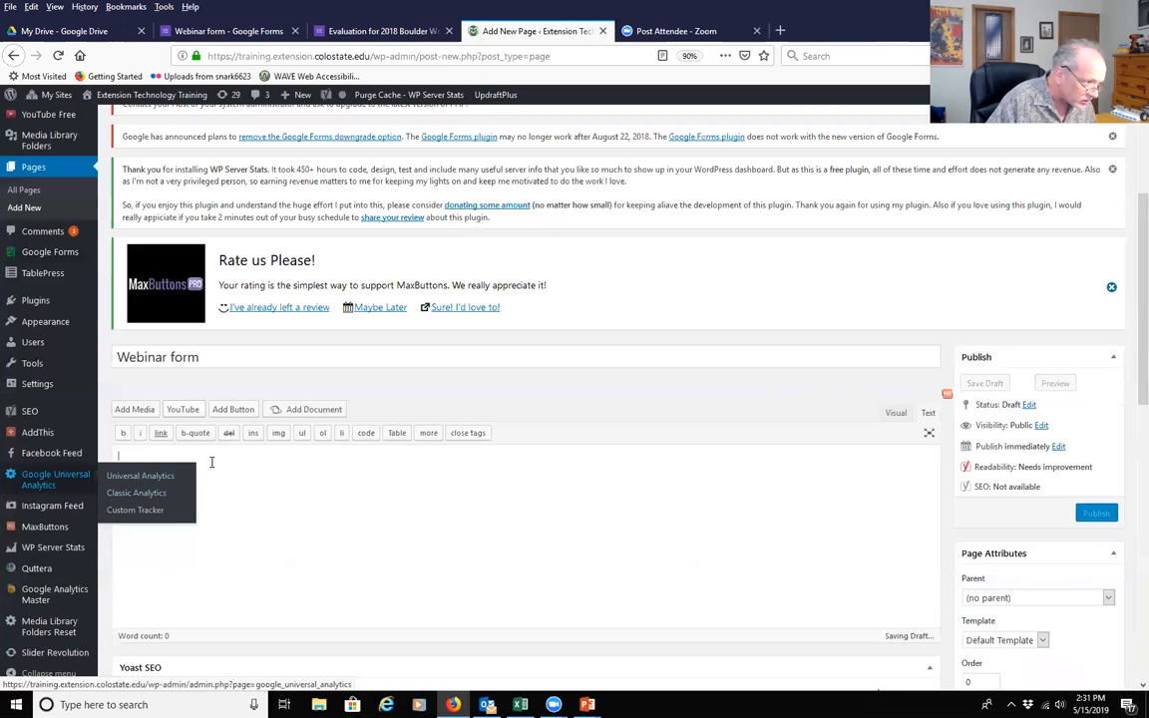
pyautogui.rightClick(176, 462)
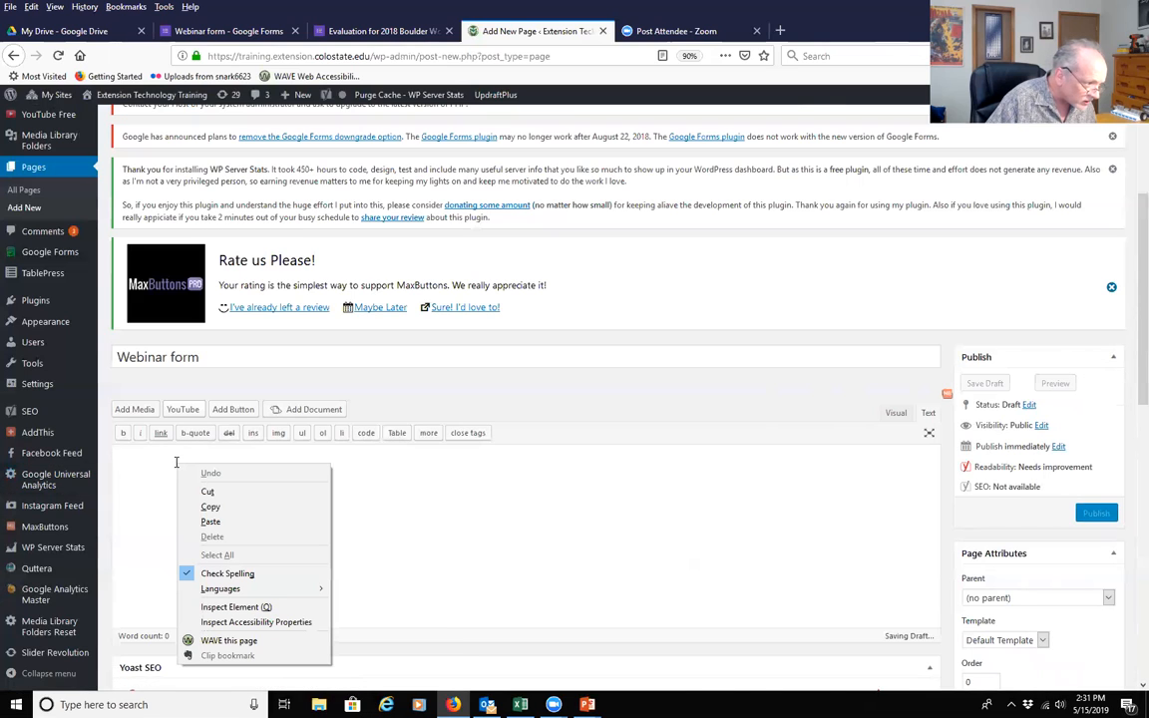
pyautogui.click(210, 520)
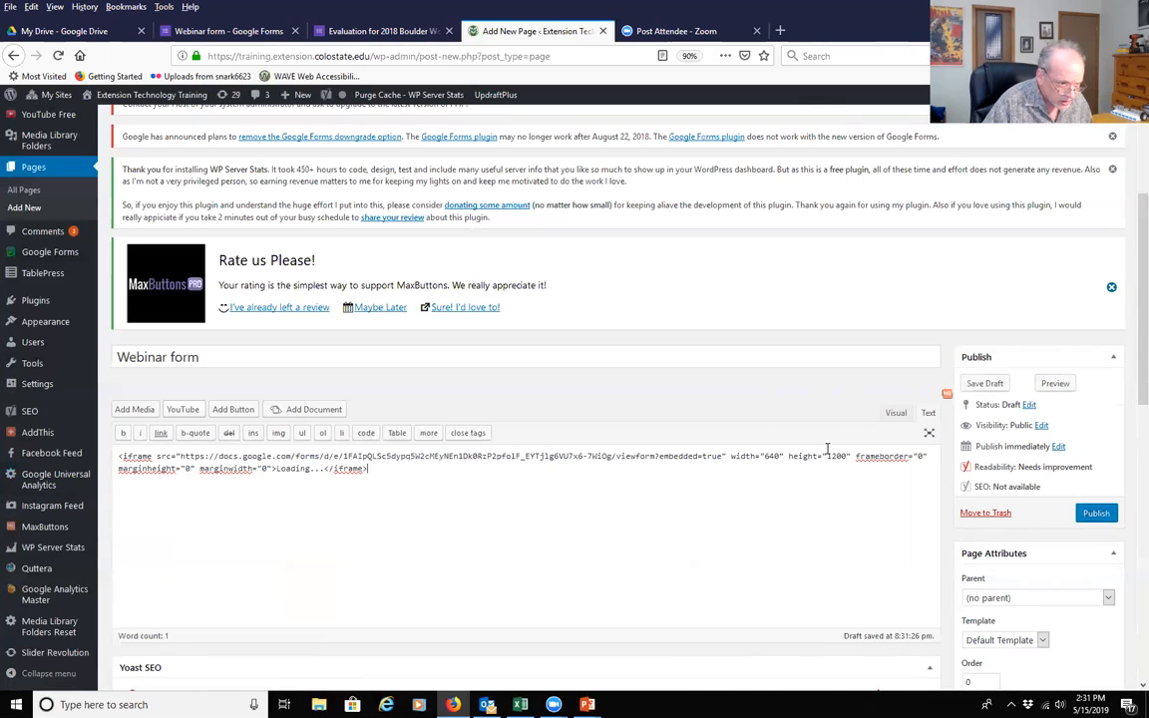
# Change the iframe's width attribute in the pasted embed code to 100%
pyautogui.moveTo(851, 456); pyautogui.dragTo(731, 461)
pyautogui.click(752, 469)
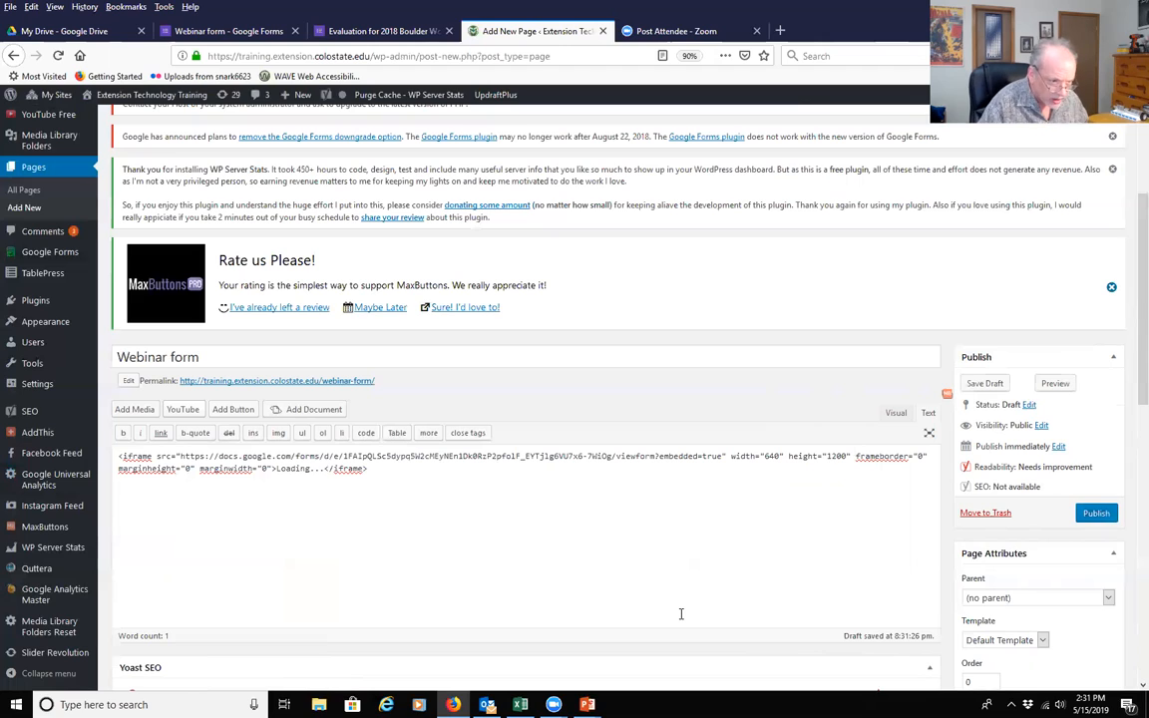
pyautogui.press('Left')
pyautogui.press('Left')
pyautogui.press('Left')
pyautogui.press('Left')
pyautogui.press('Left')
pyautogui.press('Left')
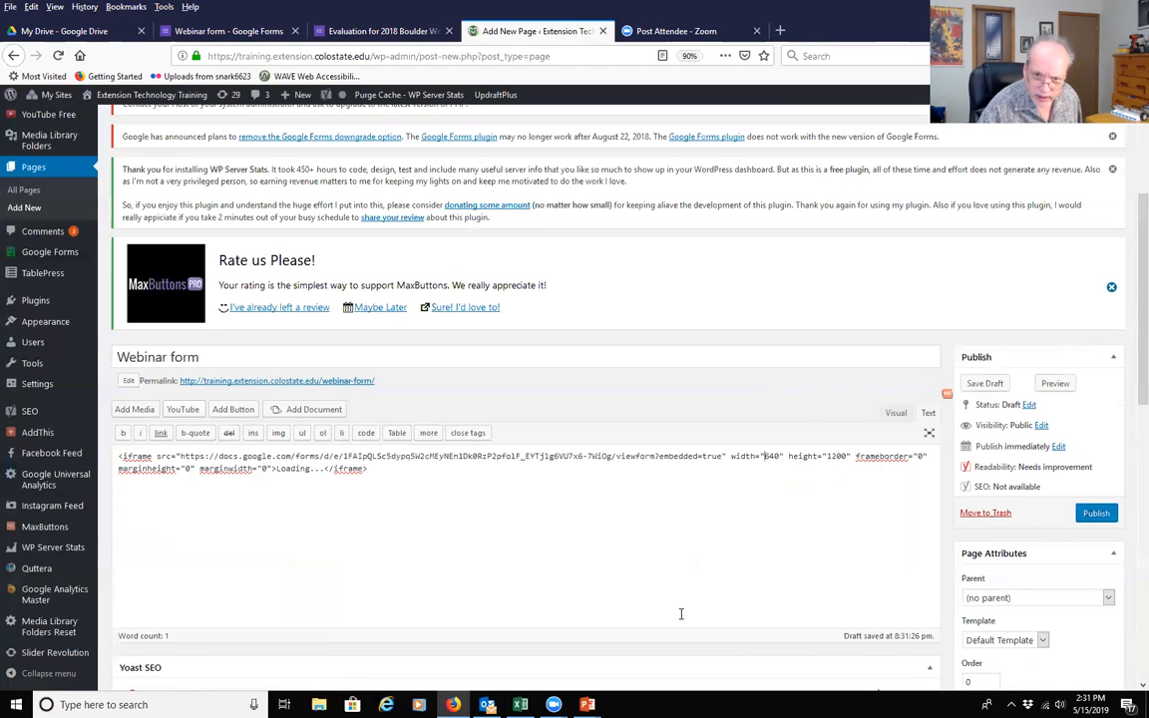
pyautogui.write('100')
pyautogui.press('Delete')
pyautogui.press('Delete')
pyautogui.press('BackSpace')
pyautogui.write('%')
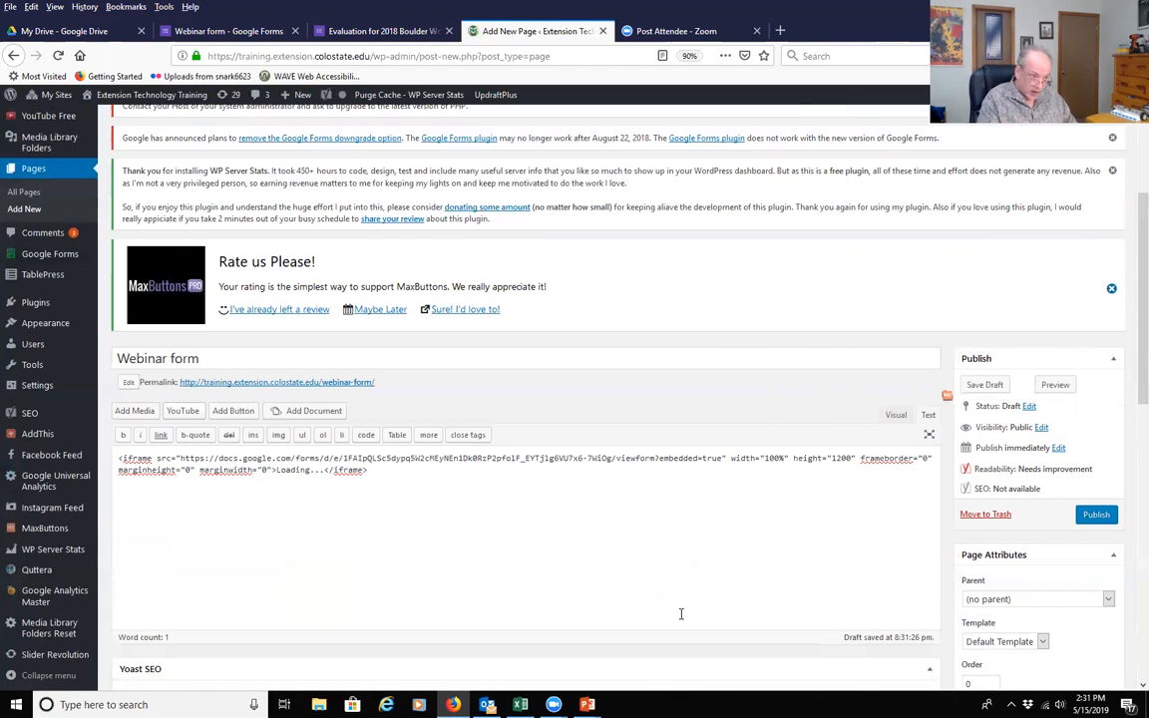
# Publish the Webinar form page and open it through its permalink
pyautogui.click(1096, 515)
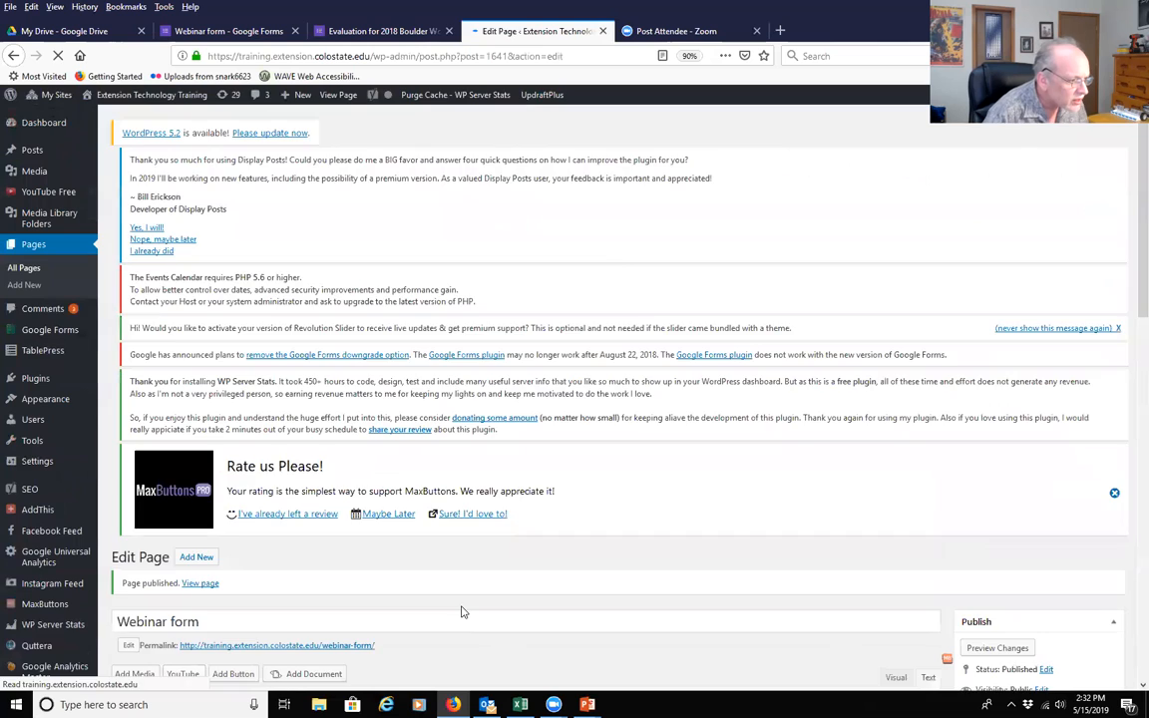
pyautogui.scroll(-3, 461, 612)
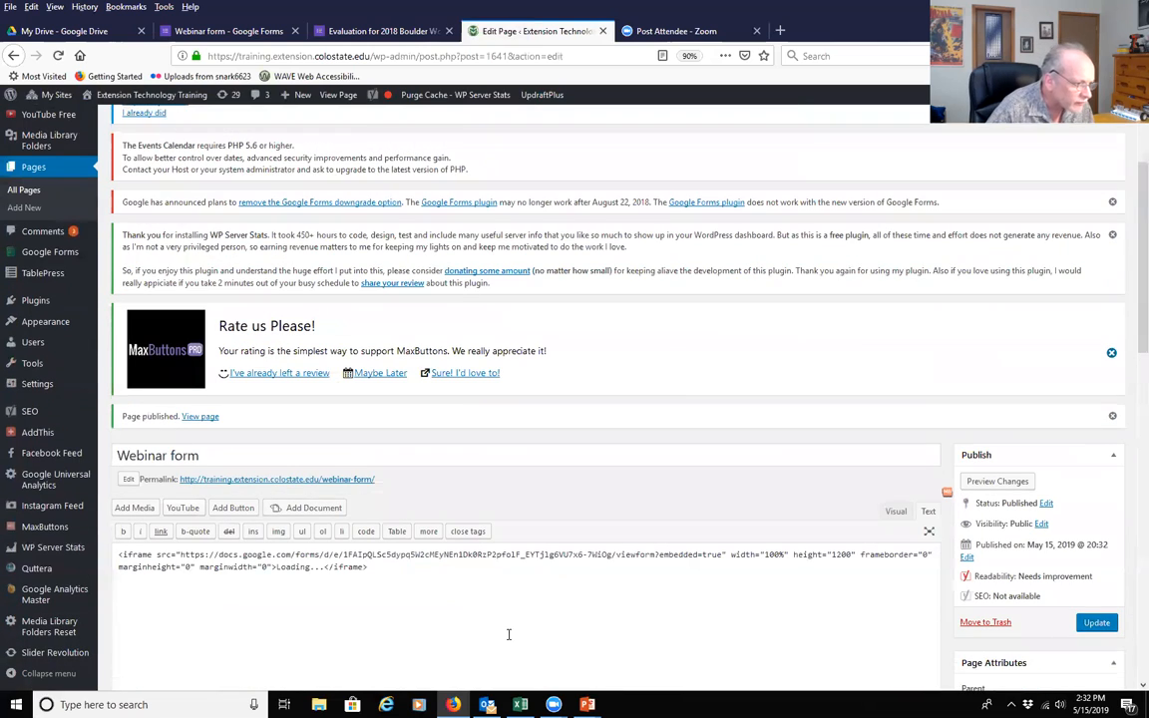
pyautogui.click(296, 481)
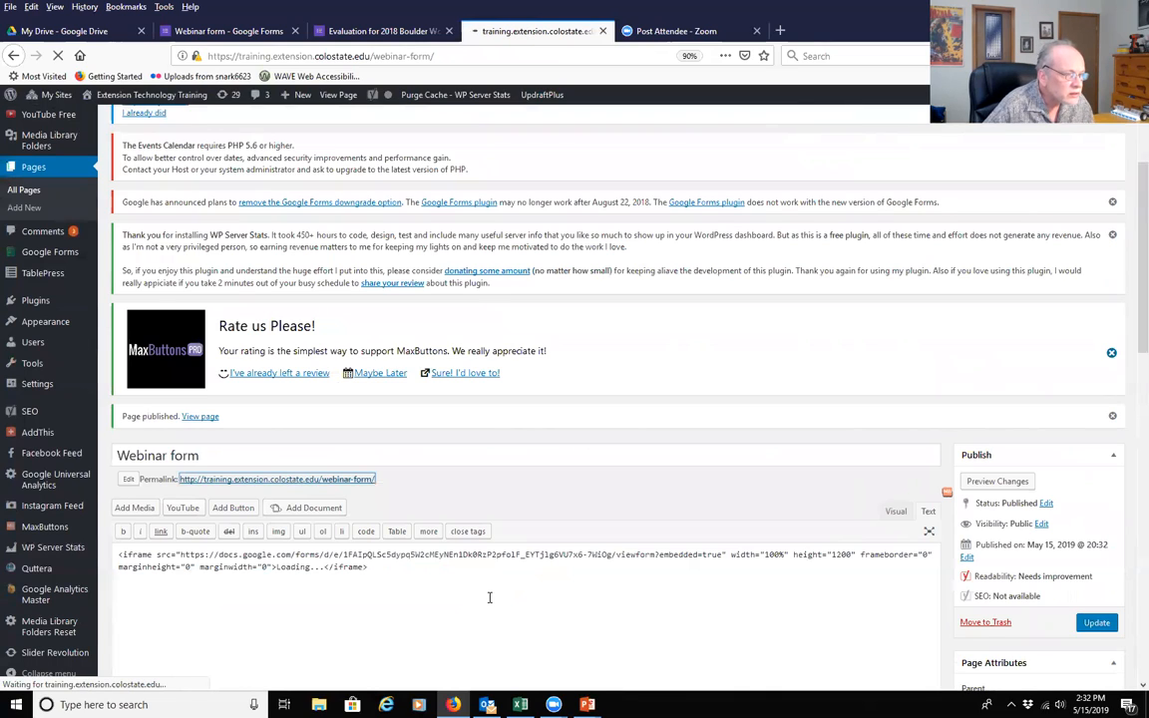
# Examine how the embedded form fits the published page at full window width and in a narrow, phone-sized window
pyautogui.scroll(-2, 489, 601)
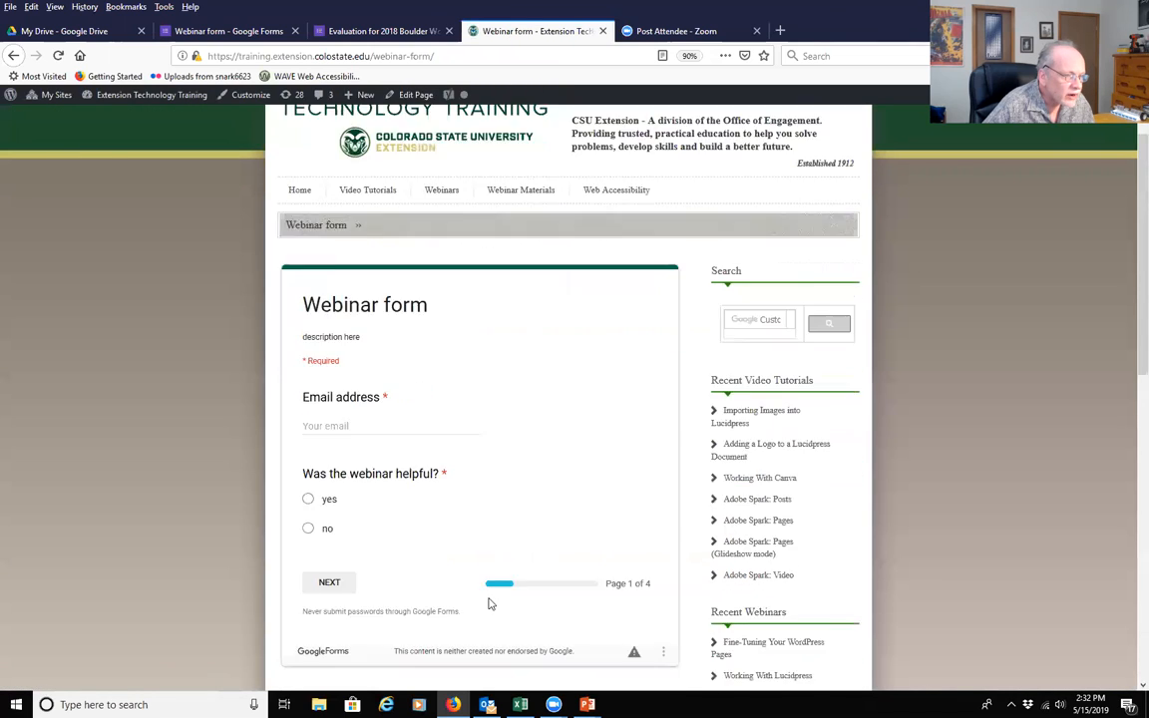
pyautogui.scroll(3, 488, 602)
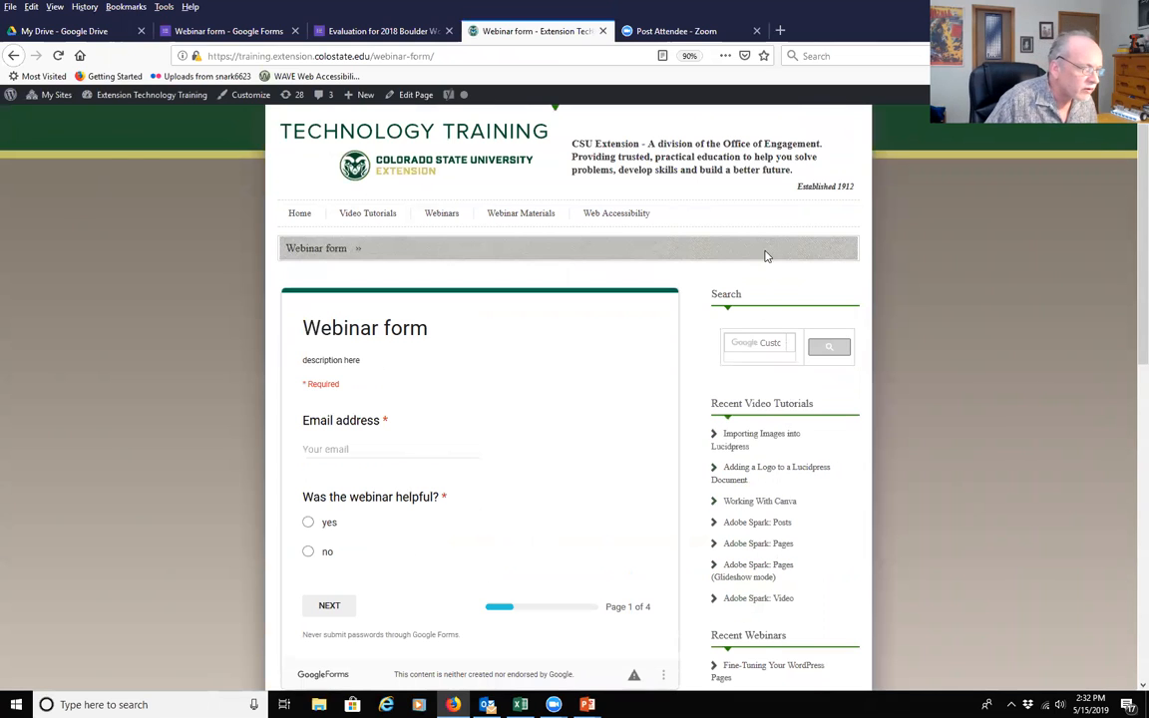
pyautogui.scroll(-5, 429, 491)
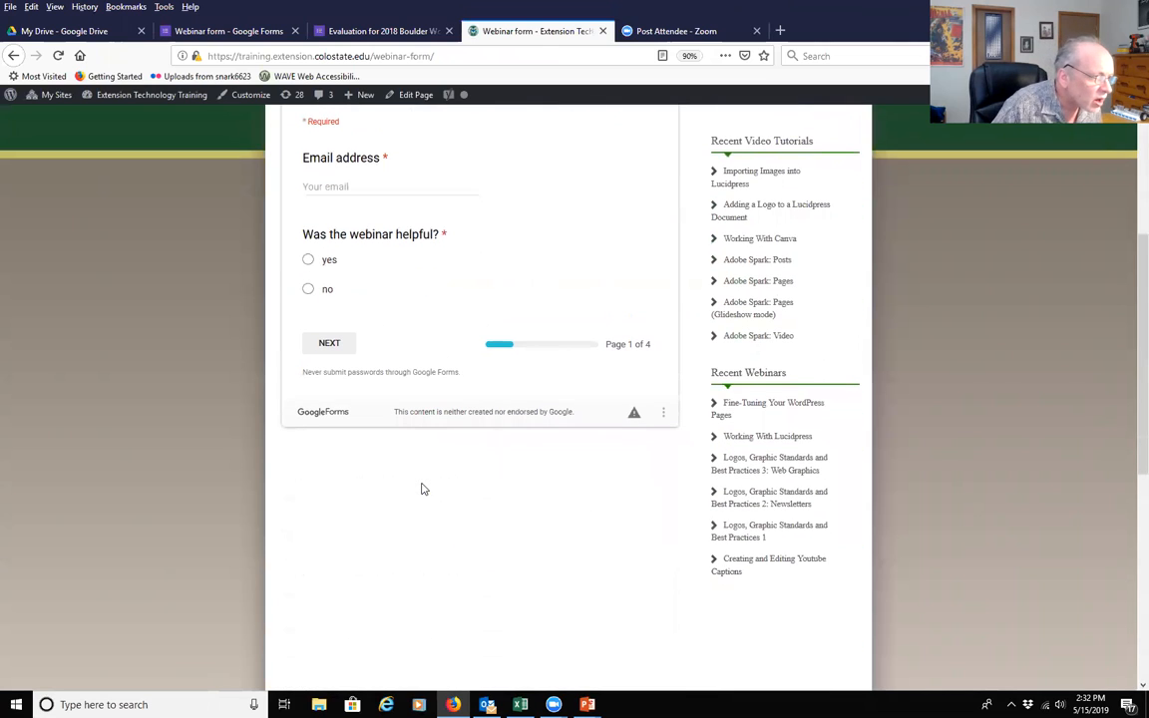
pyautogui.scroll(1, 362, 274)
pyautogui.scroll(1, 441, 298)
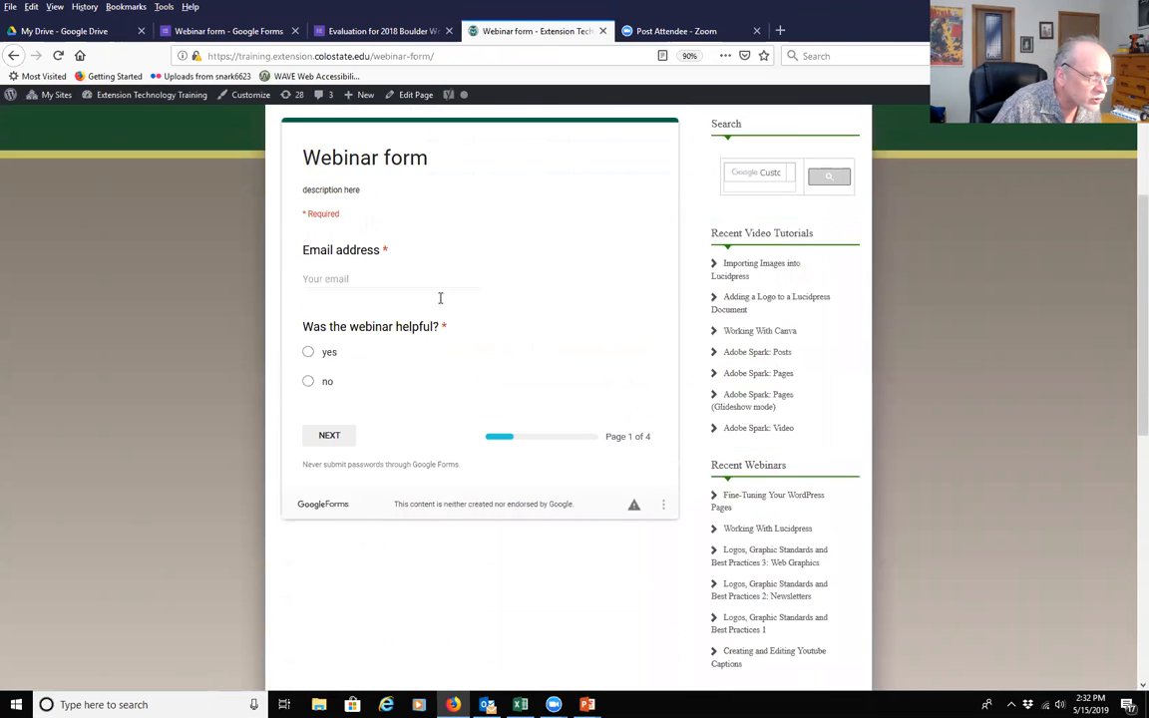
pyautogui.scroll(3, 423, 461)
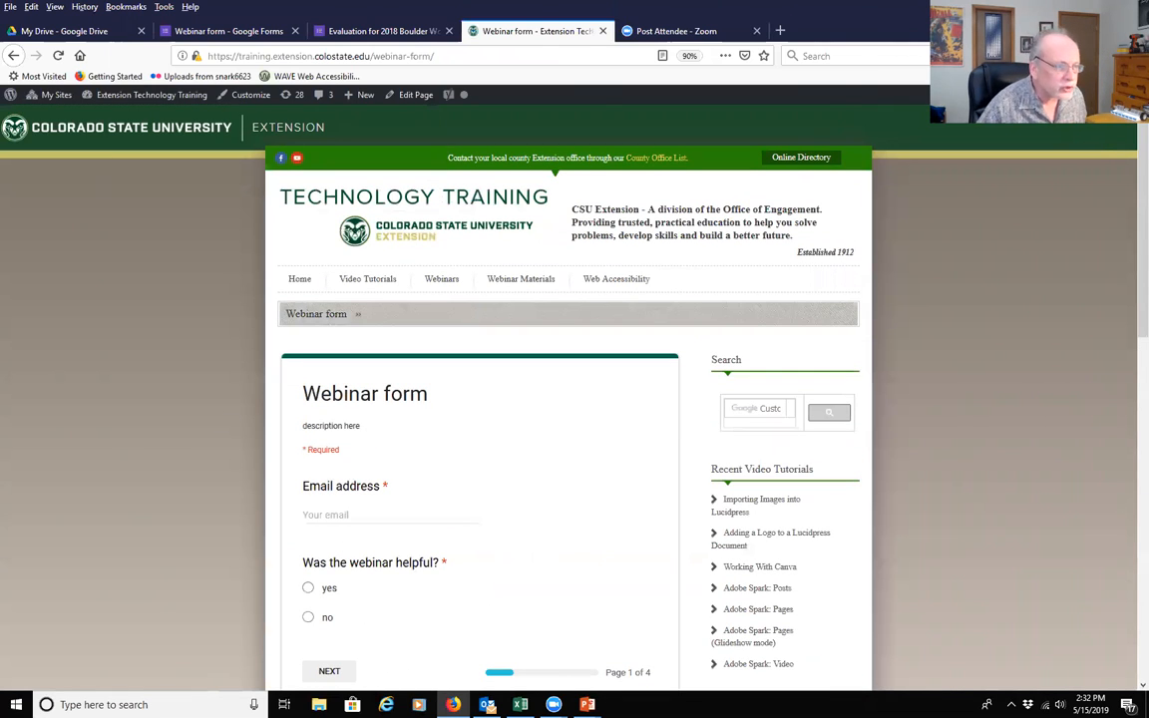
pyautogui.click(1101, 8)
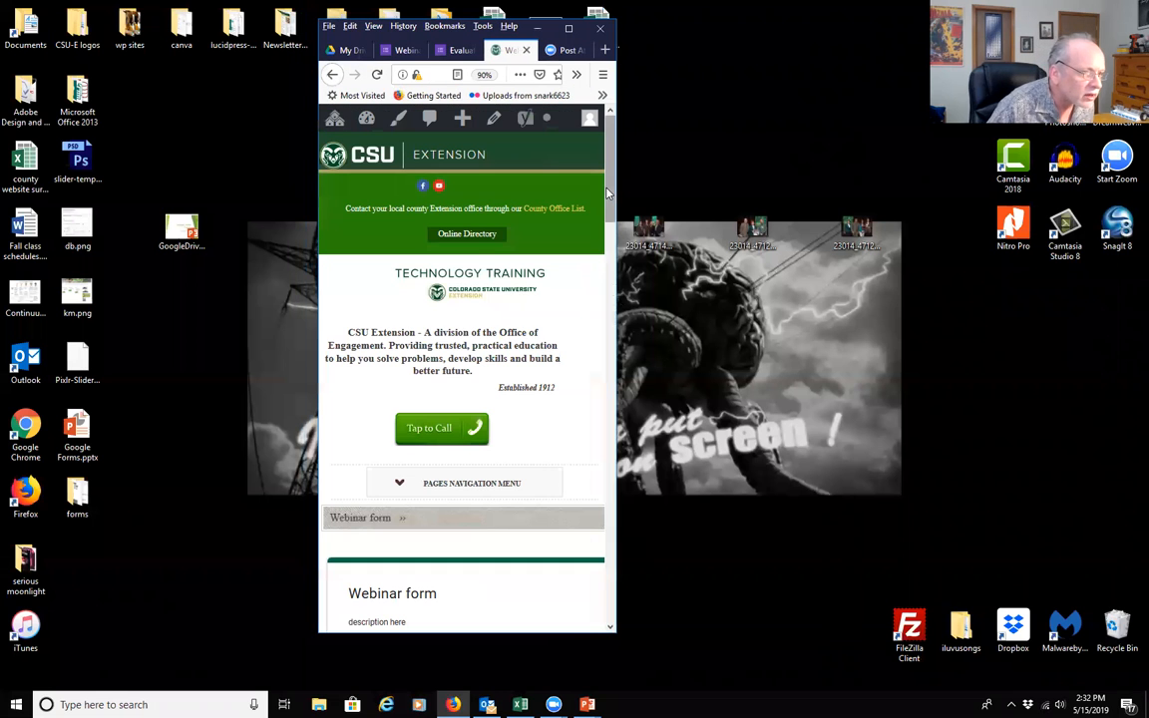
pyautogui.moveTo(606, 169); pyautogui.dragTo(634, 252)
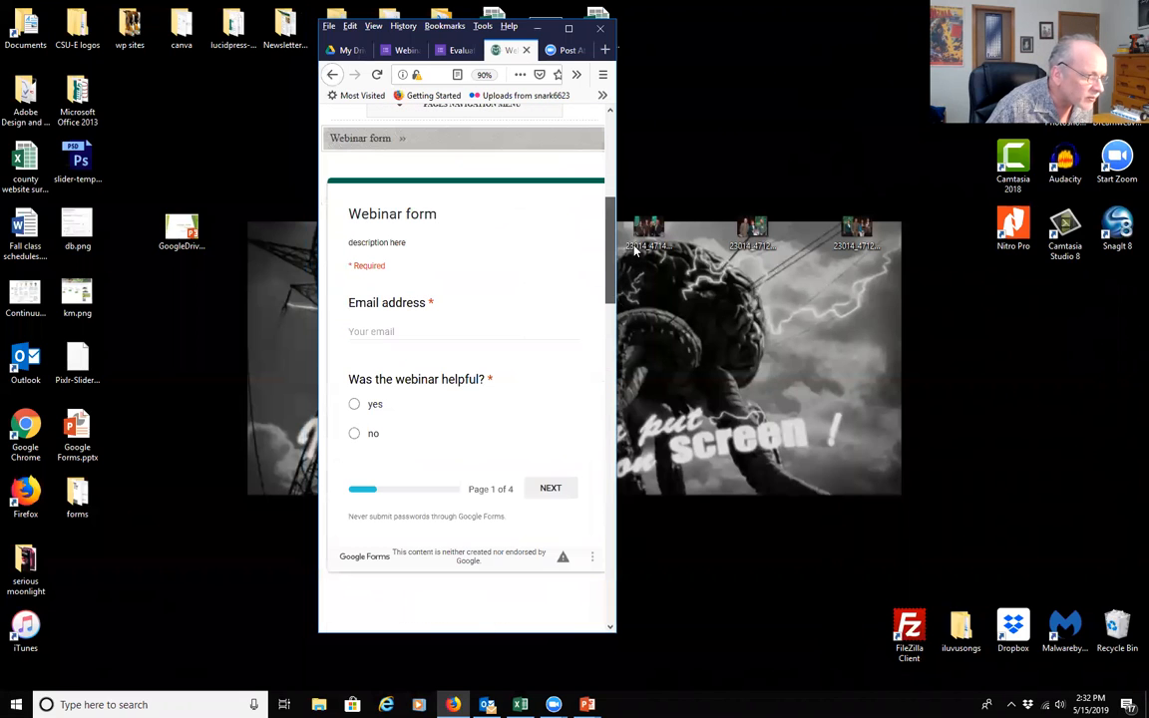
# Fill in the embedded form's first page with an email address and the answer "no", and continue to the follow-up question
pyautogui.click(403, 334)
pyautogui.write('s')
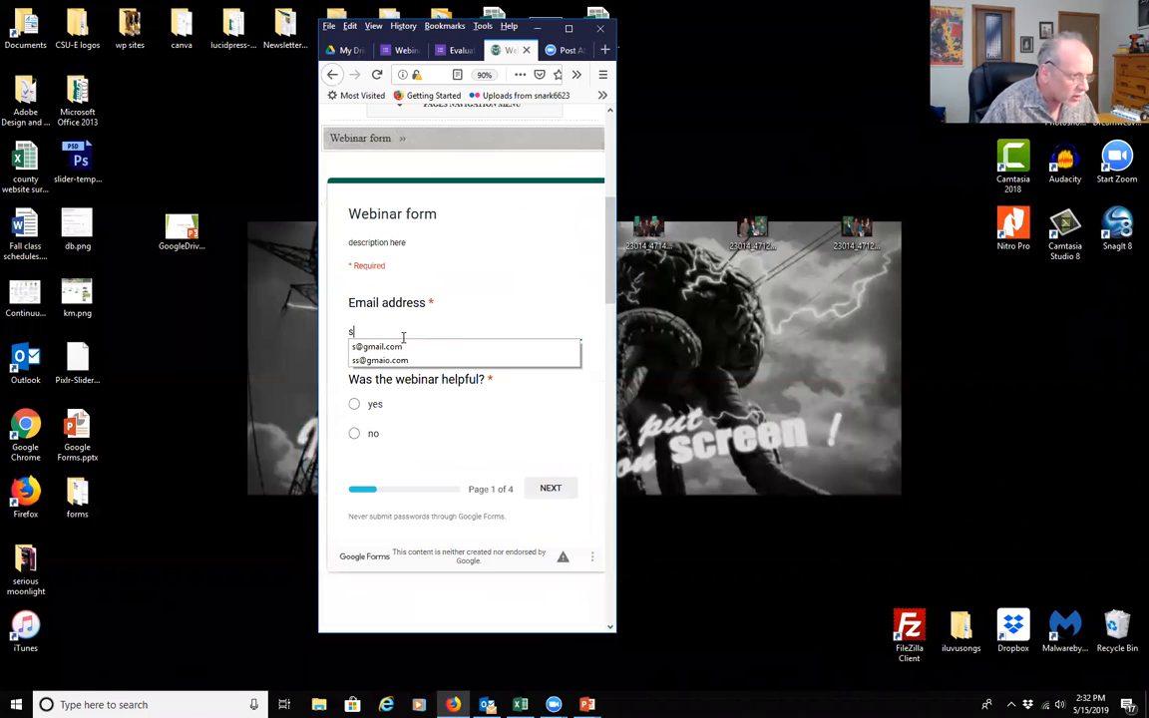
pyautogui.click(361, 347)
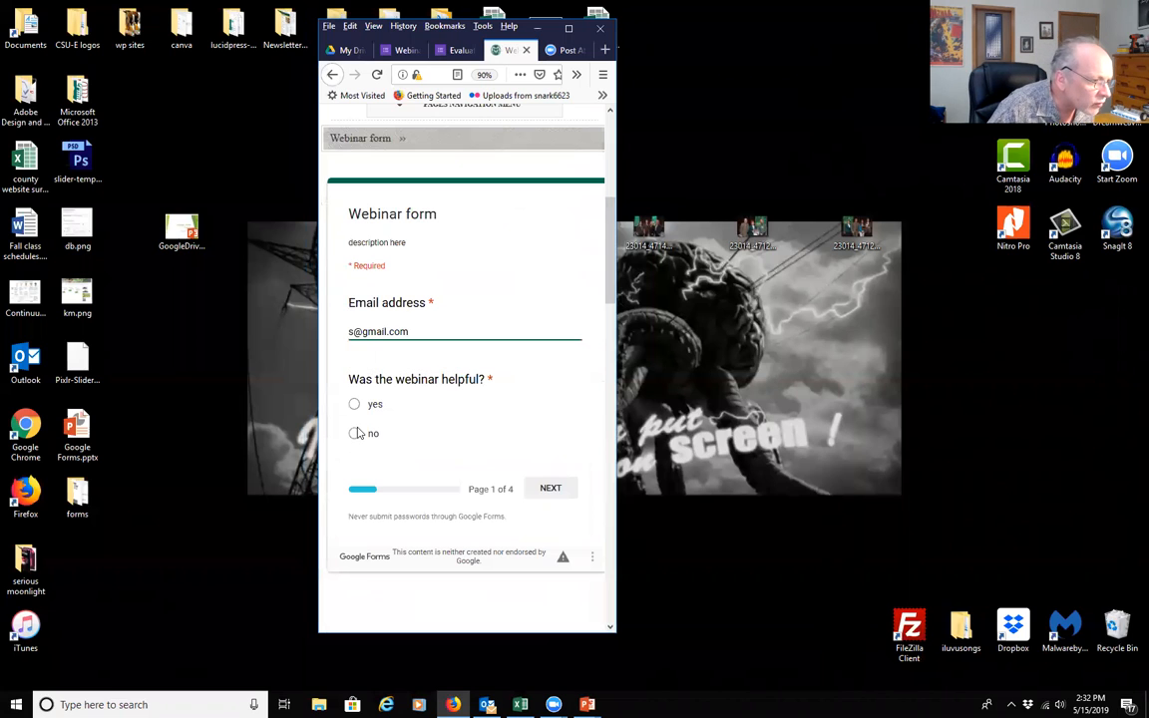
pyautogui.click(355, 433)
pyautogui.click(551, 491)
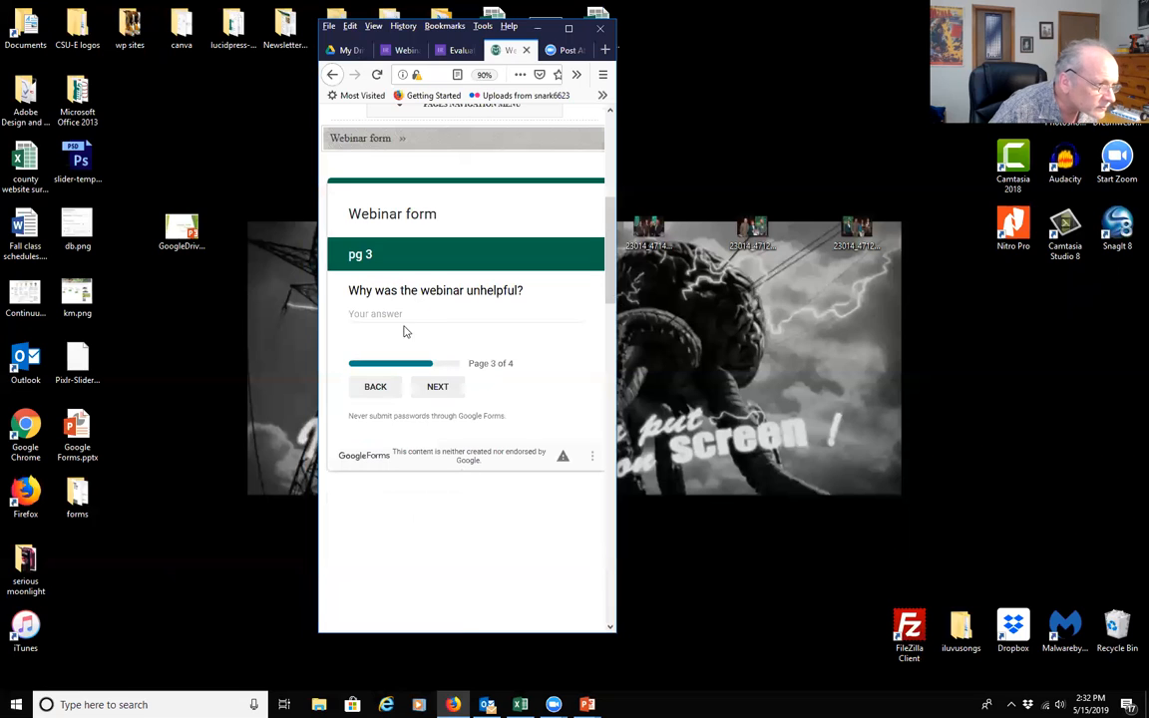
# Give "fwsfw" as the reason and "e2e2" as the comment, submit the response, and maximize the browser window
pyautogui.click(403, 317)
pyautogui.write('fwsfw')
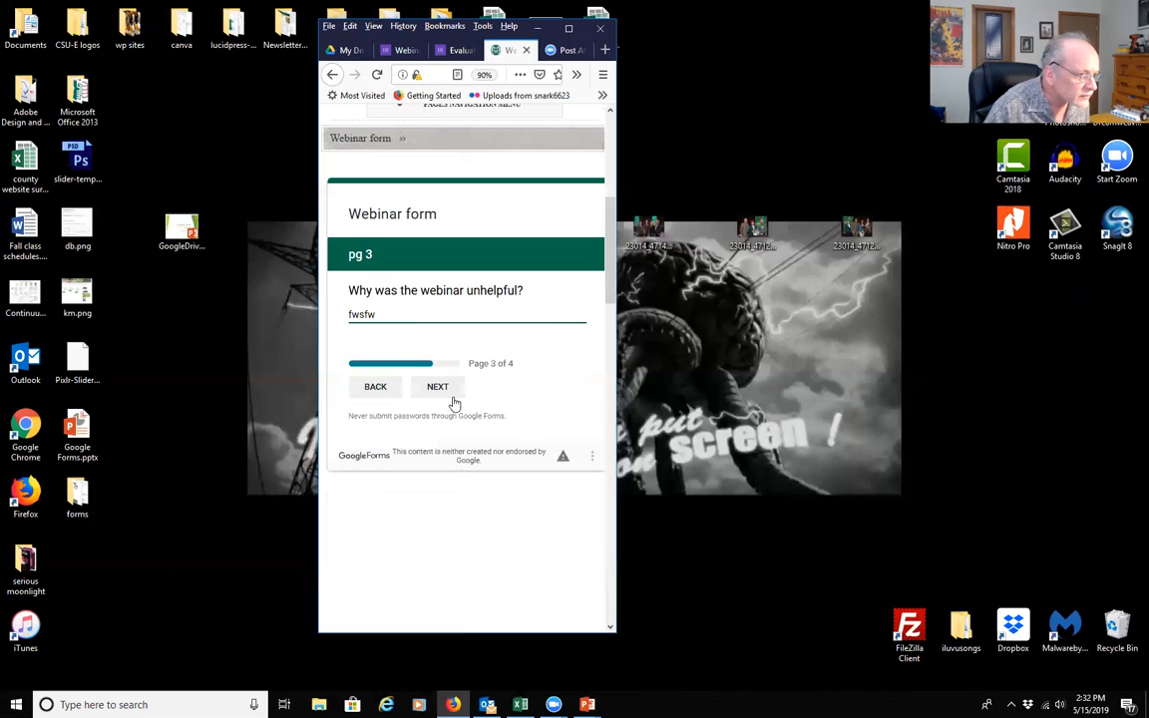
pyautogui.click(445, 391)
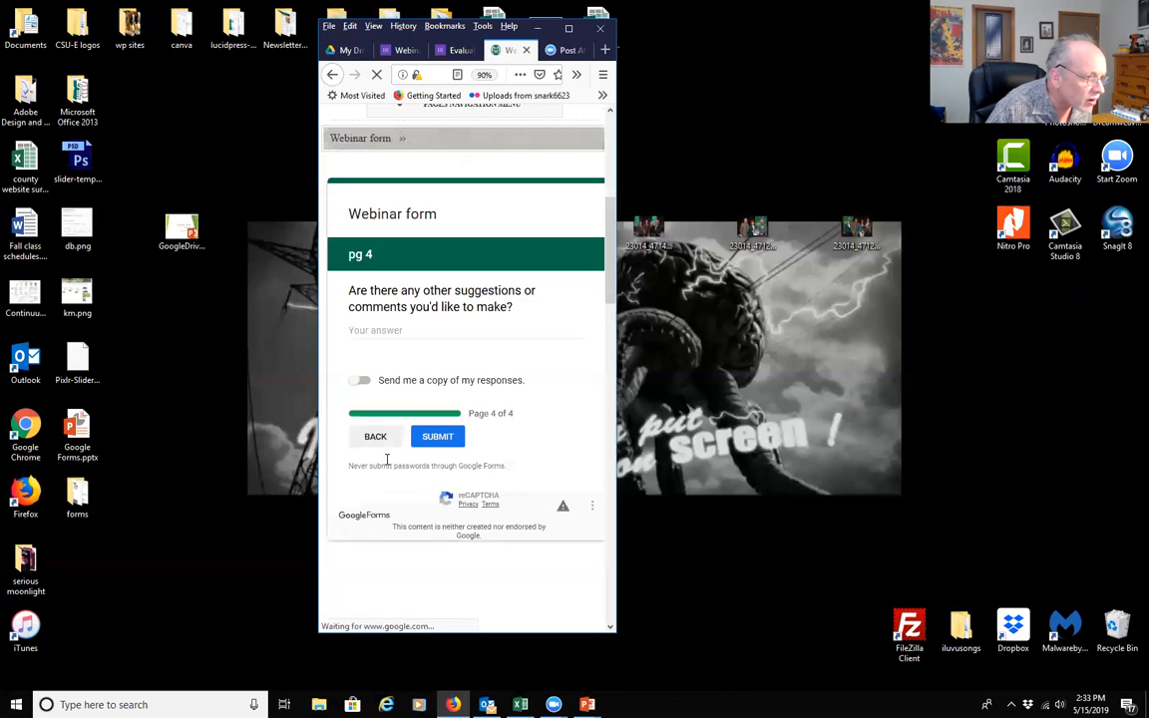
pyautogui.click(395, 334)
pyautogui.write('e2e2')
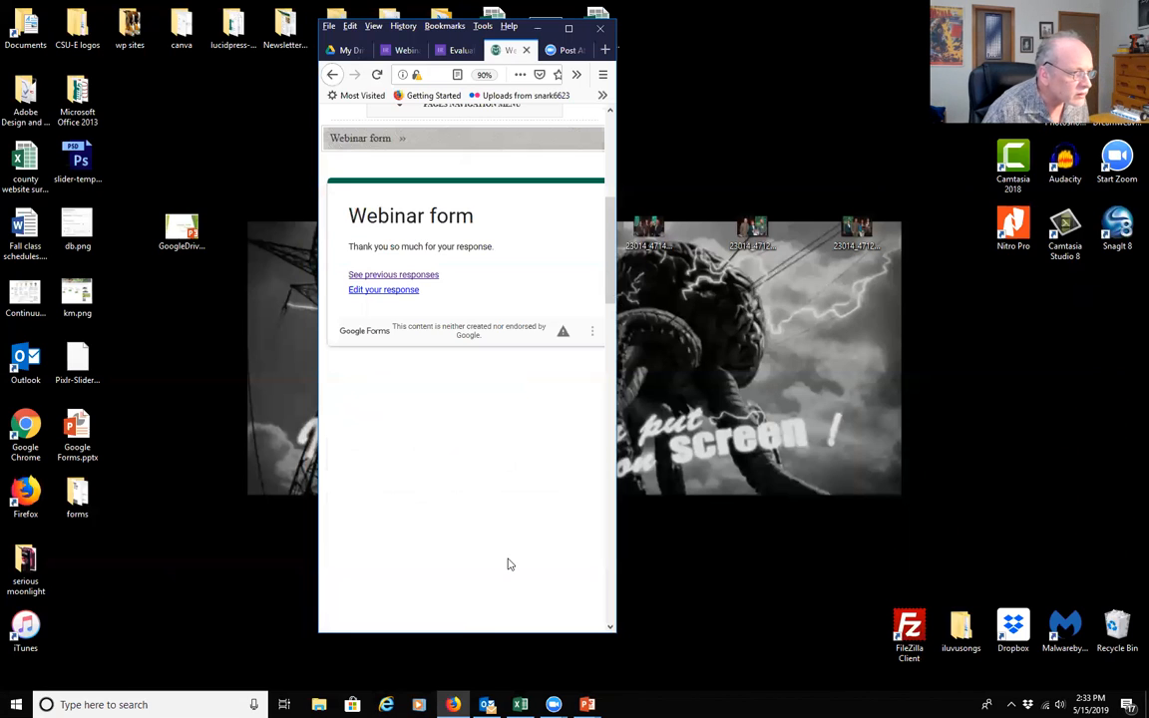
pyautogui.click(567, 29)
pyautogui.scroll(5, 547, 490)
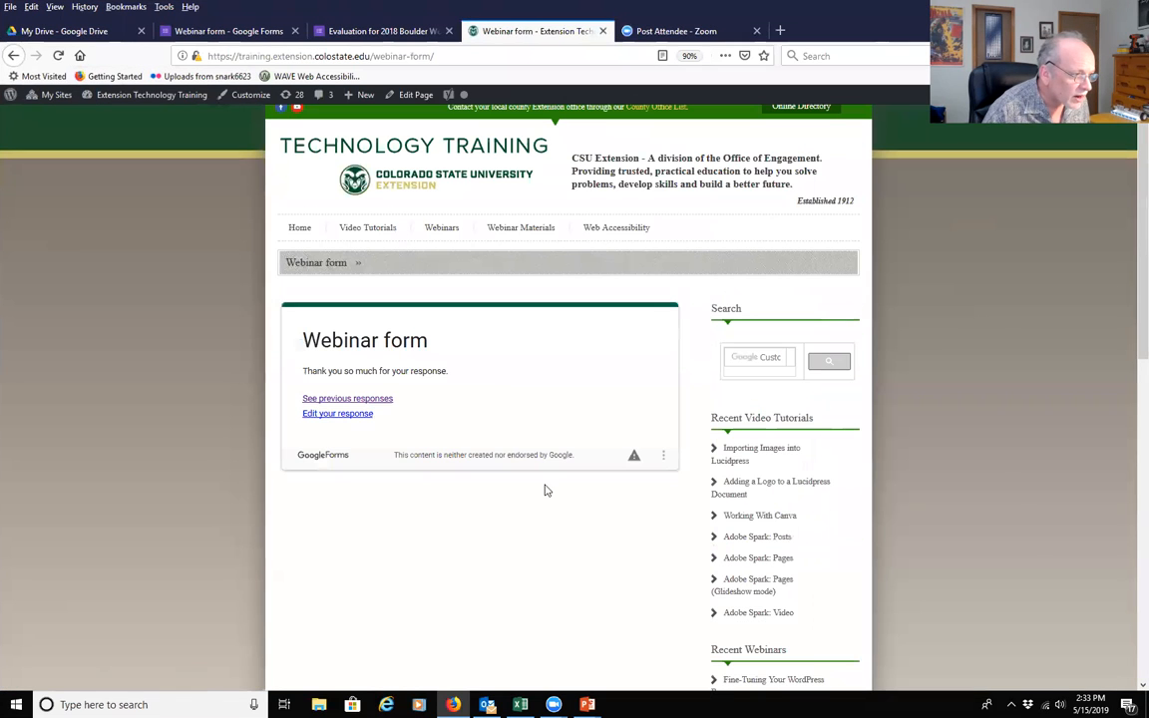